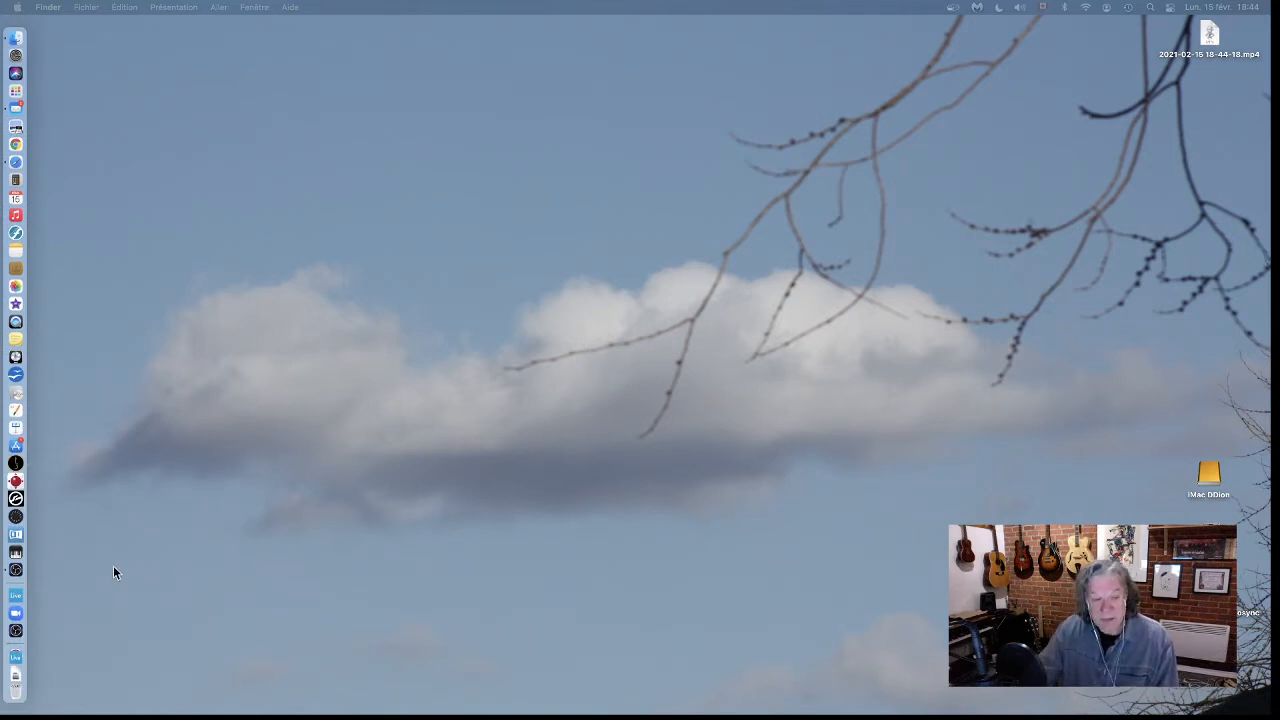
Switch to Ableton Live, hide the browser and show it again.
click(24, 597)
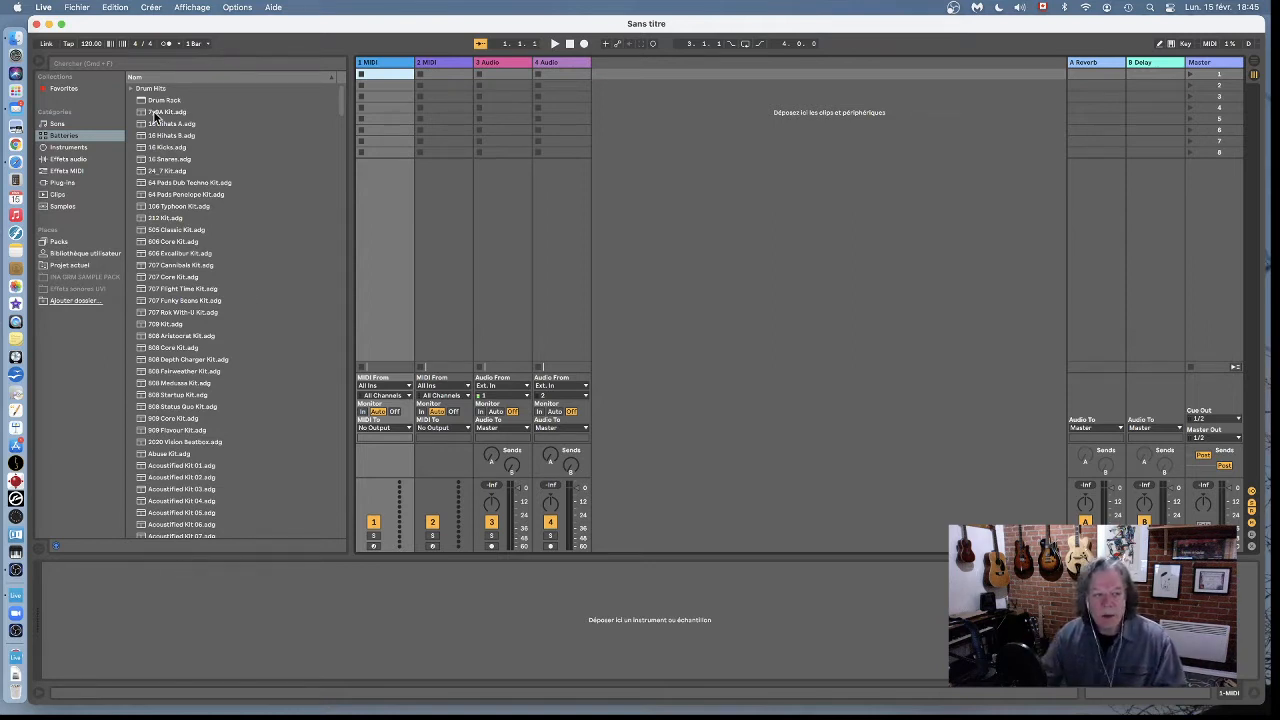
click(41, 66)
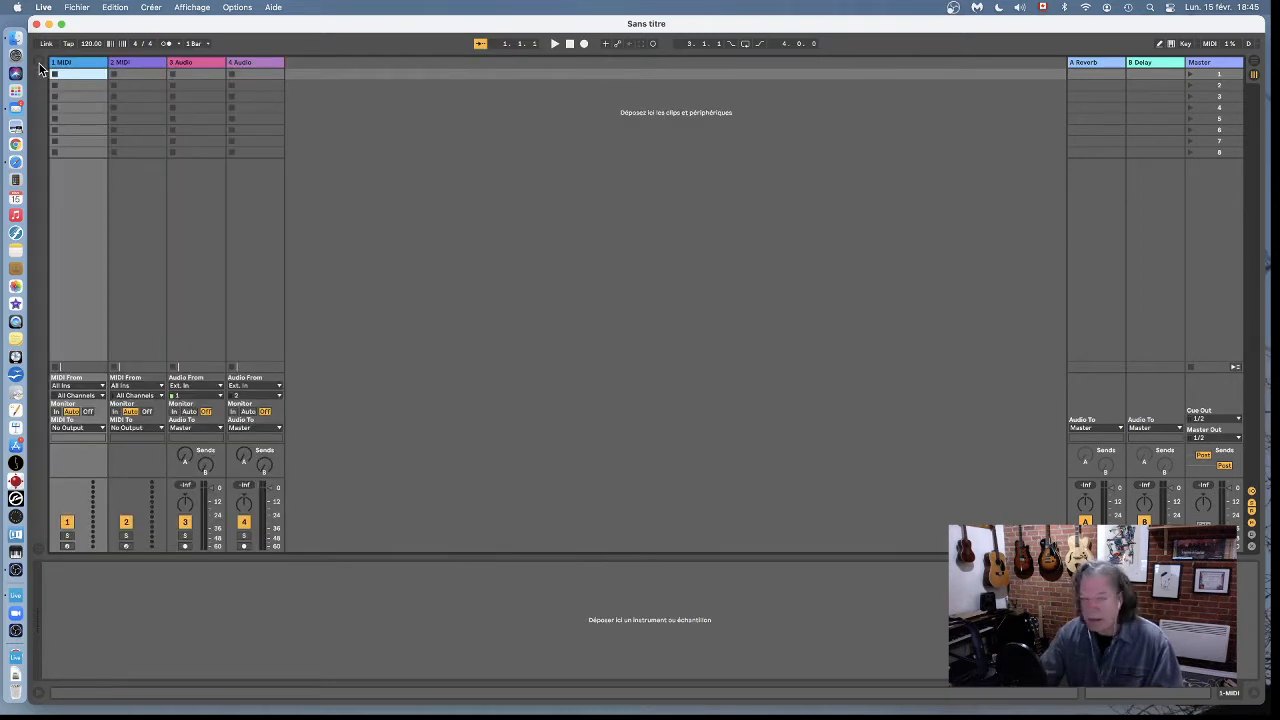
click(41, 67)
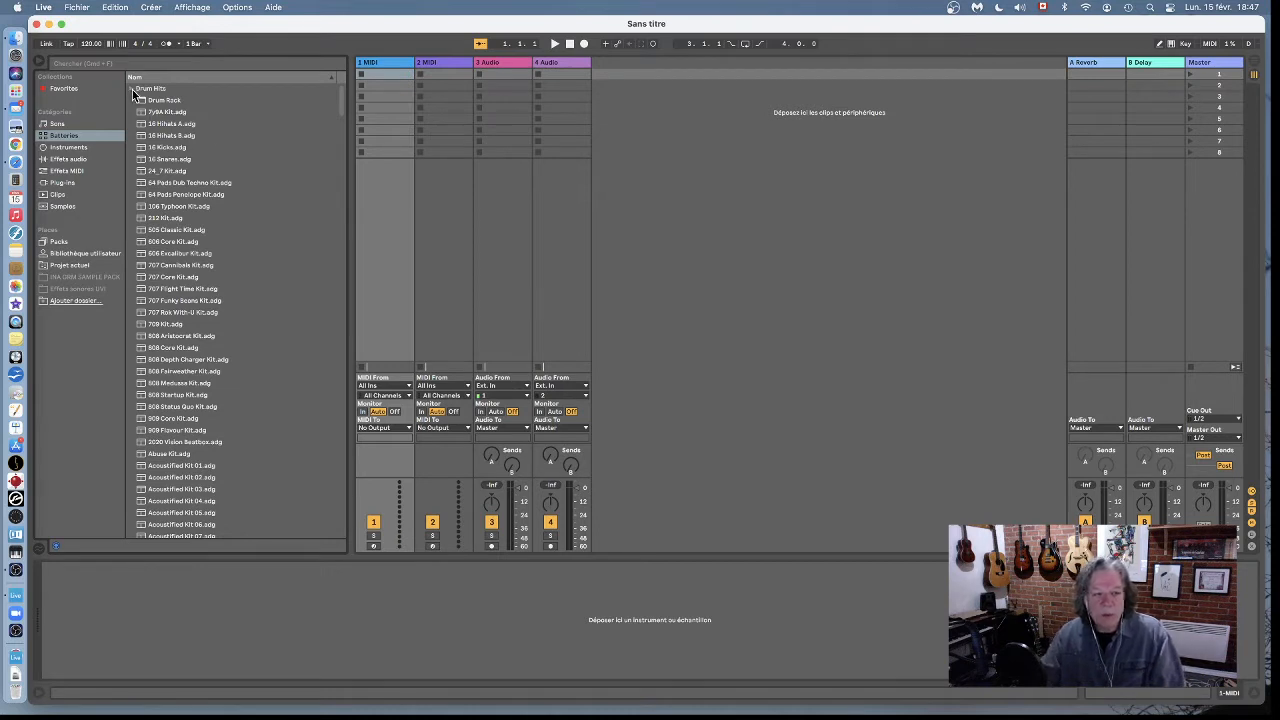
List the Batteries category in the browser and expand the Shaker folder inside Drum Hits.
click(52, 124)
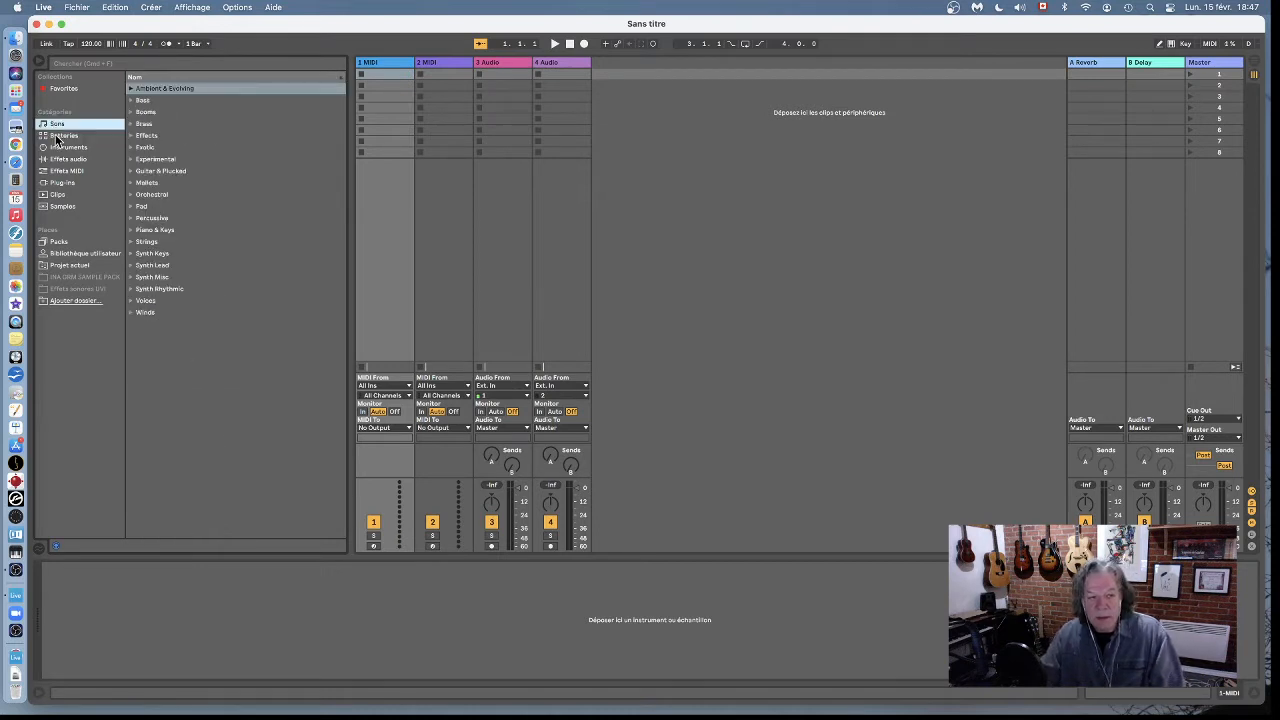
click(57, 137)
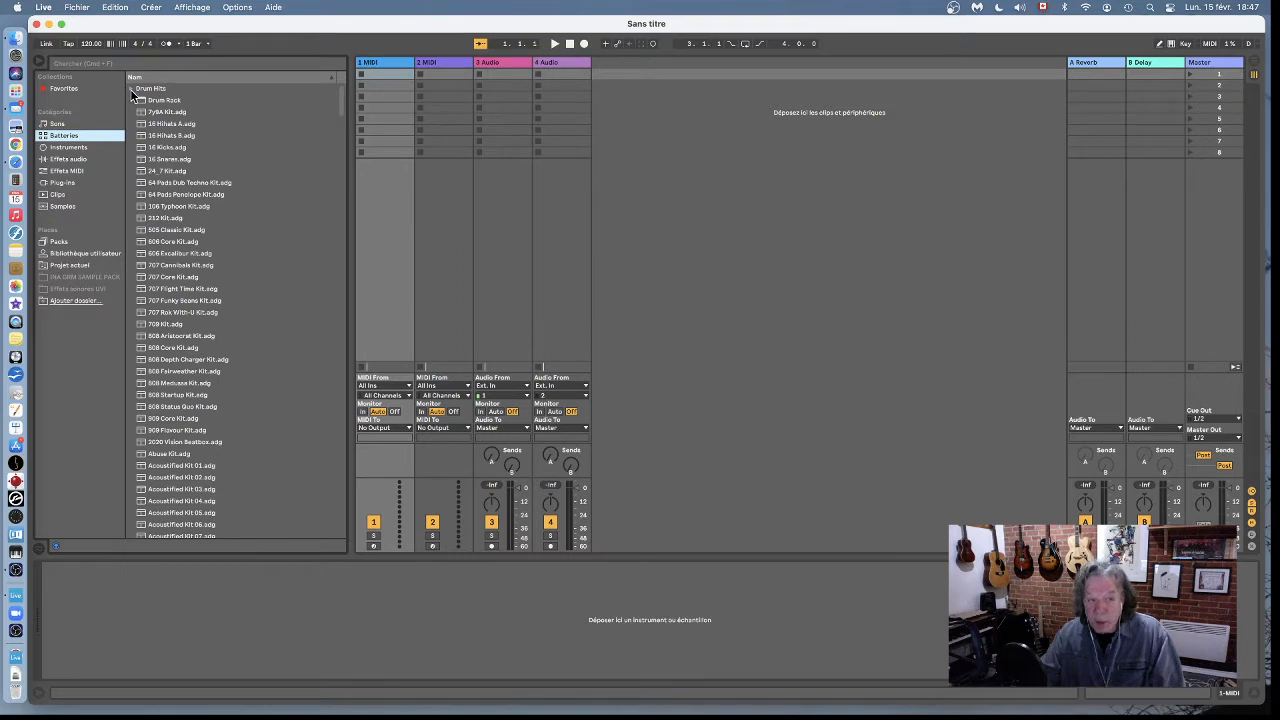
click(131, 90)
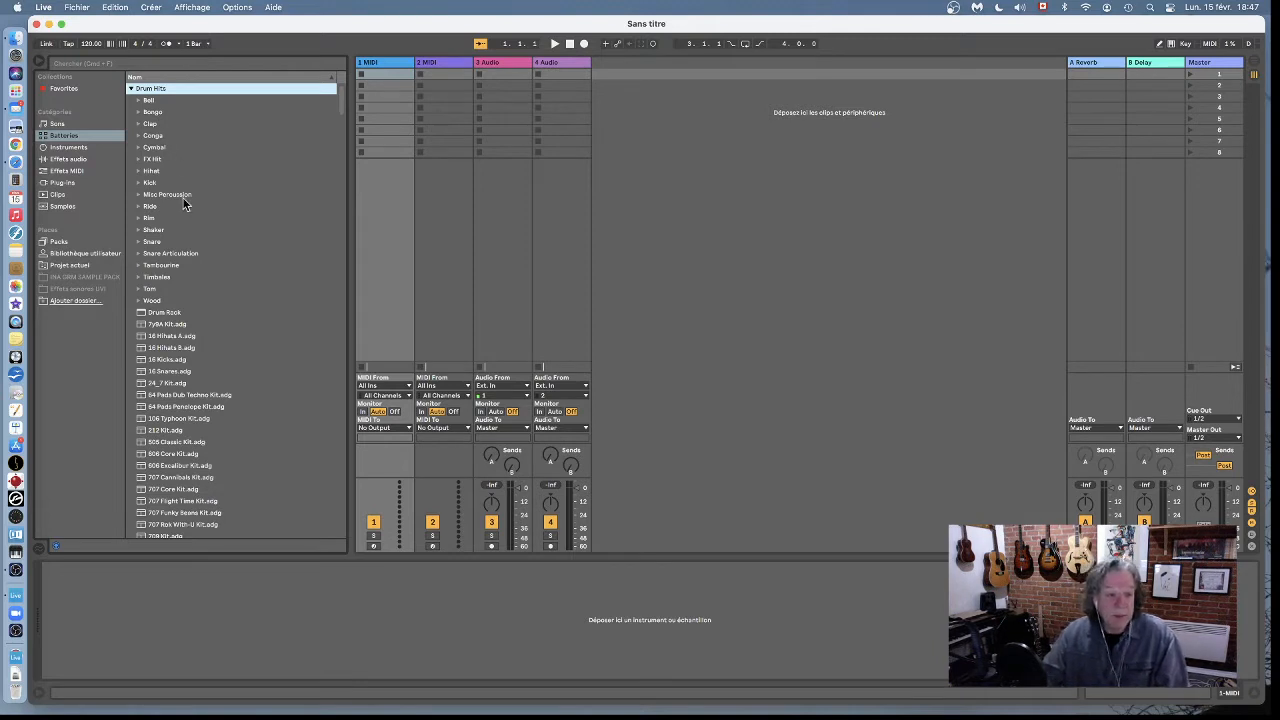
click(138, 234)
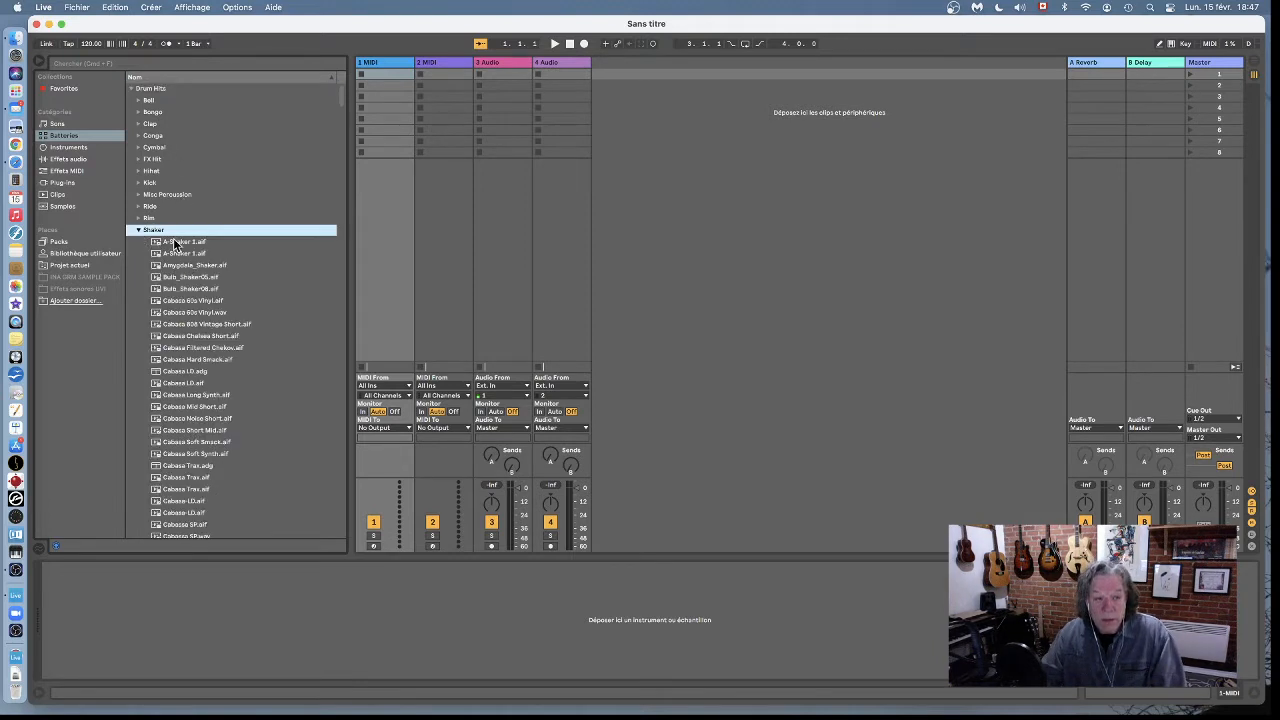
Preview several shaker samples, including A-Shaker 1.aif, Cabasa 60s Vinyl.wav and Cabasa 808 Vintage Short.aif.
click(176, 243)
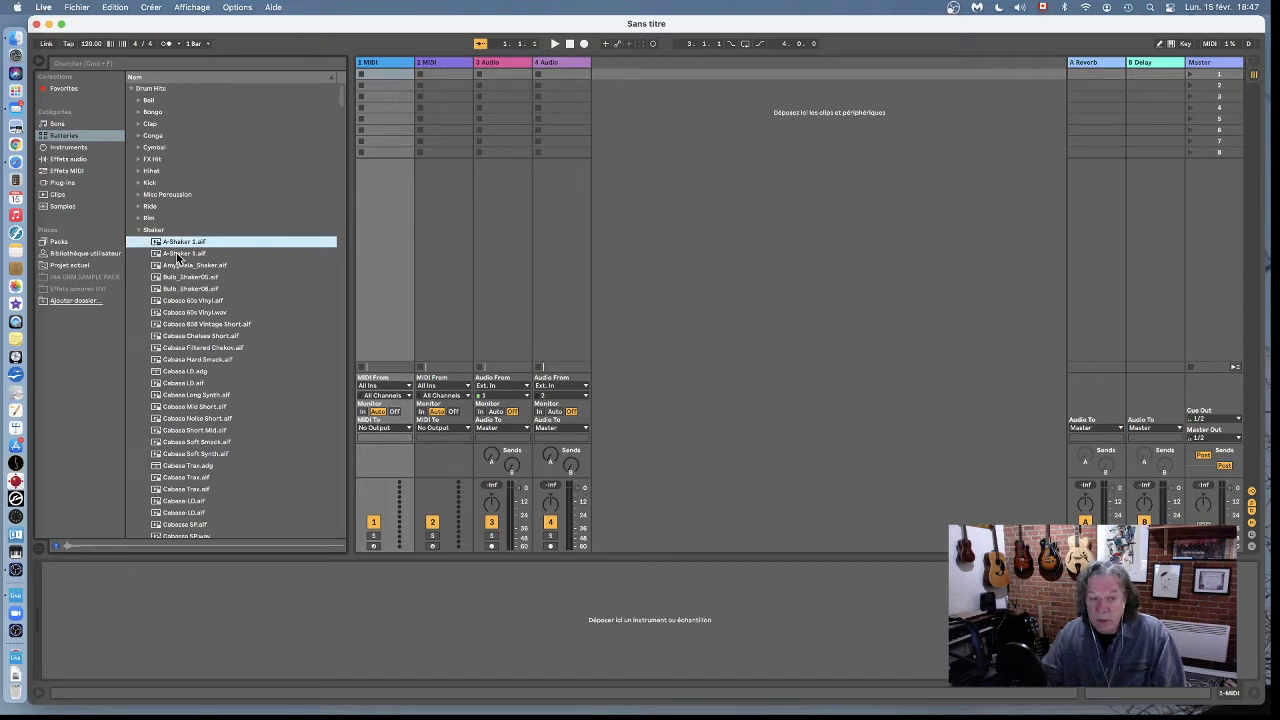
key(Down)
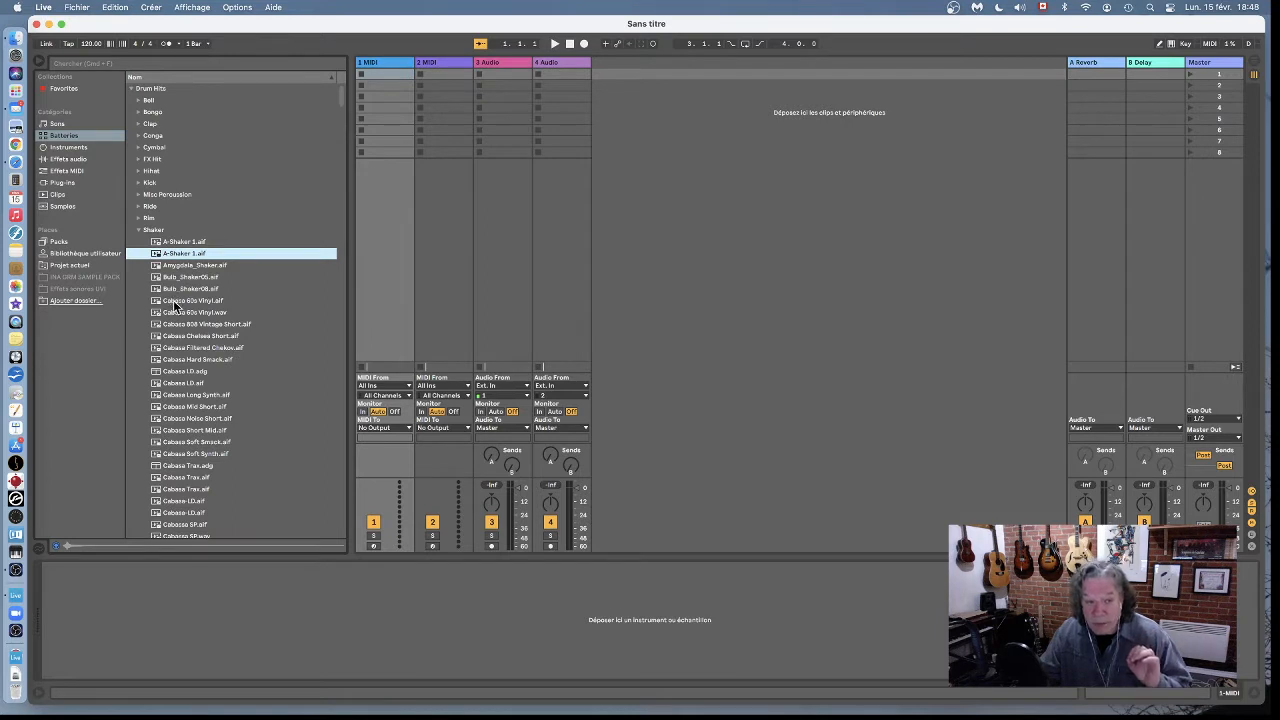
click(173, 300)
click(175, 312)
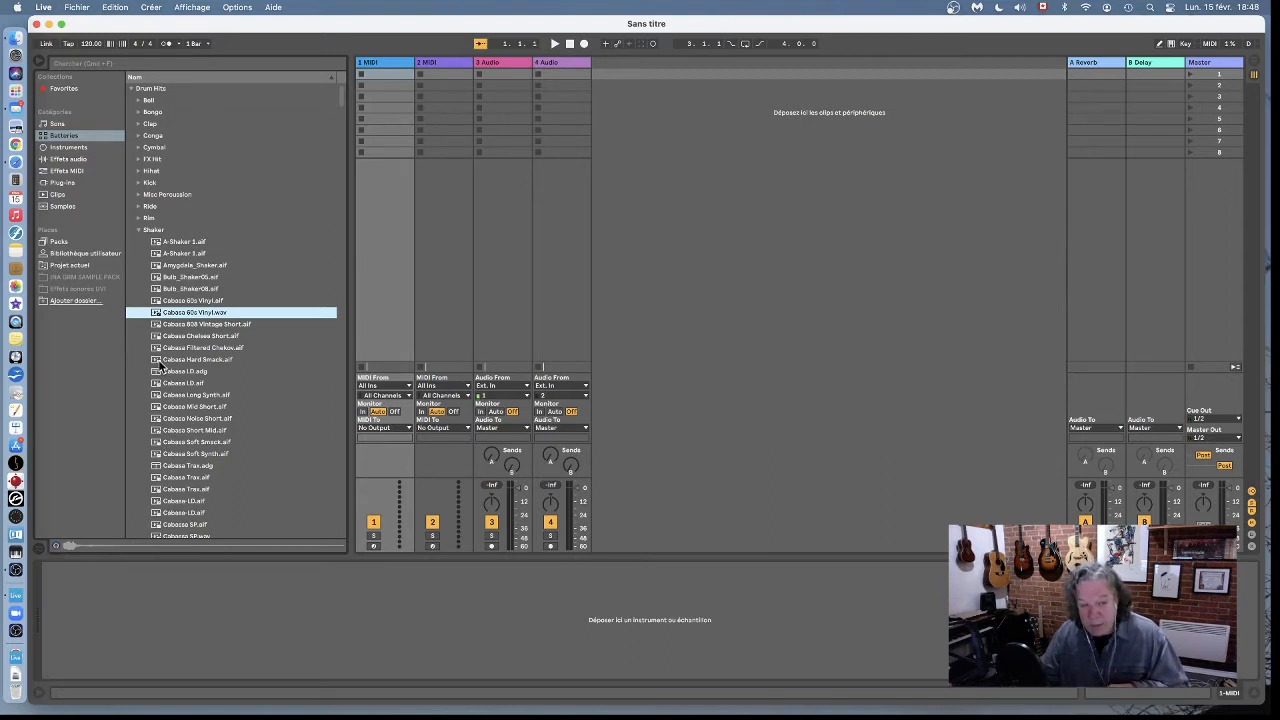
click(205, 324)
click(202, 313)
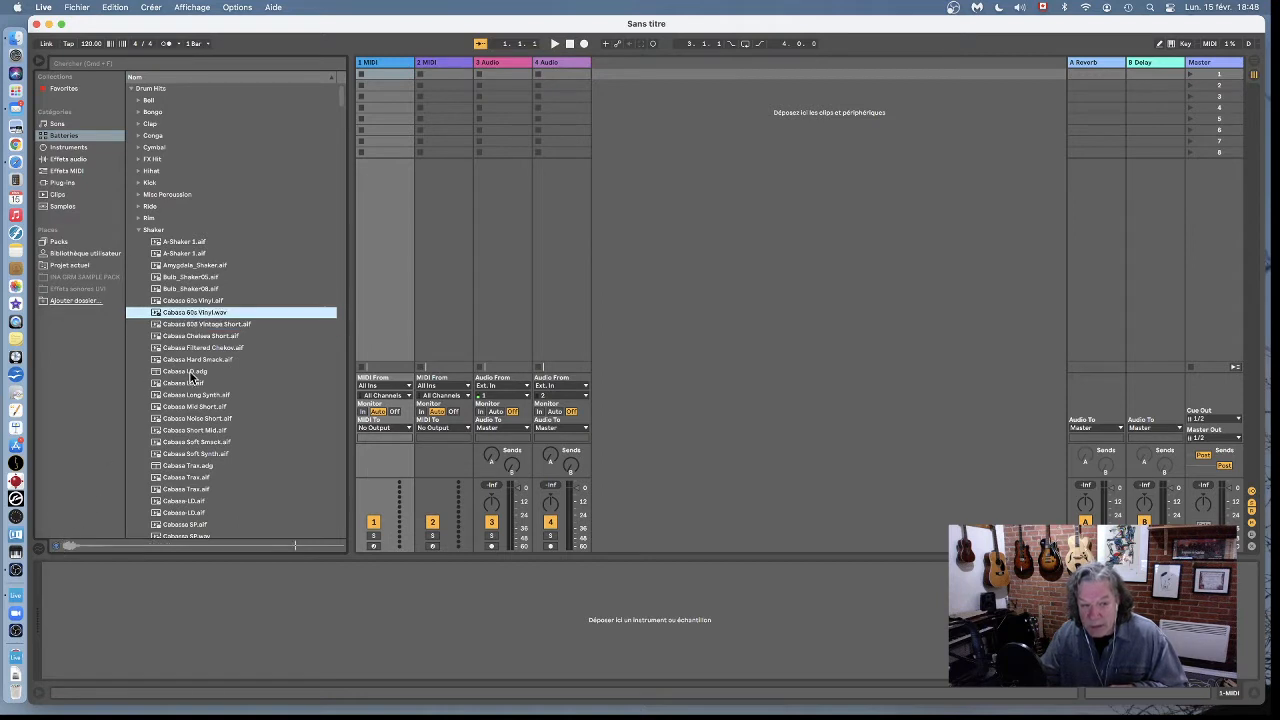
click(184, 325)
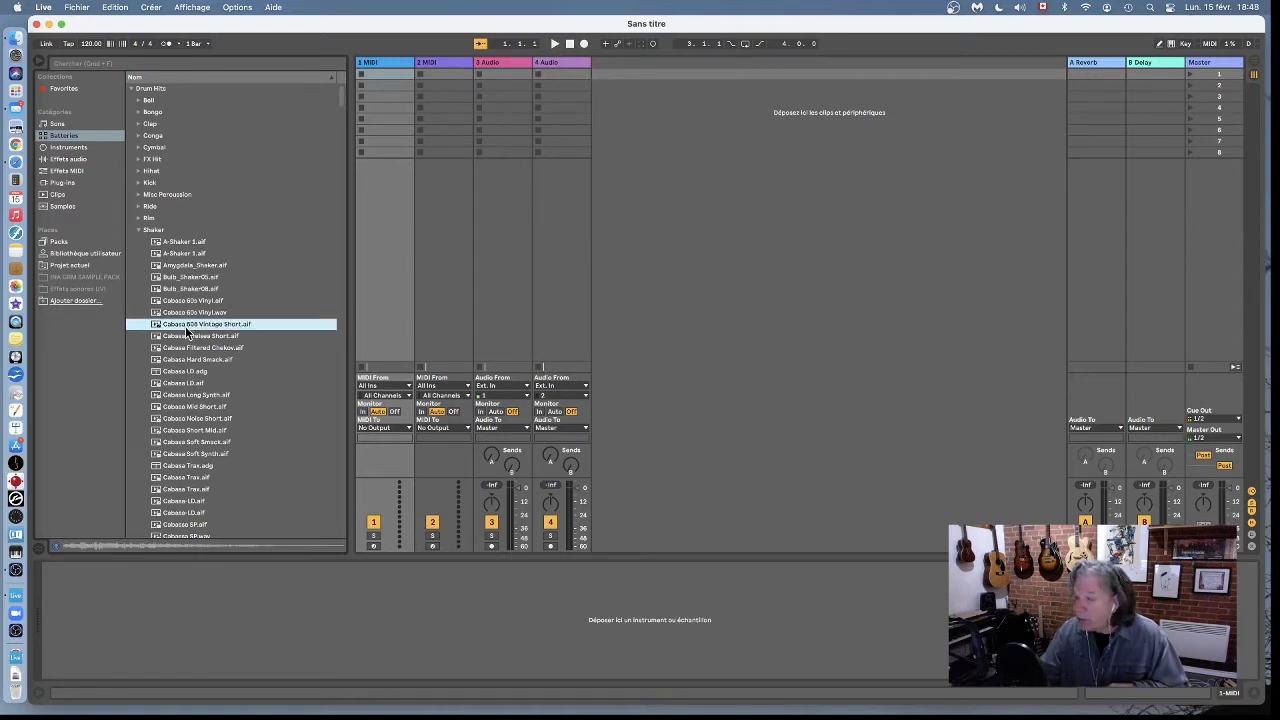
Load the first A-Shaker 1.aif sample as an instrument onto the first MIDI track.
click(178, 244)
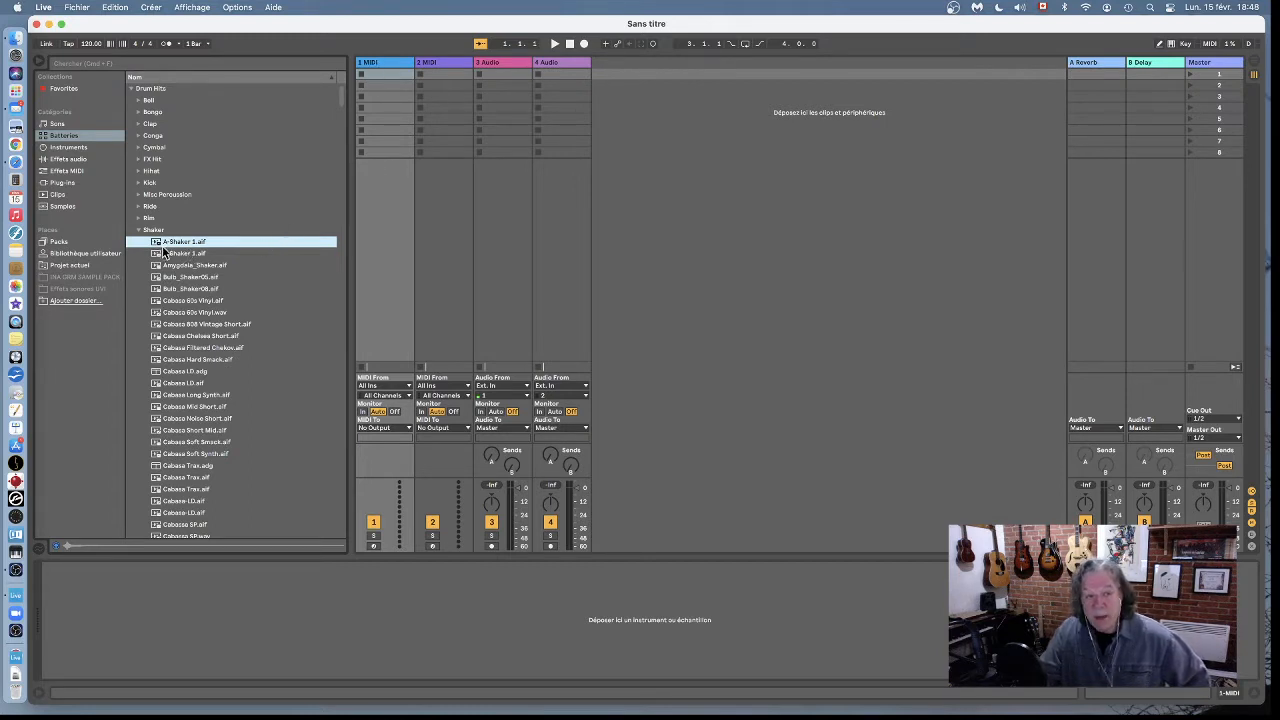
click(377, 64)
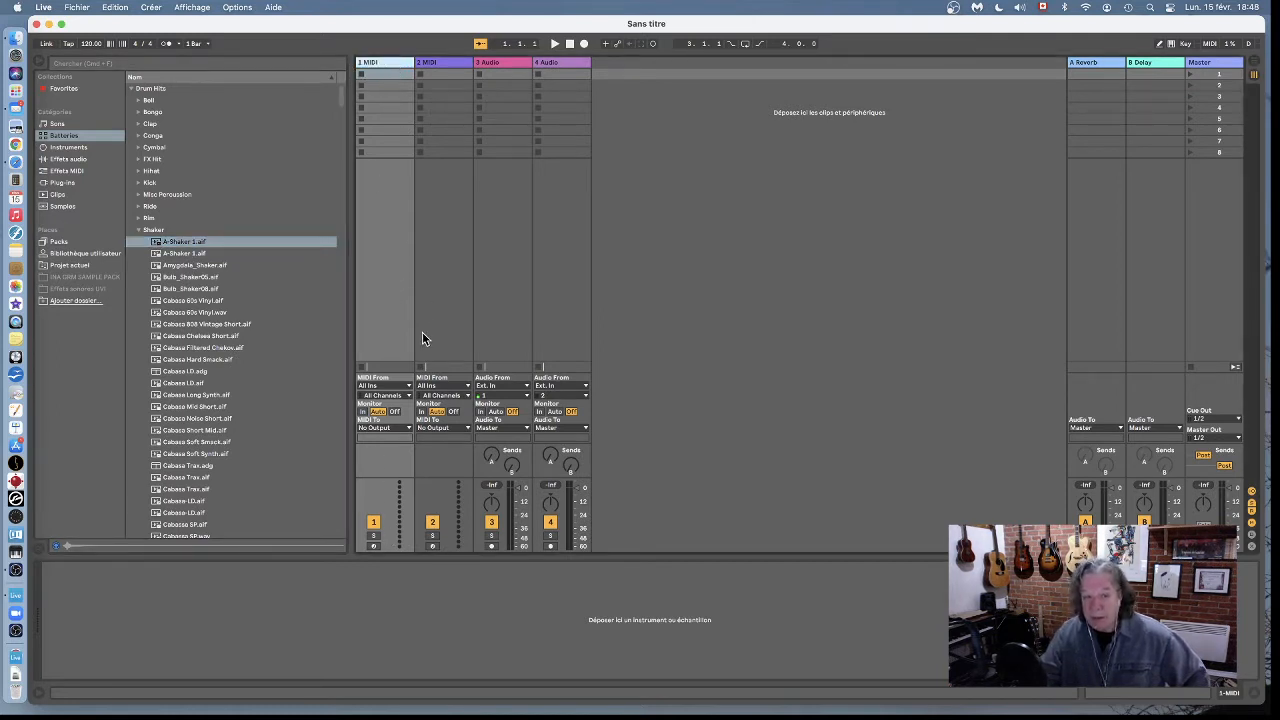
click(157, 243)
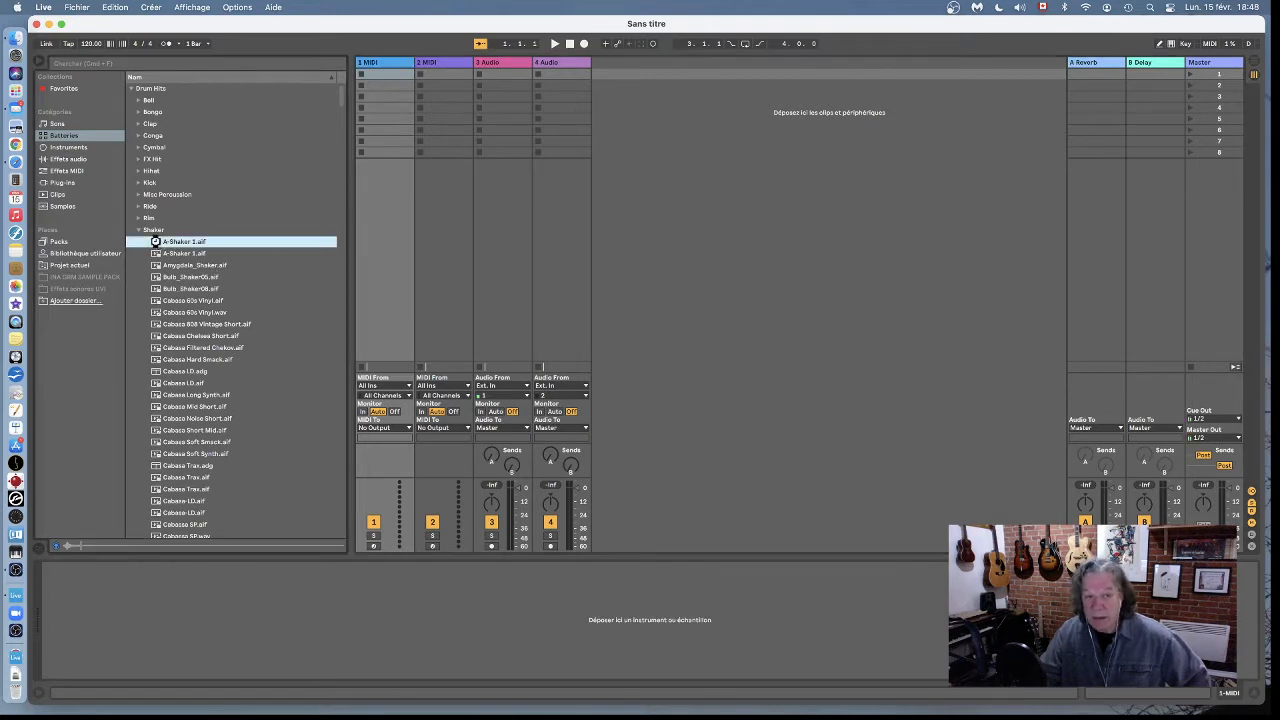
double_click(157, 244)
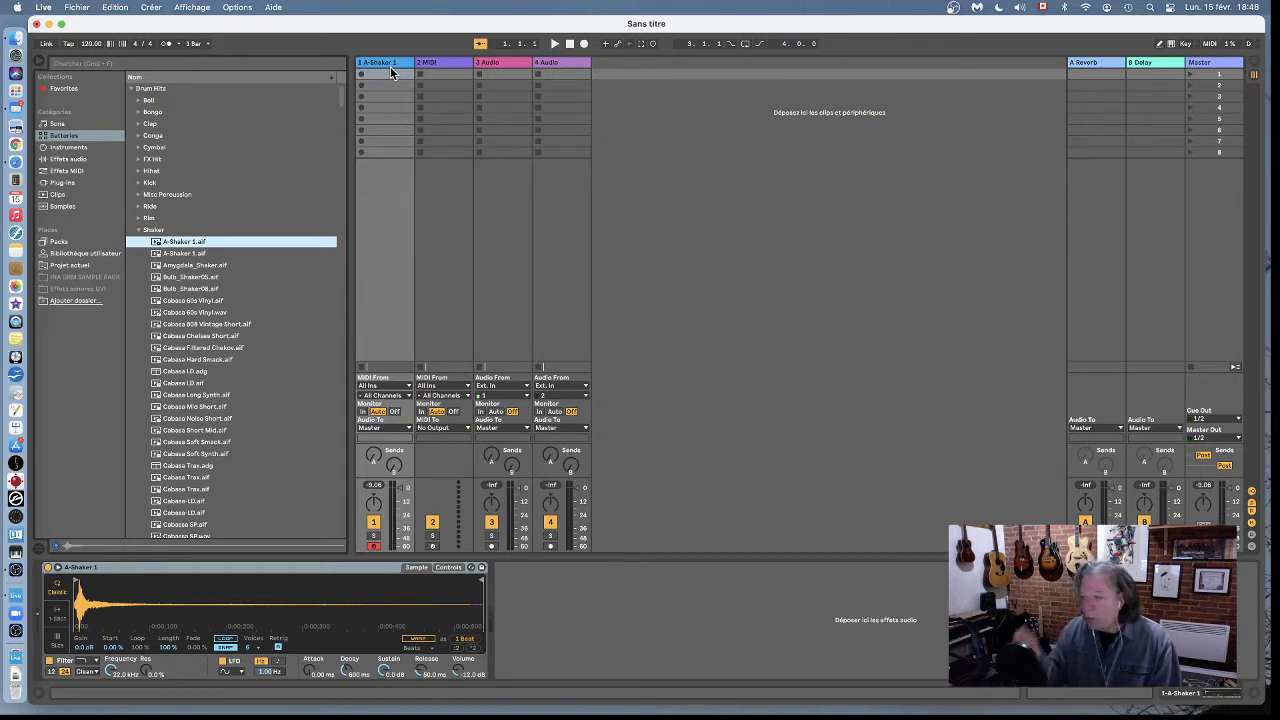
Set the tempo to 98 BPM and turn on the metronome, reviewing its count-in, sound and rhythm options.
click(90, 44)
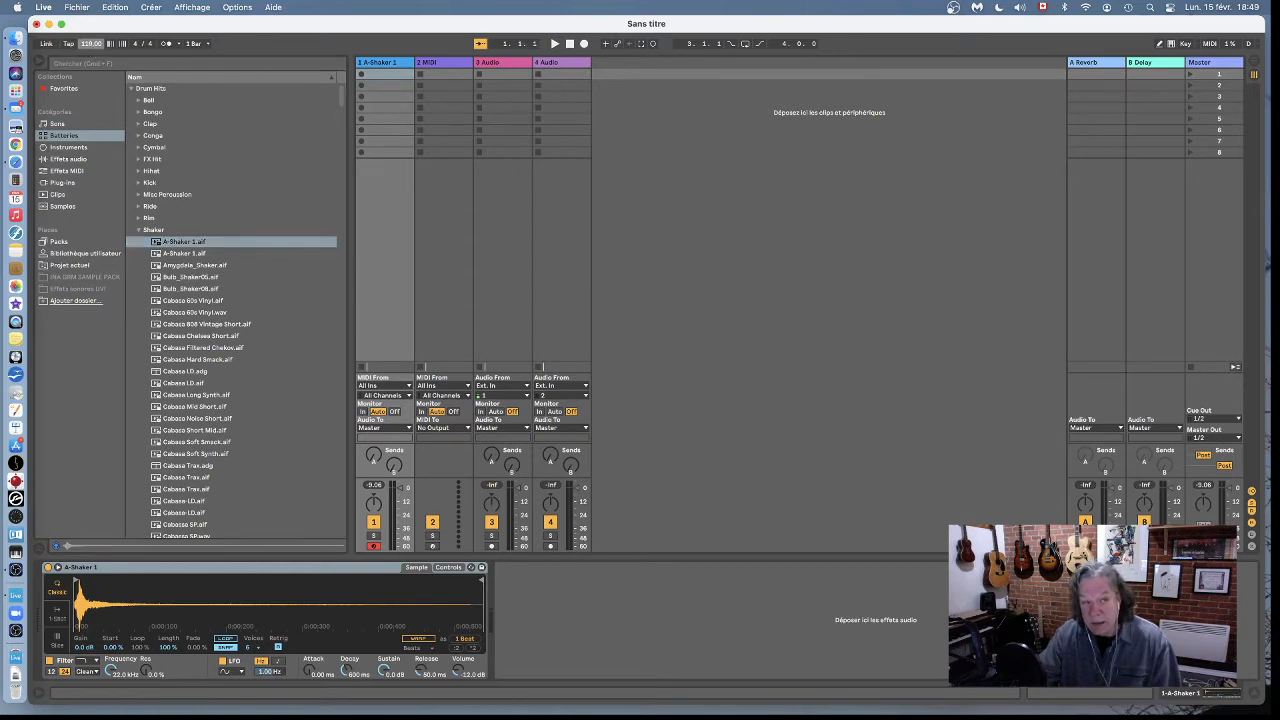
drag(90, 44, 90, 64)
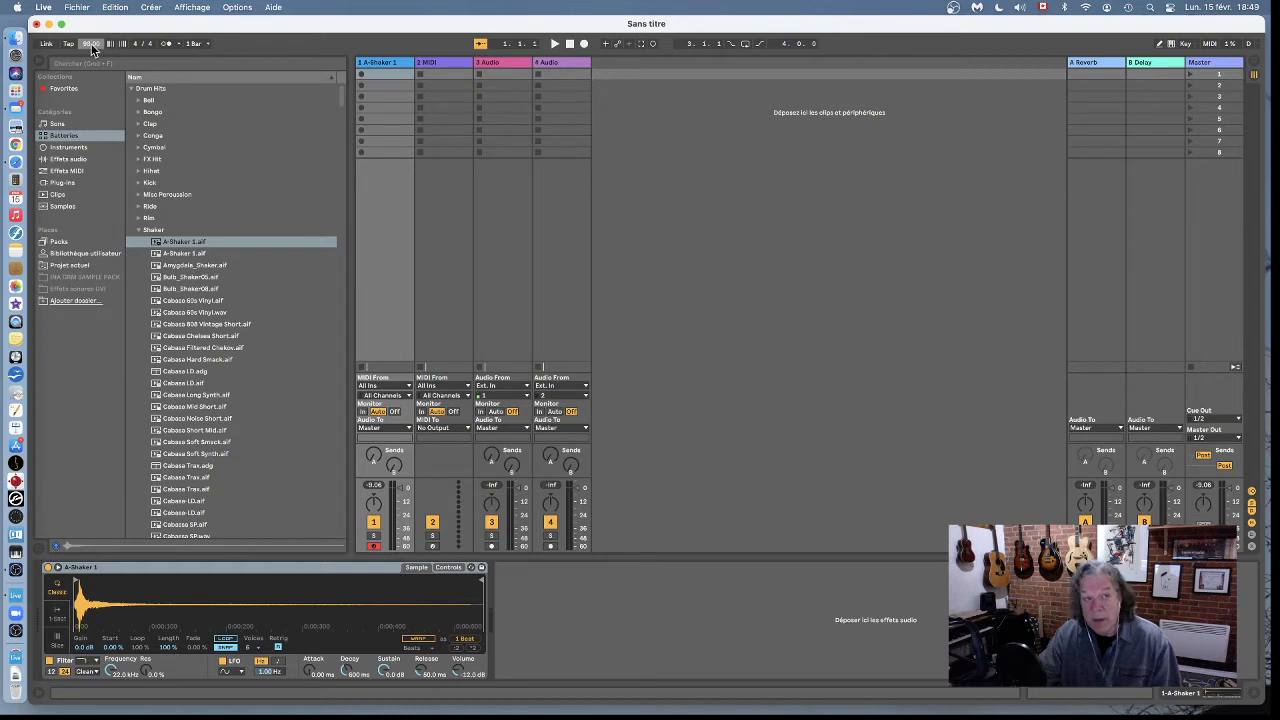
click(166, 44)
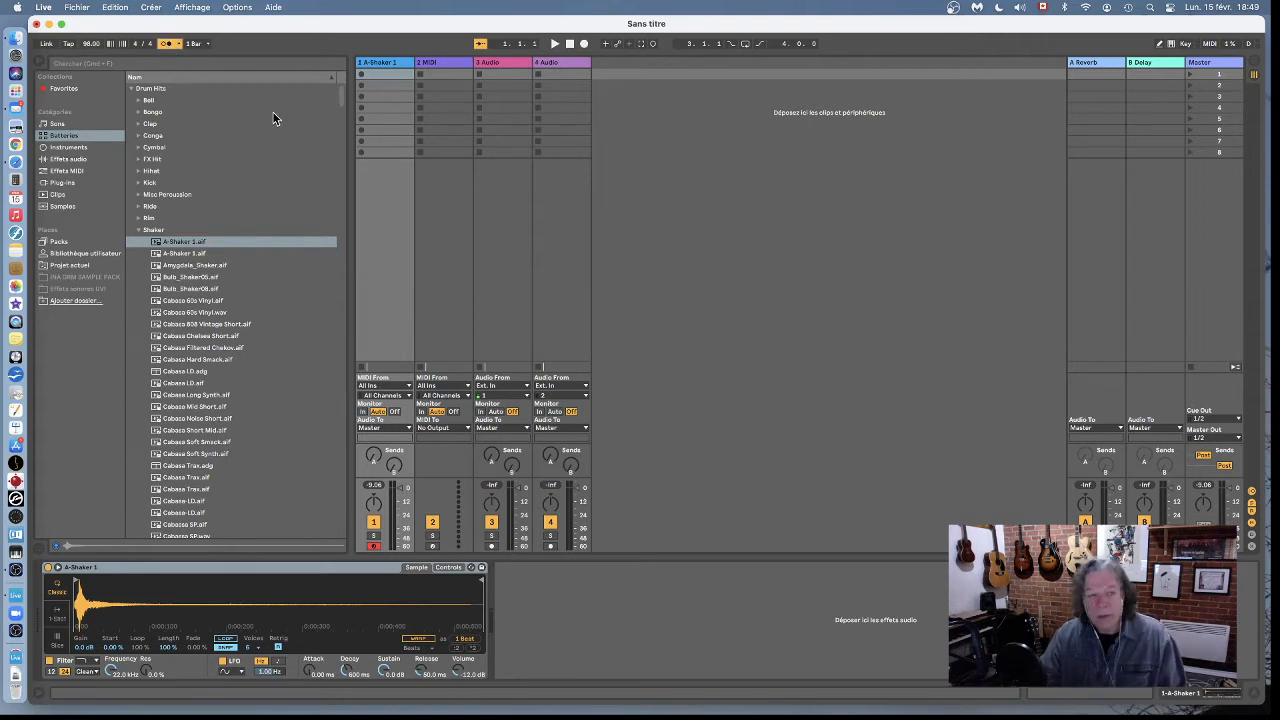
click(180, 48)
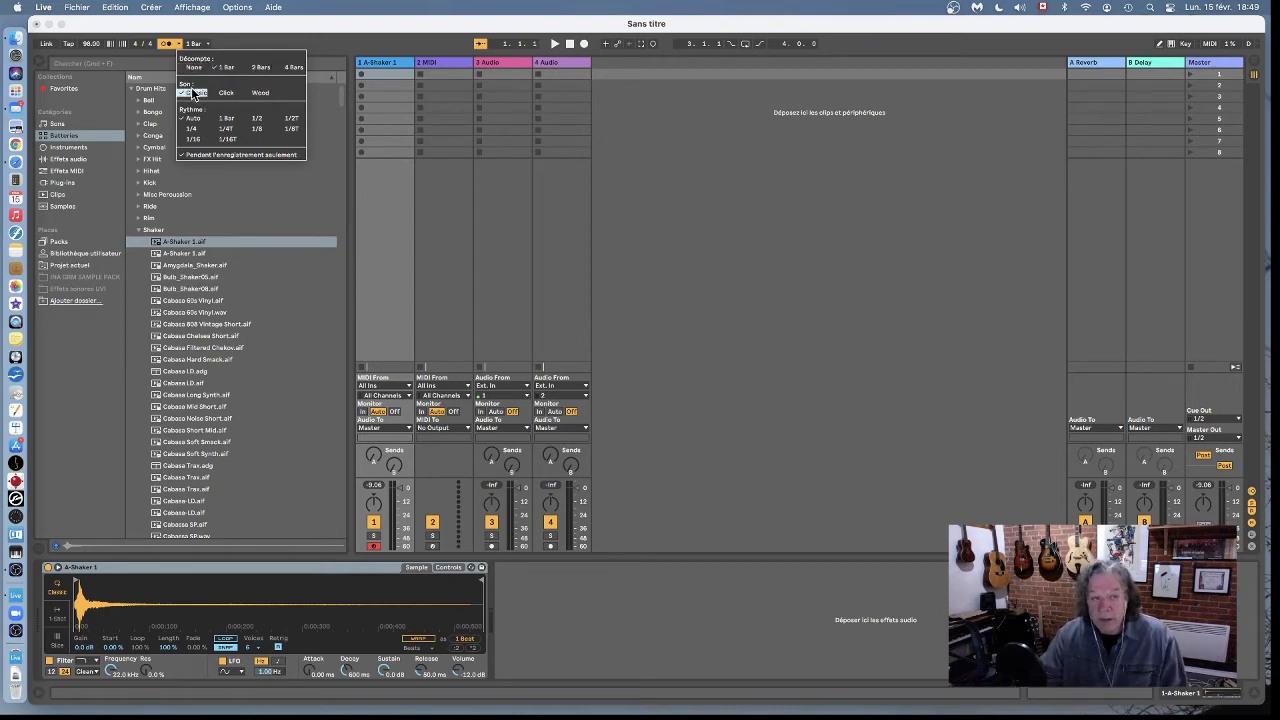
click(232, 40)
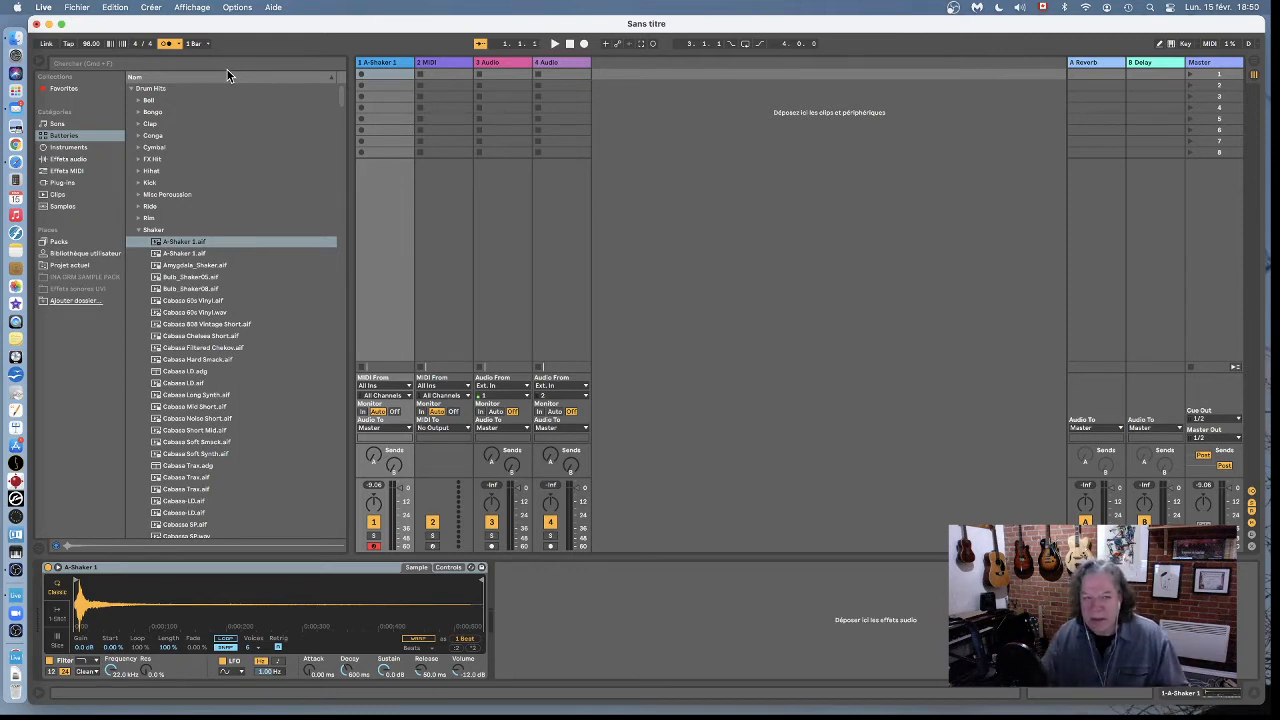
Record a shaker pattern into the first clip slot of the A-Shaker 1 track and open the clip's notes.
click(362, 79)
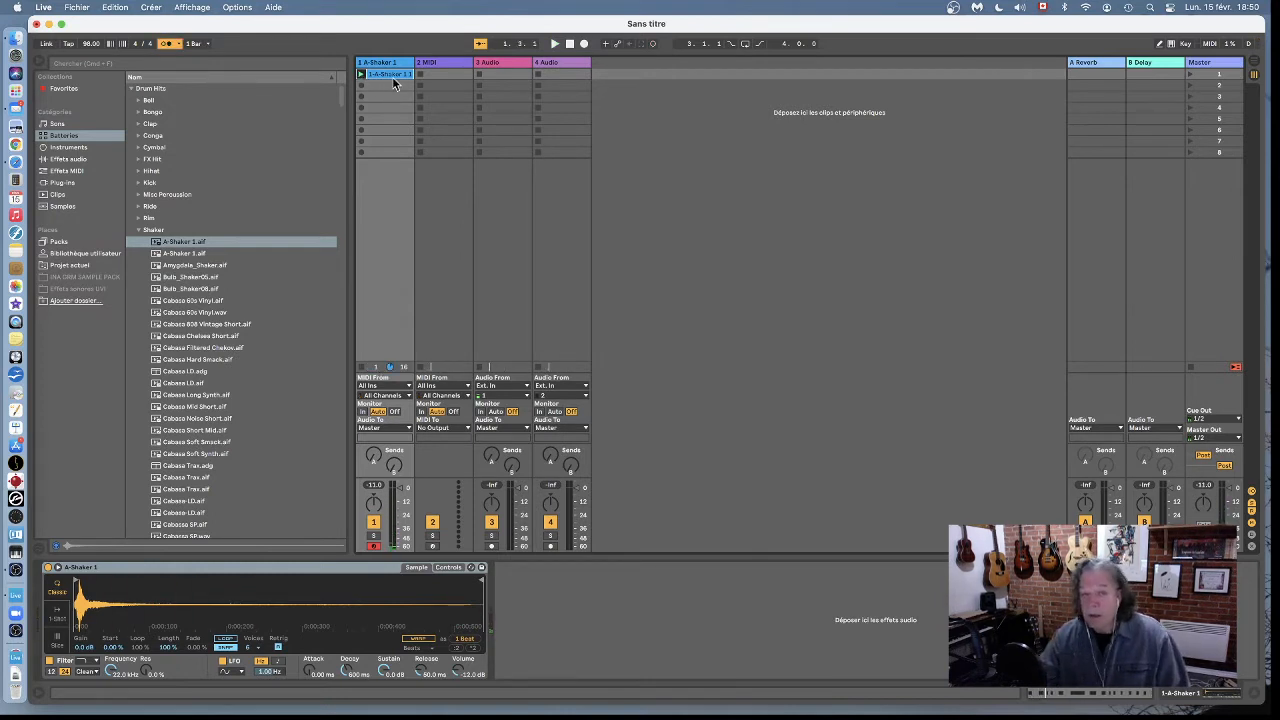
click(391, 77)
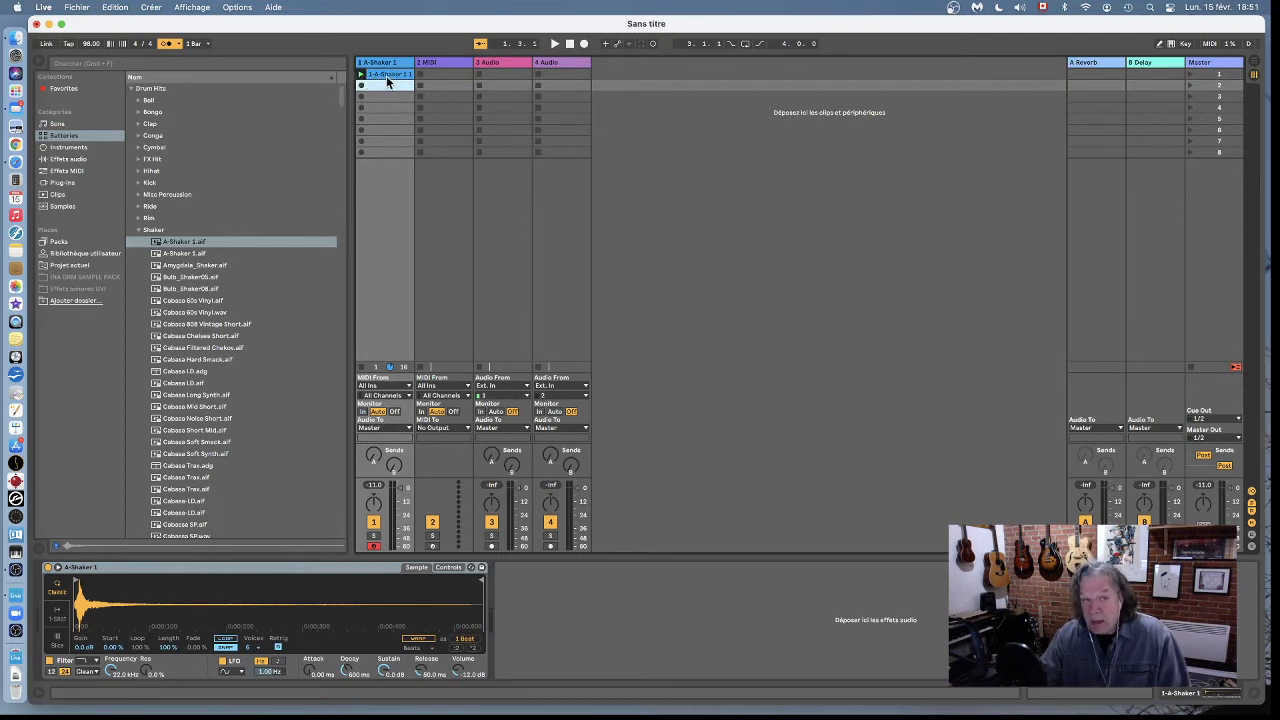
click(390, 78)
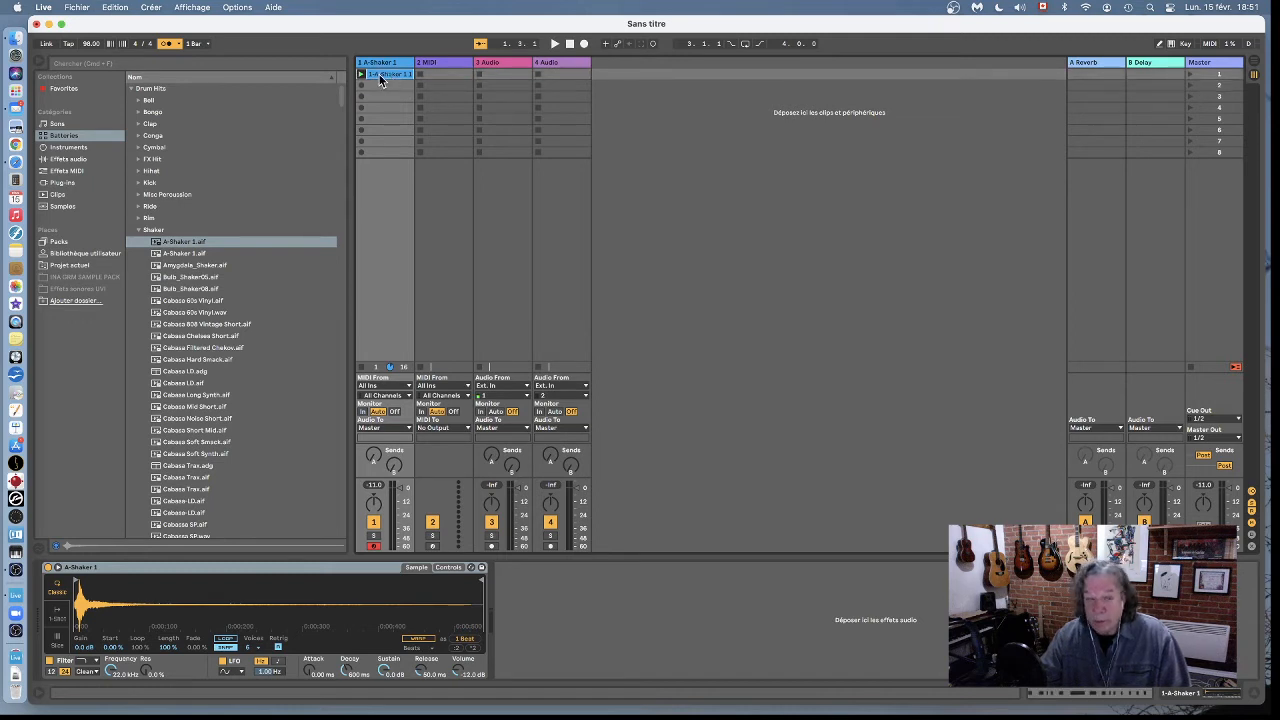
double_click(380, 78)
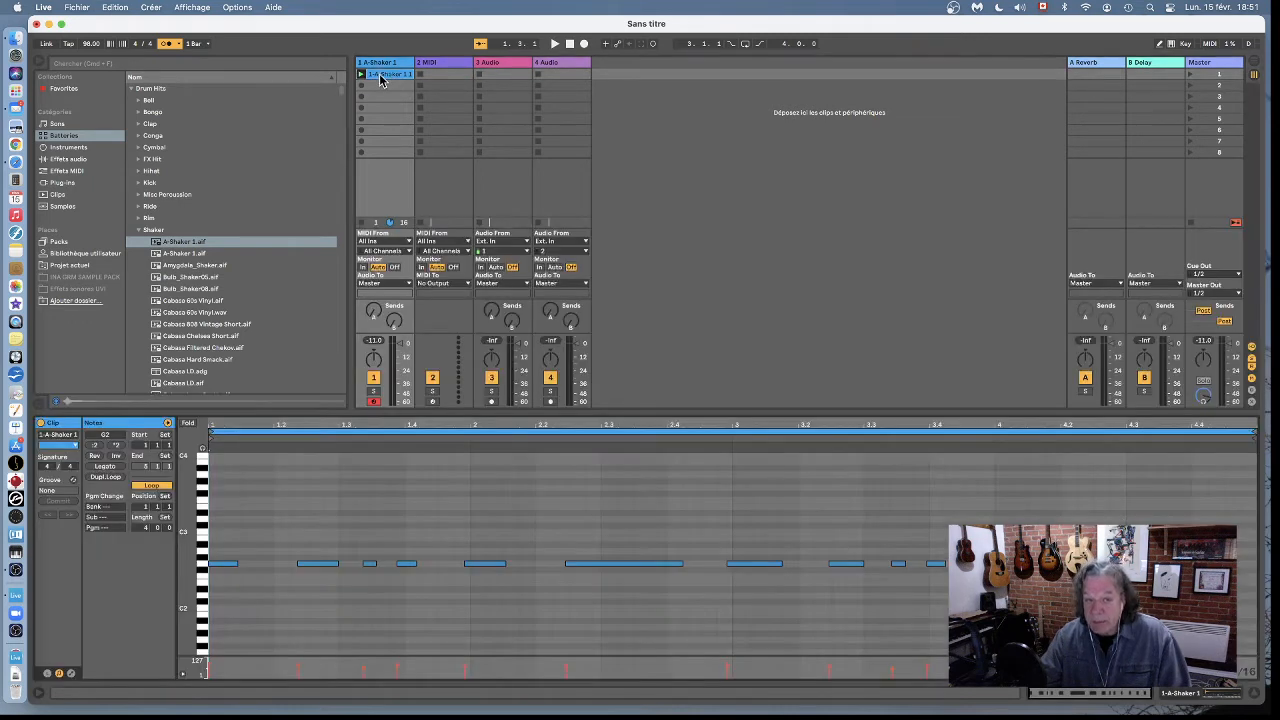
Quantize all the notes in the recorded shaker clip and play the clip back.
click(540, 523)
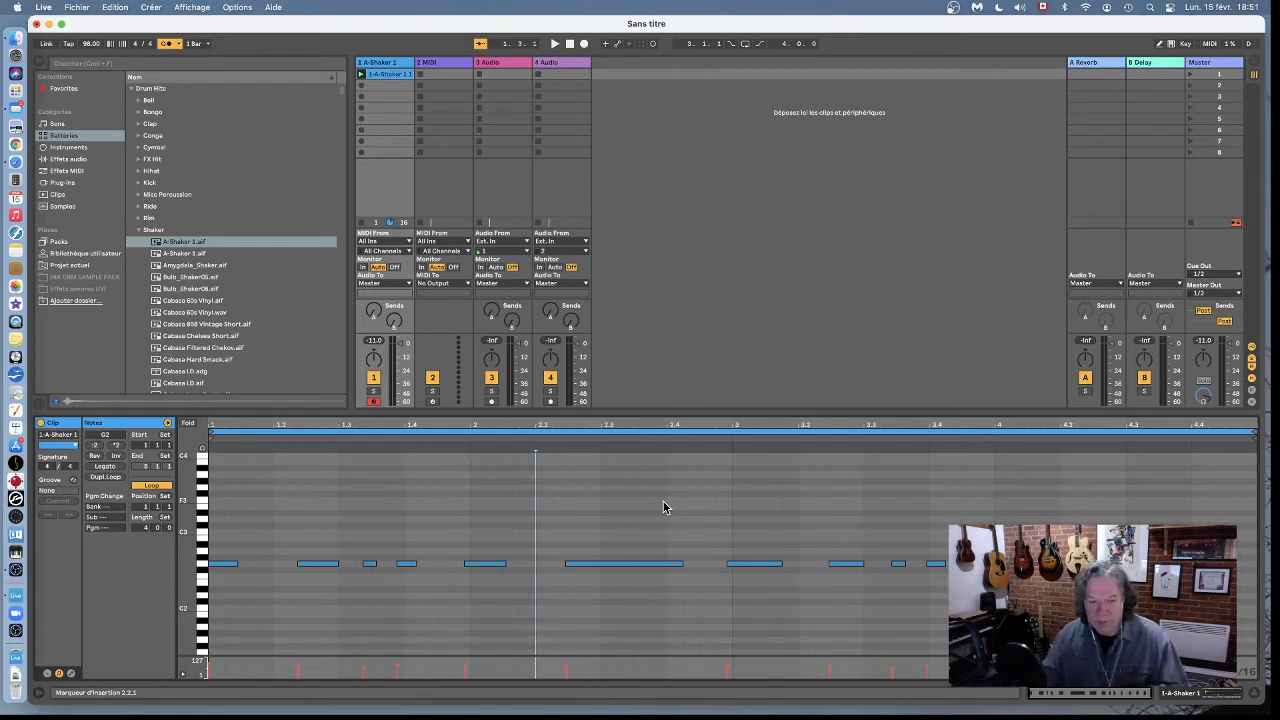
click(363, 511)
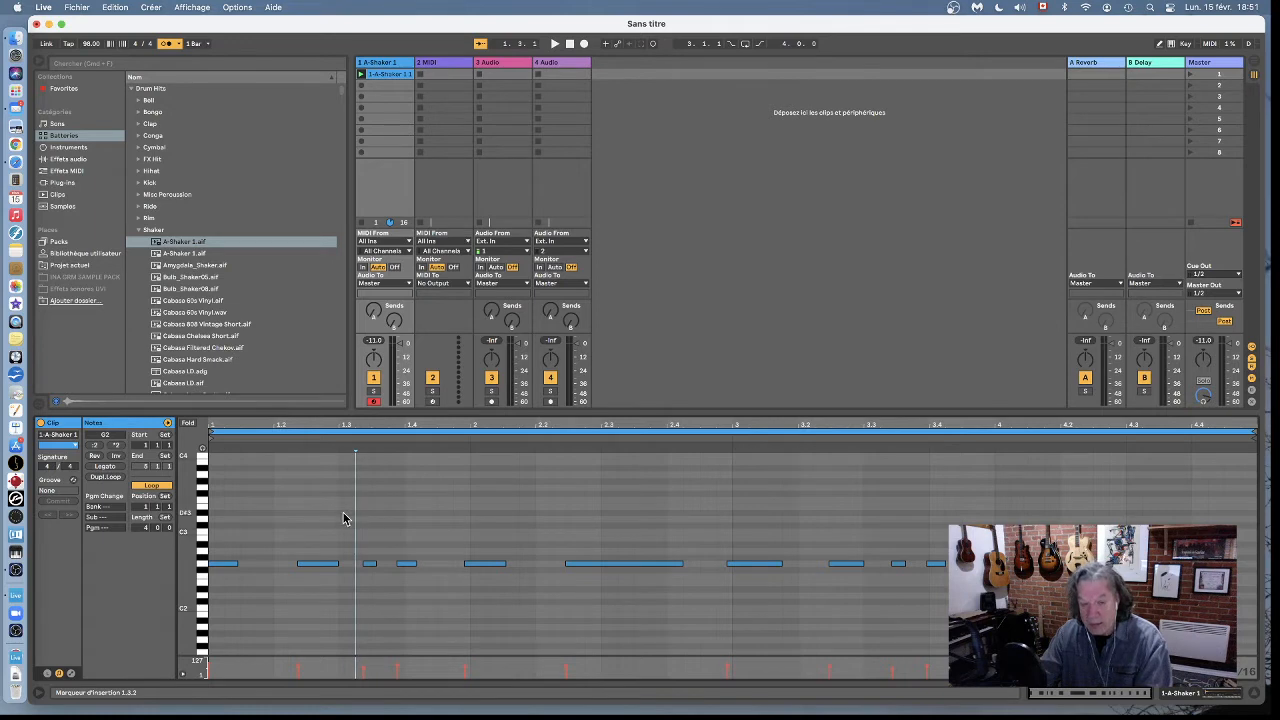
key(super+a)
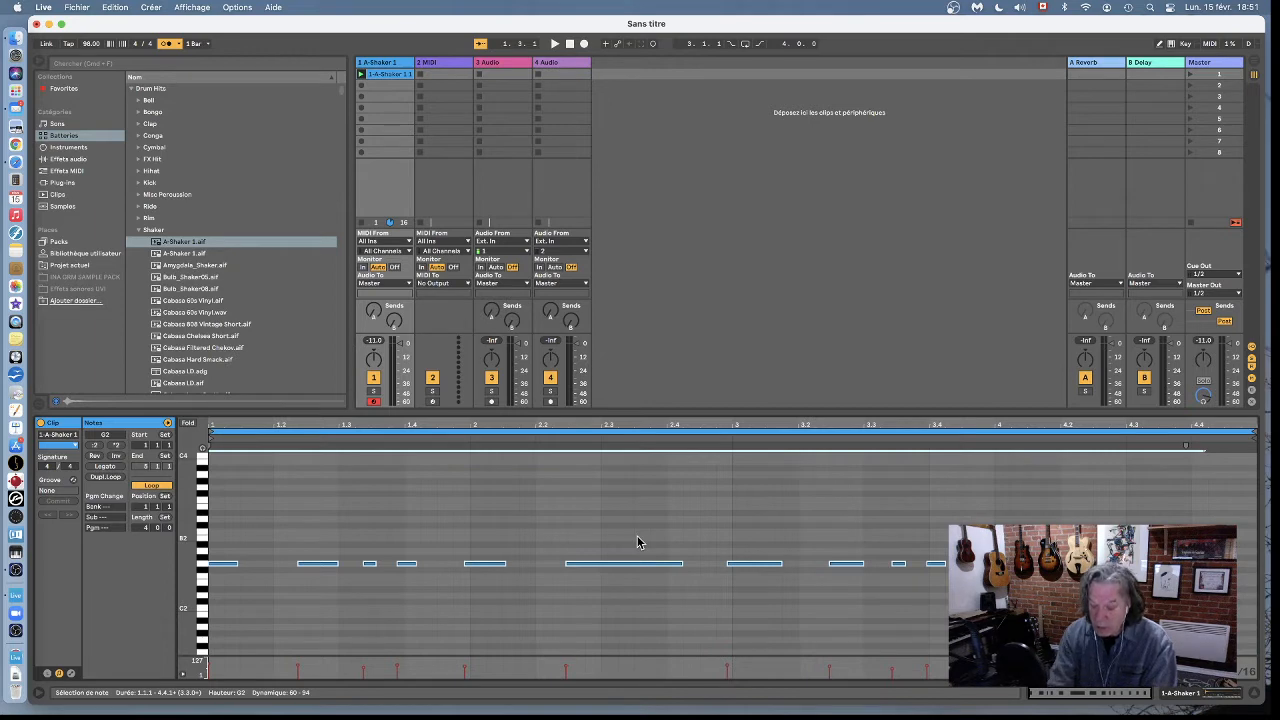
key(super+u)
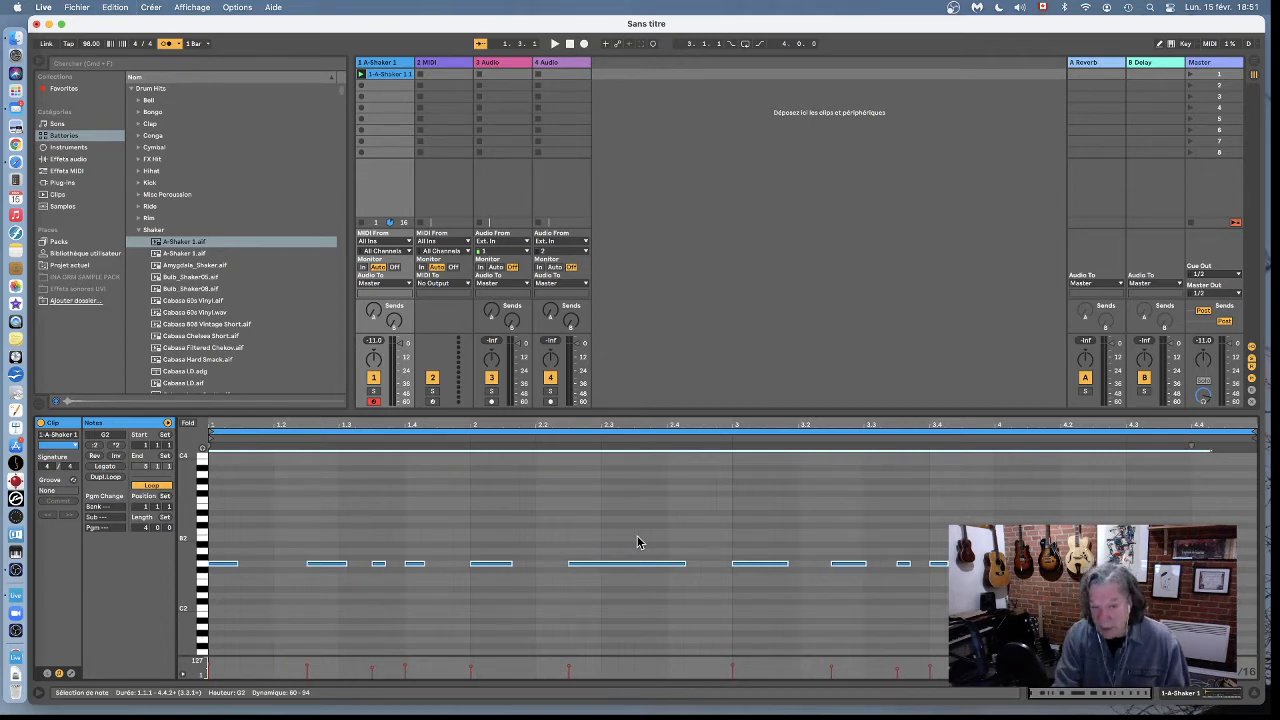
key(space)
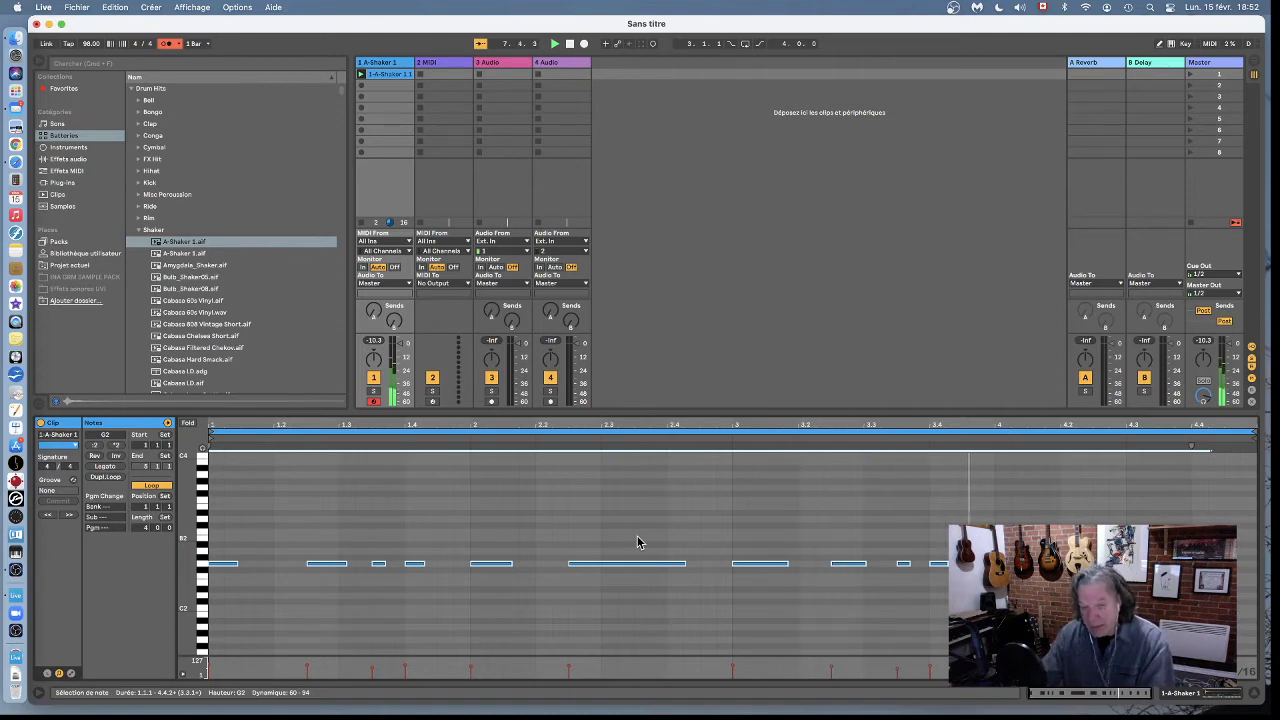
click(594, 517)
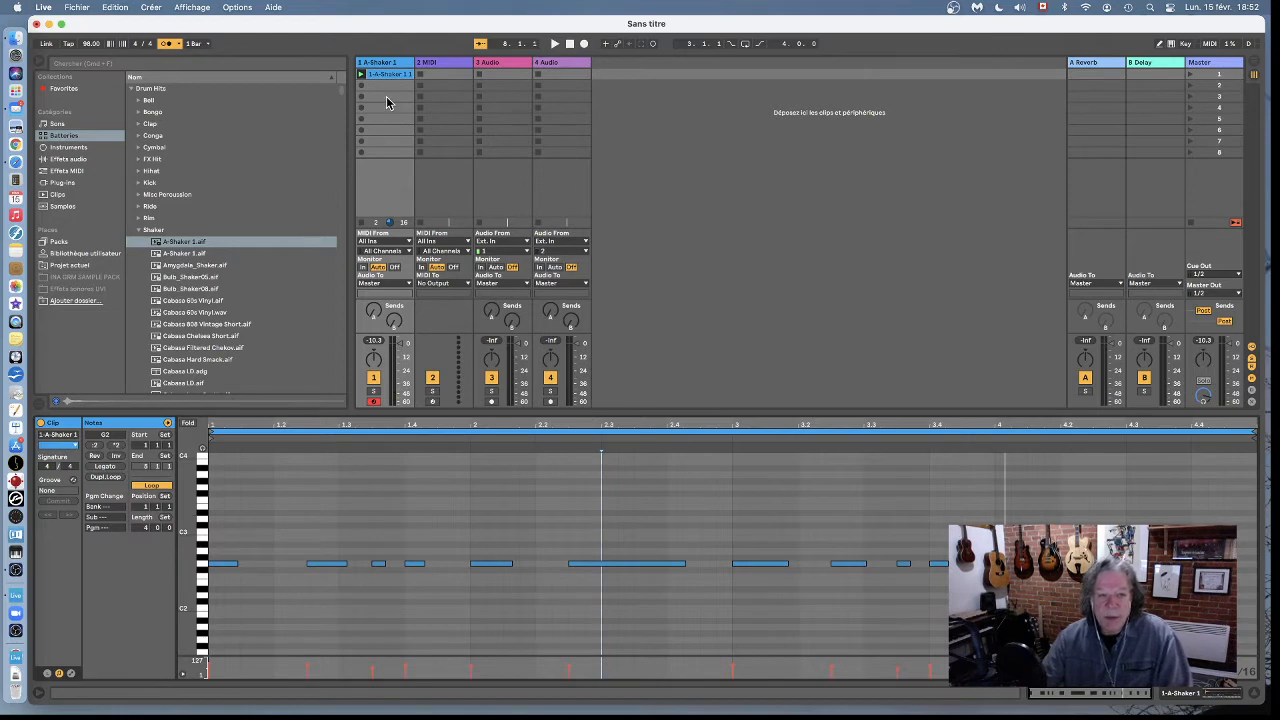
Arm the second MIDI track for recording and list the Instruments category in the browser.
click(433, 64)
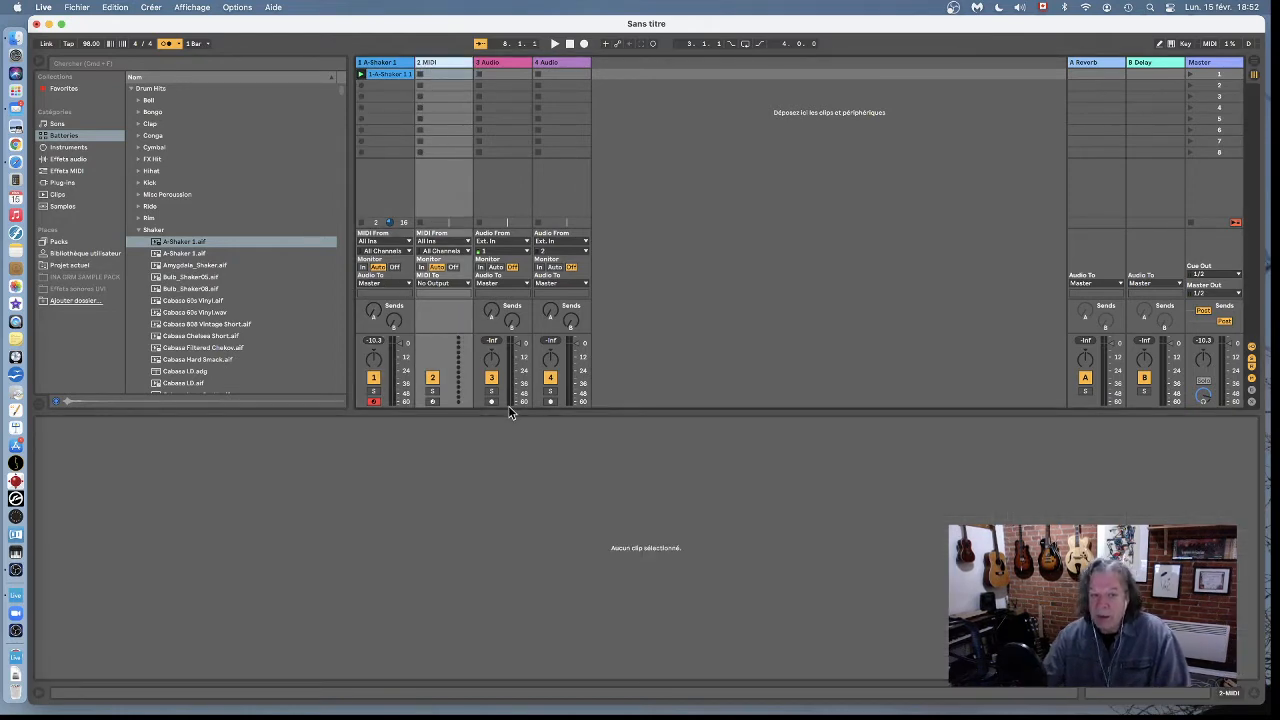
click(432, 401)
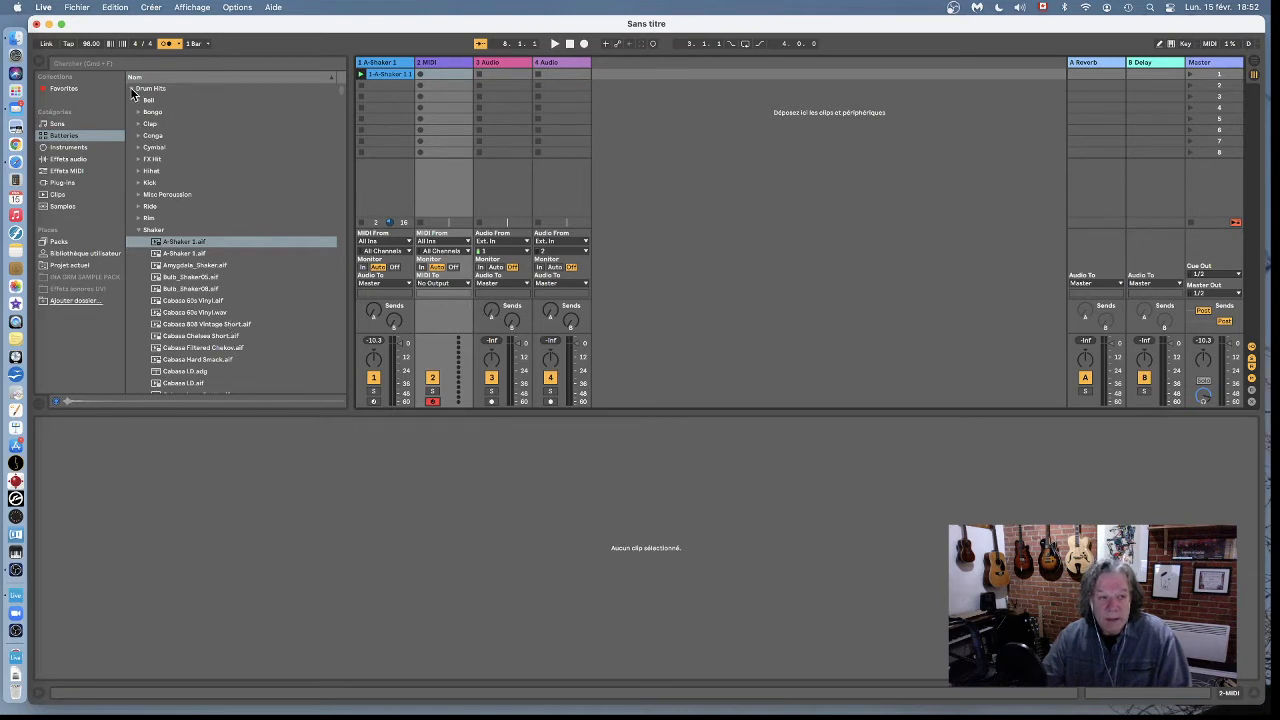
click(131, 89)
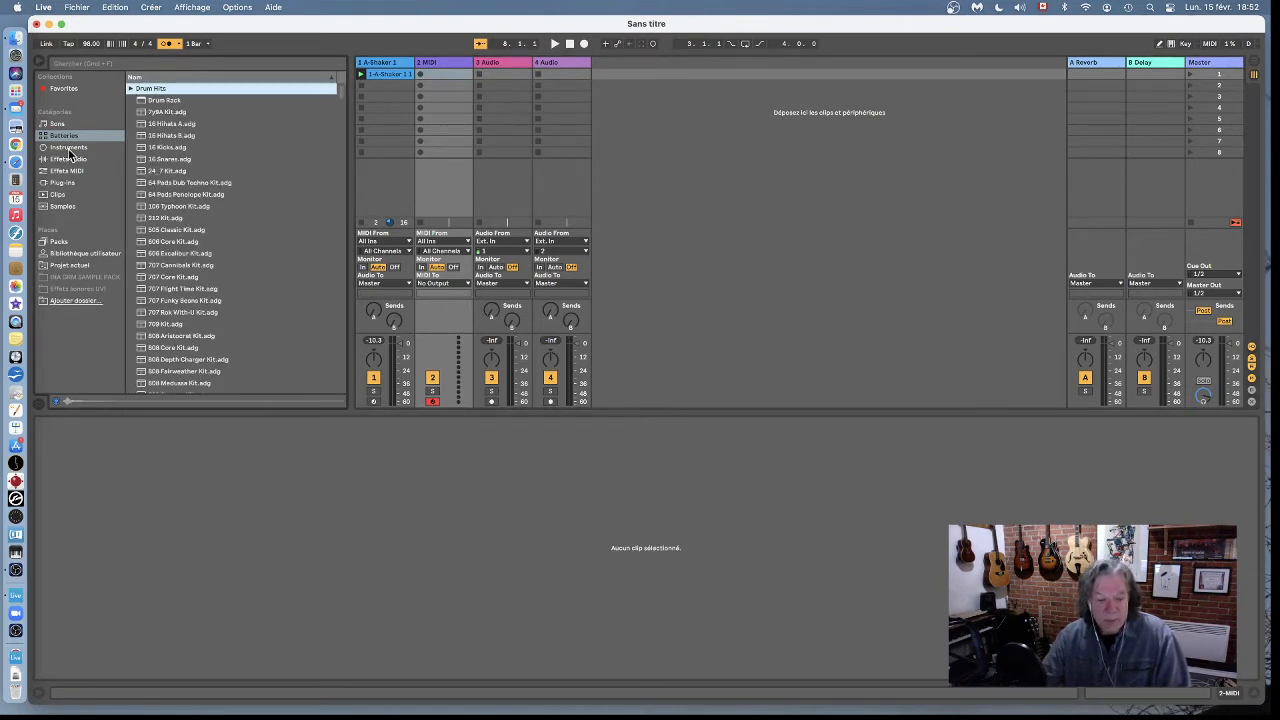
click(69, 148)
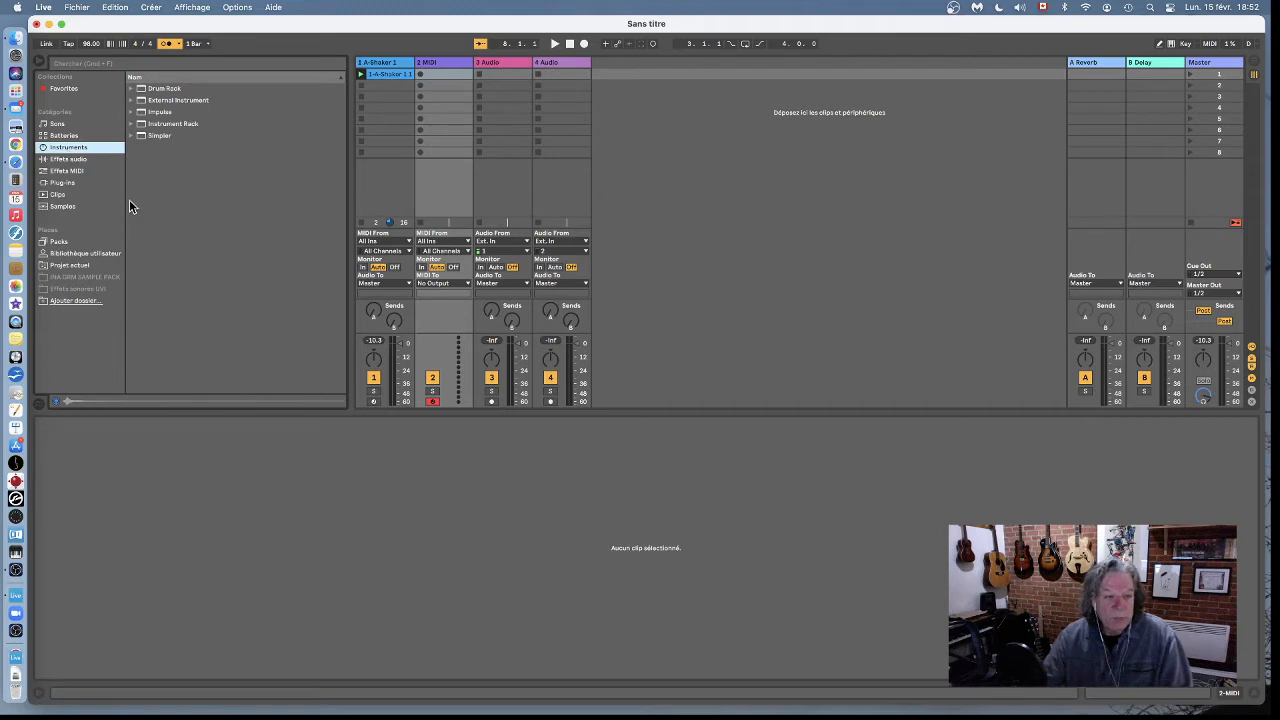
List the Piano & Keys presets of the Instrument Rack in the browser.
click(131, 124)
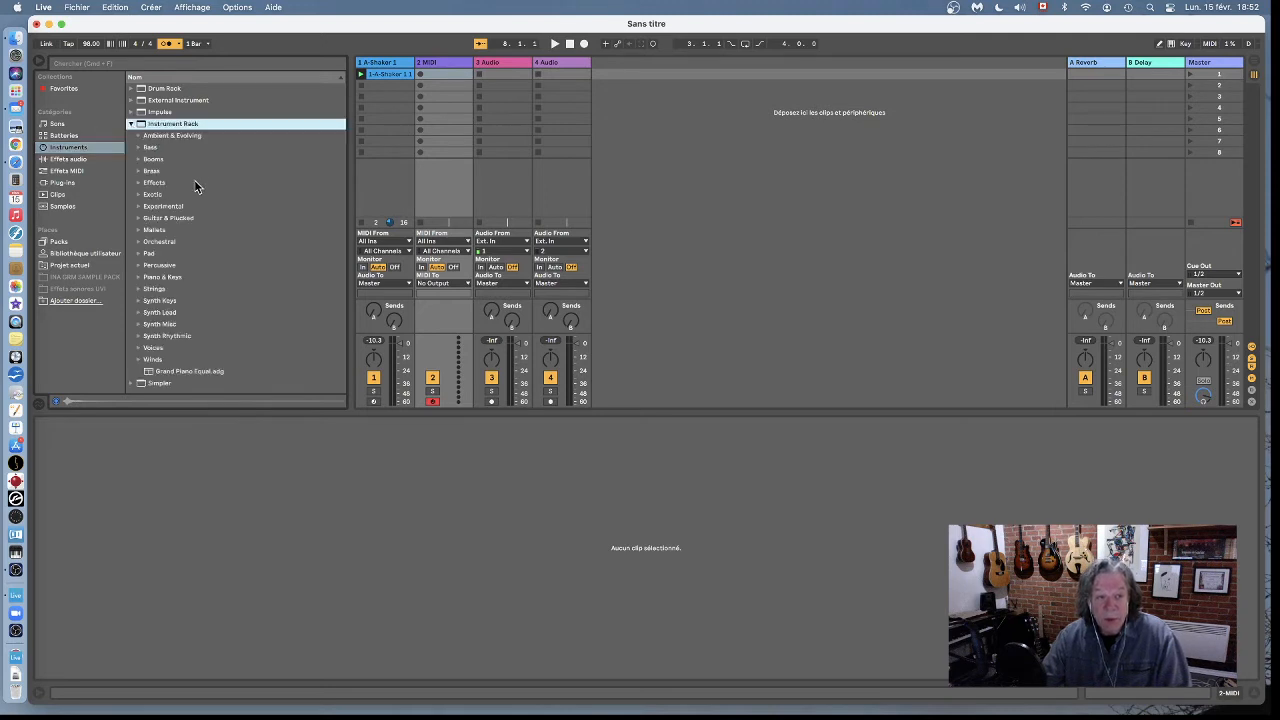
click(139, 277)
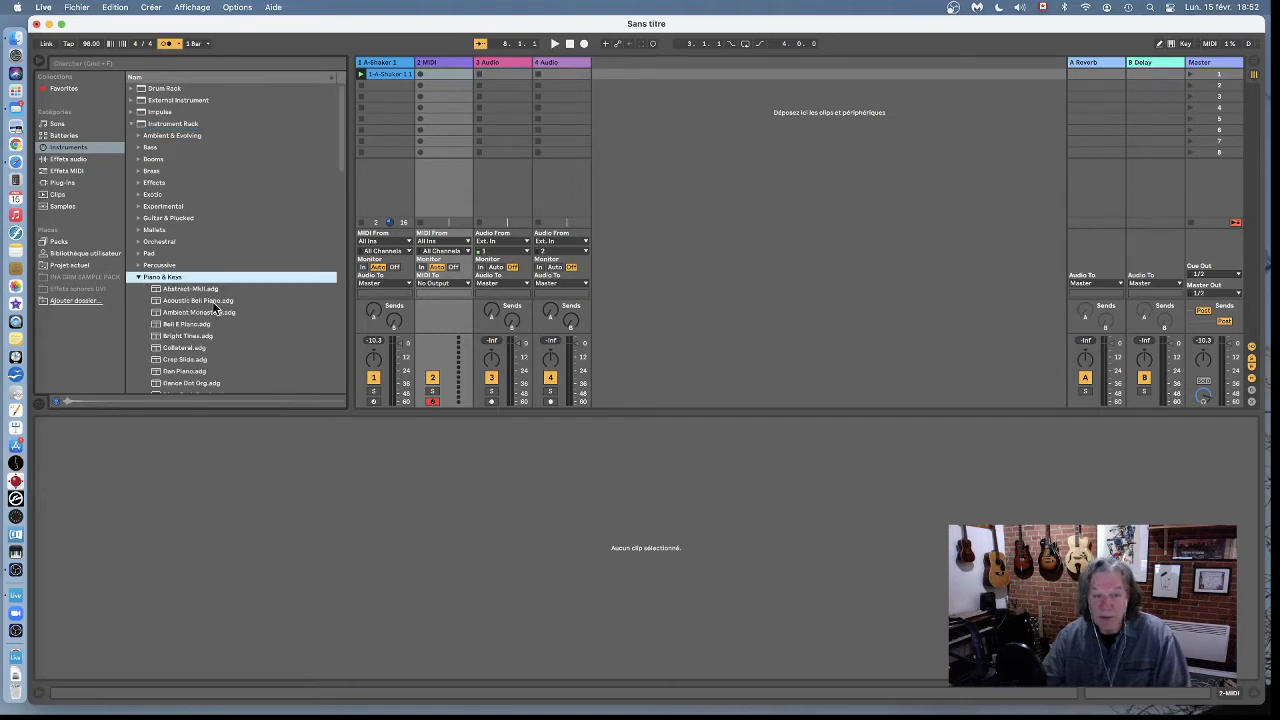
scroll(212, 301, down, 3)
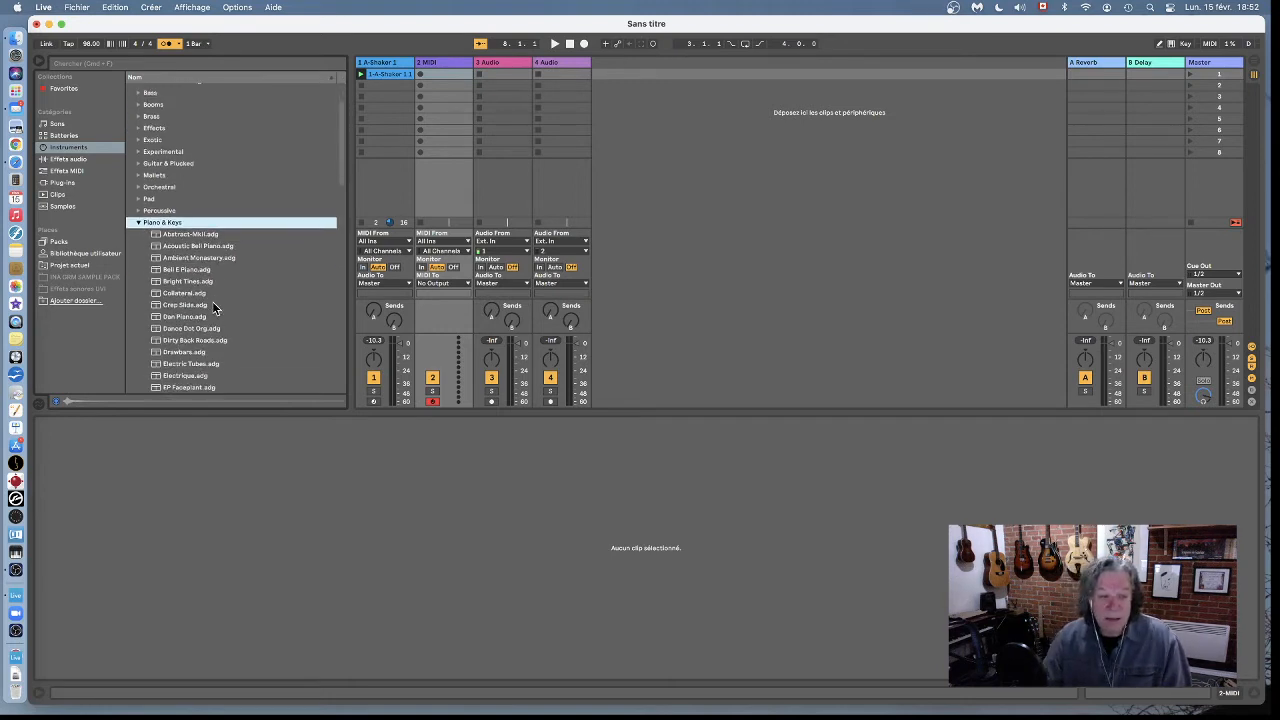
scroll(212, 301, down, 1)
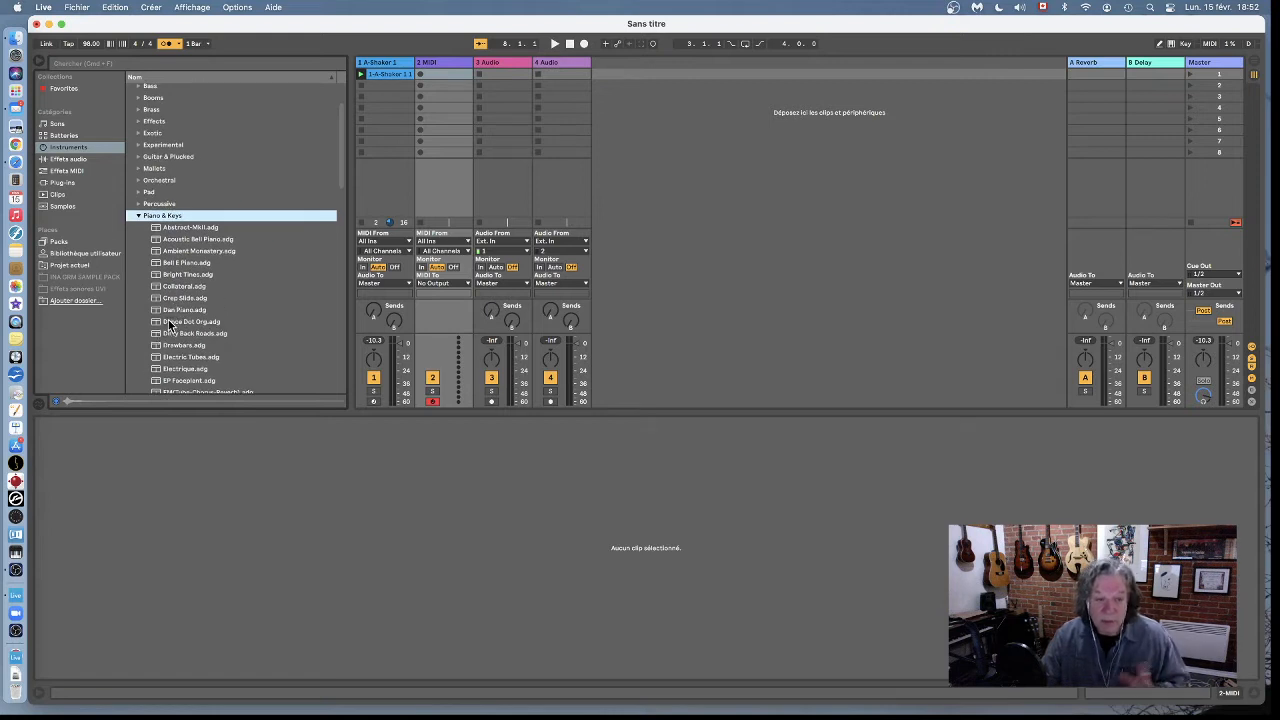
Audition presets from Dan Piano to Electric Tubes and load Dan Piano onto the second MIDI track.
click(173, 311)
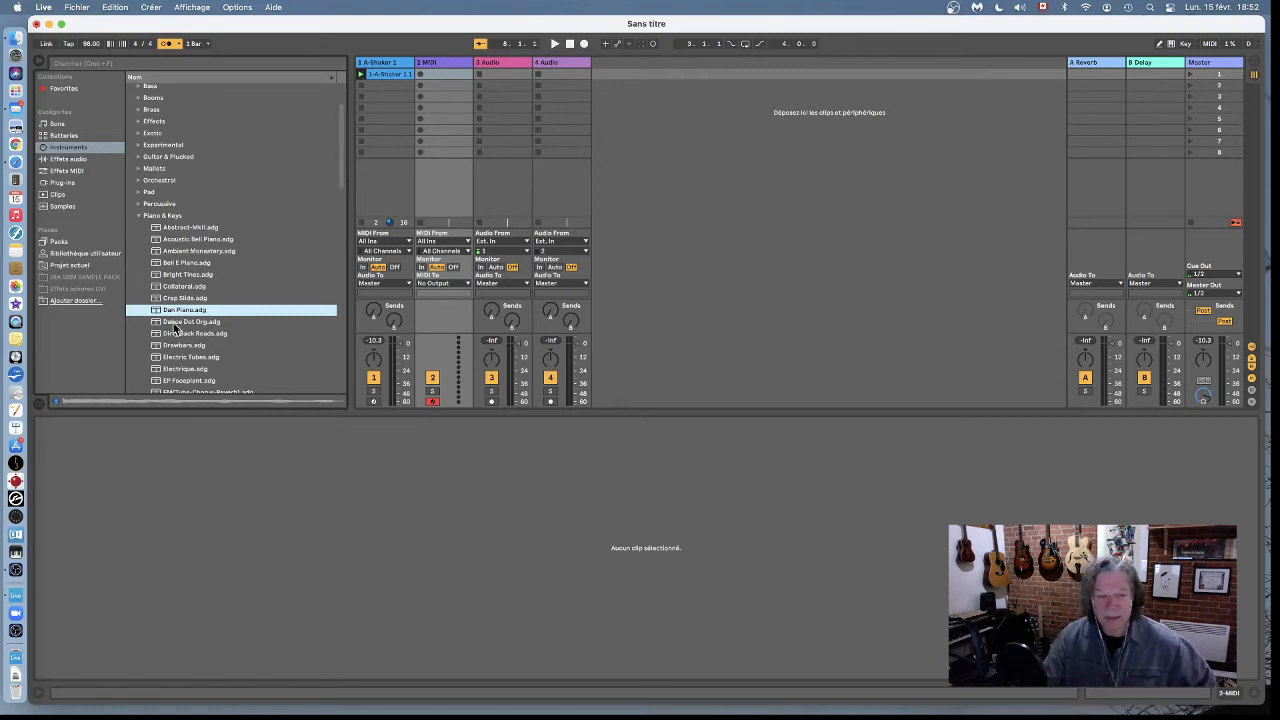
click(173, 322)
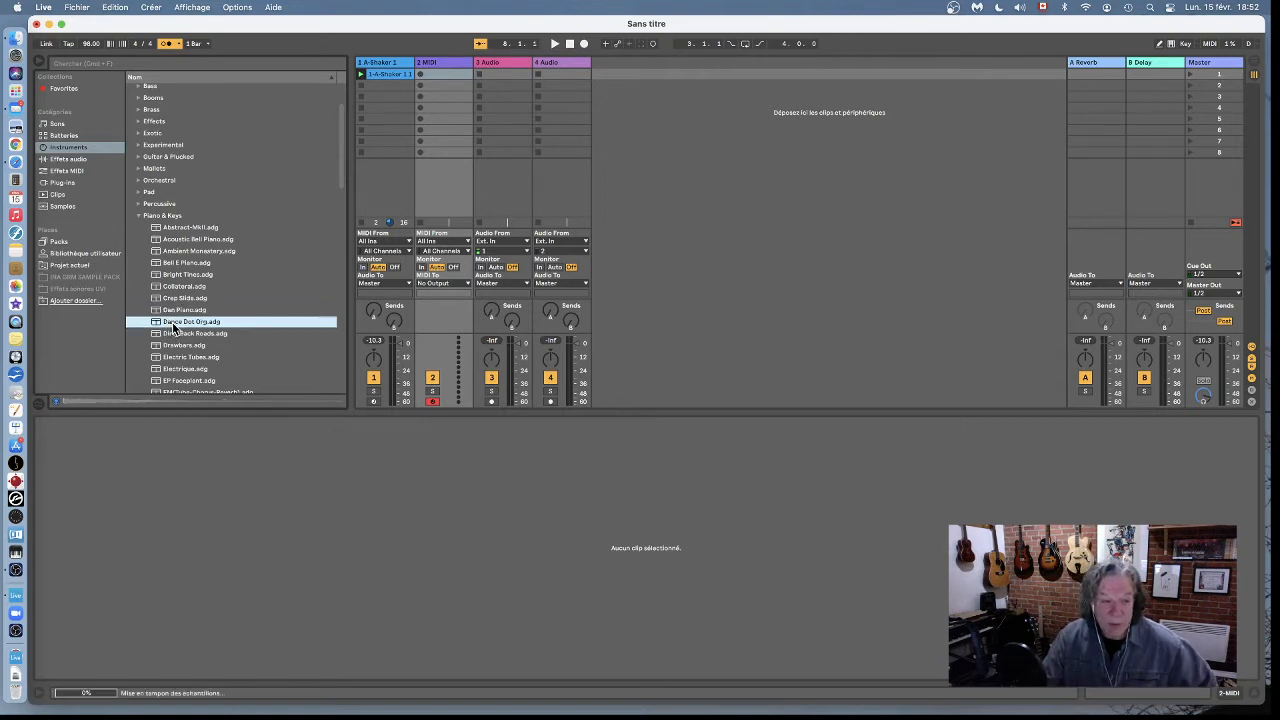
click(172, 335)
click(171, 345)
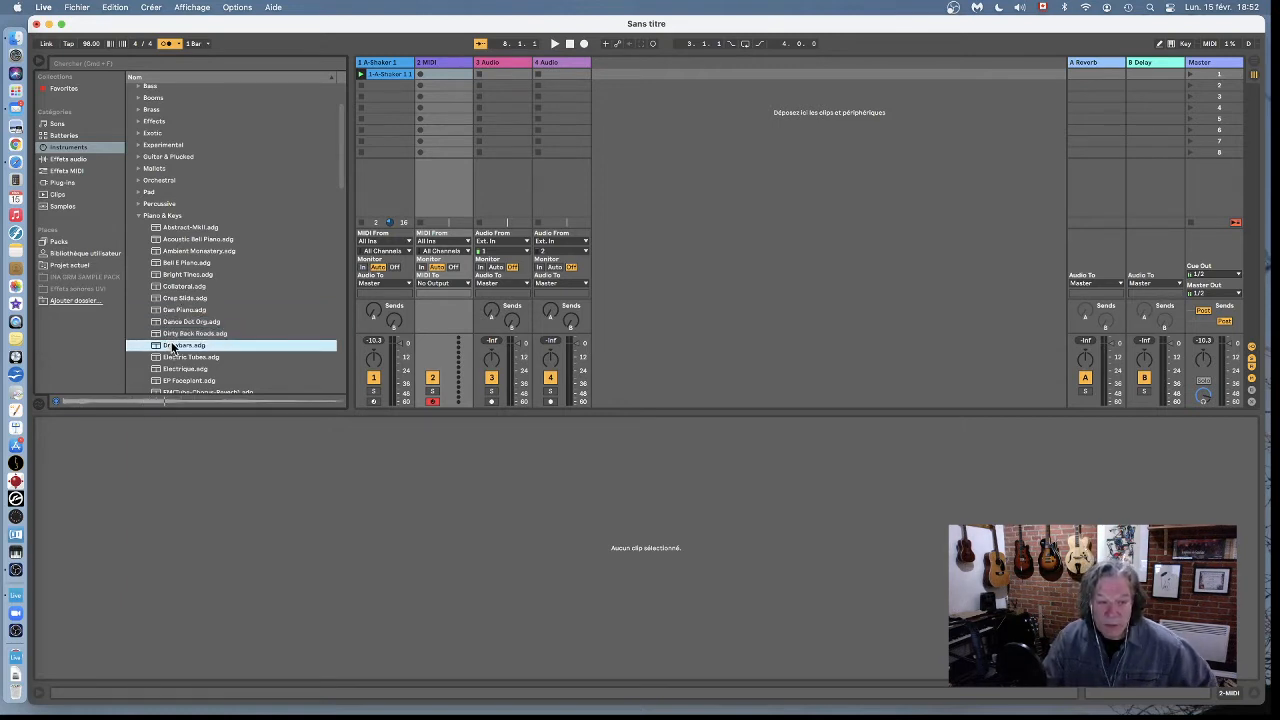
click(175, 357)
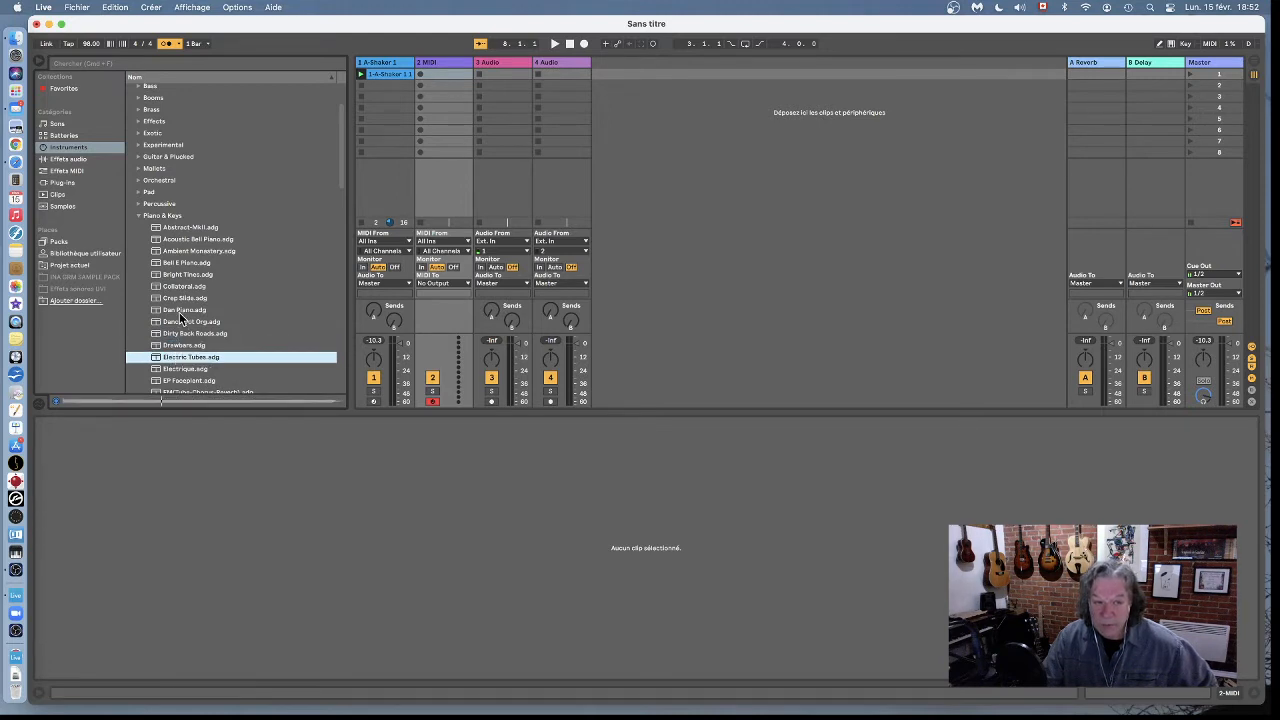
click(179, 311)
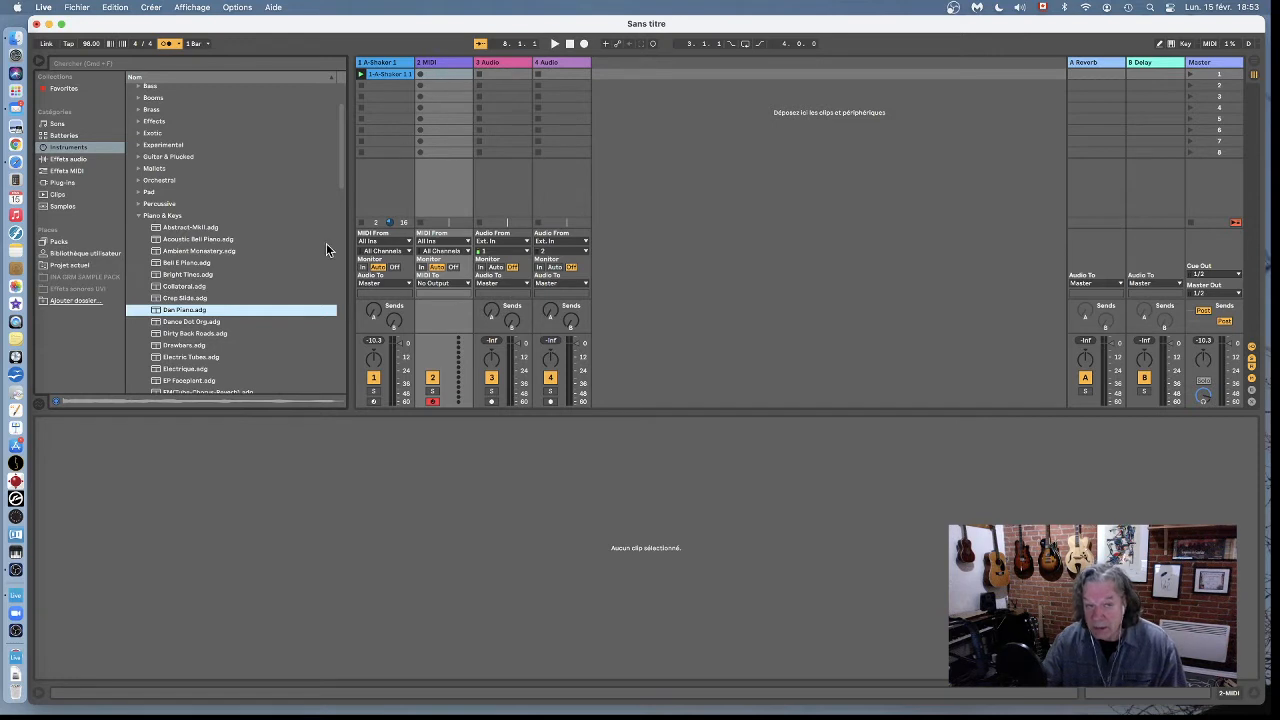
drag(162, 312, 434, 80)
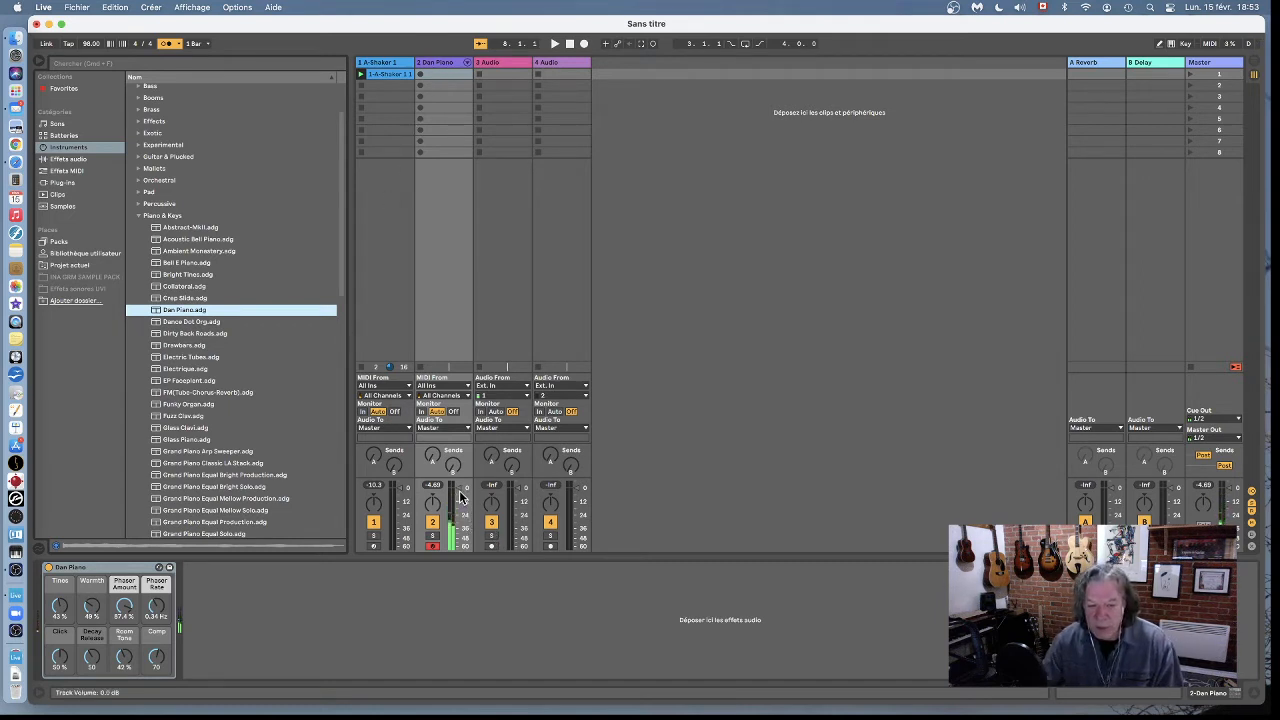
Lower the Dan Piano track's volume slightly and record a four-bar chord progression into its first clip slot.
drag(462, 497, 460, 503)
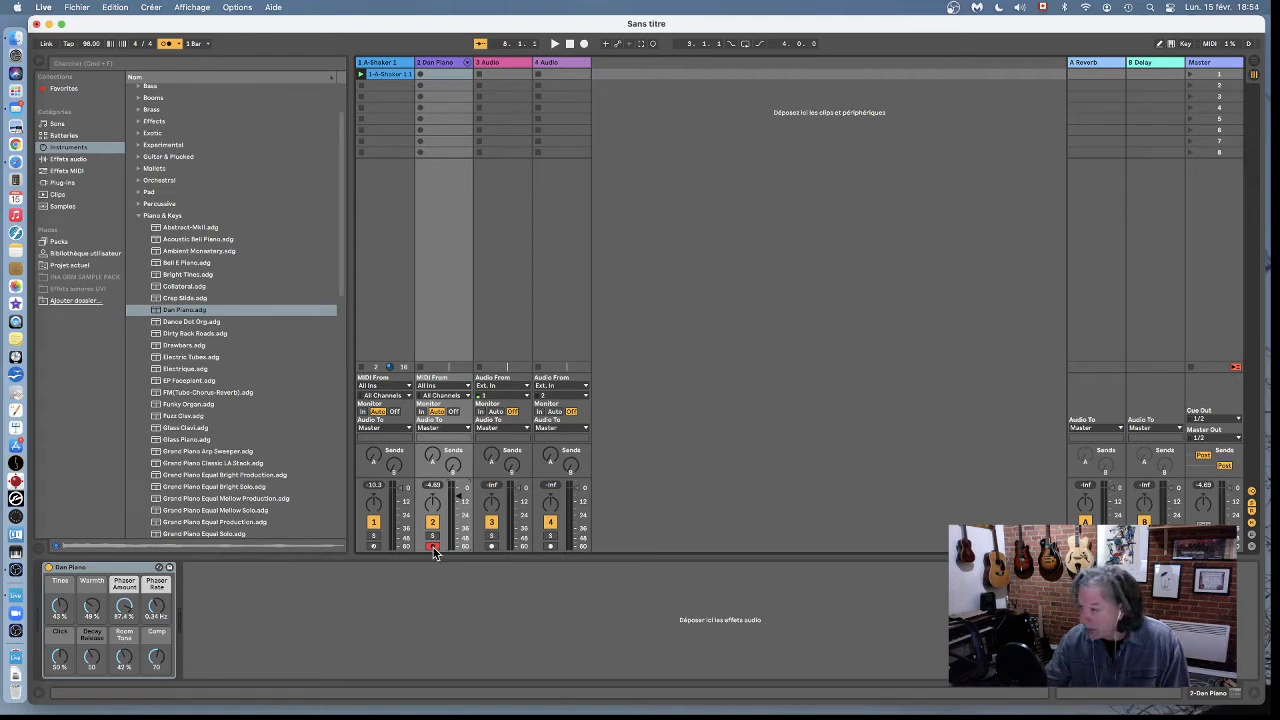
click(421, 75)
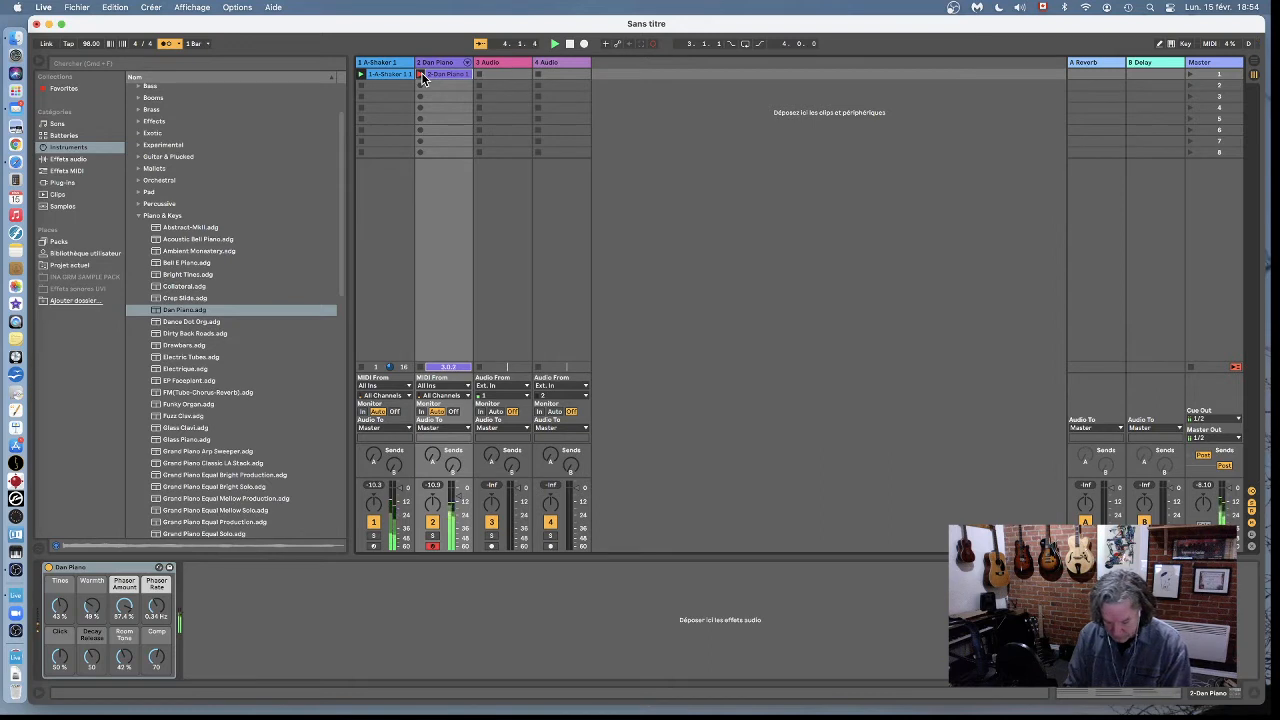
click(422, 80)
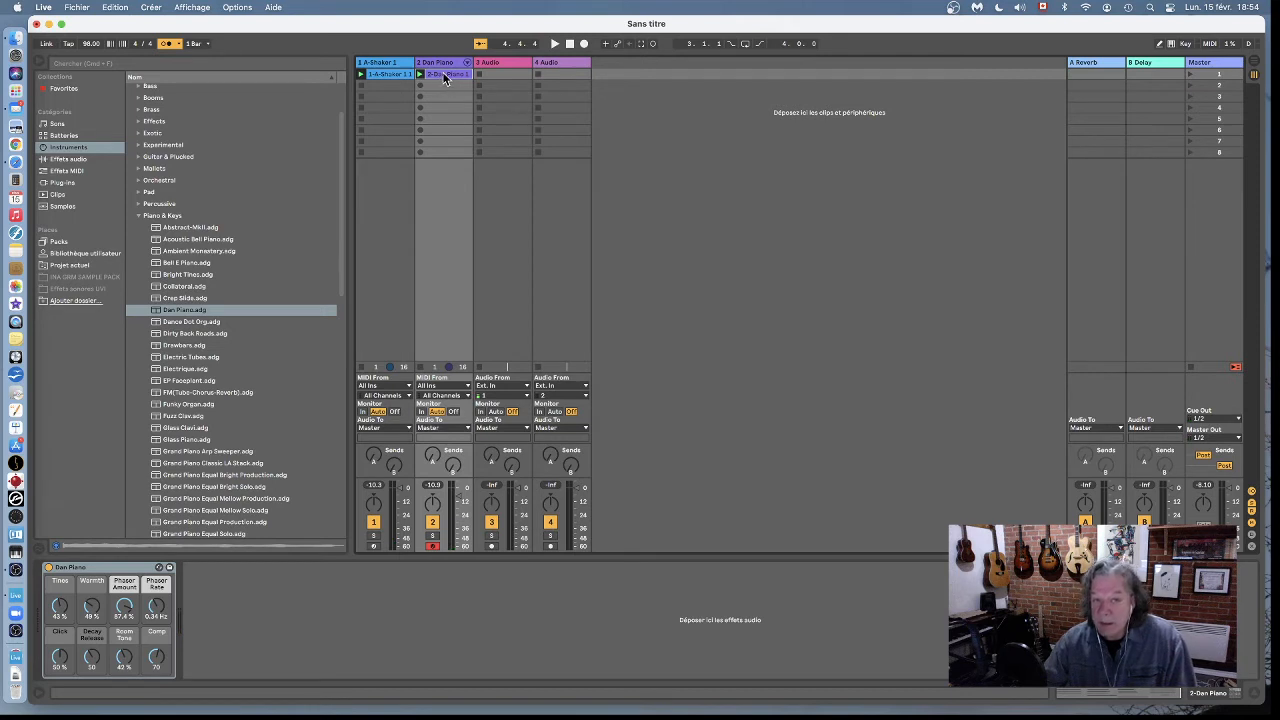
Open the notes of the recorded Dan Piano clip.
click(451, 88)
click(439, 76)
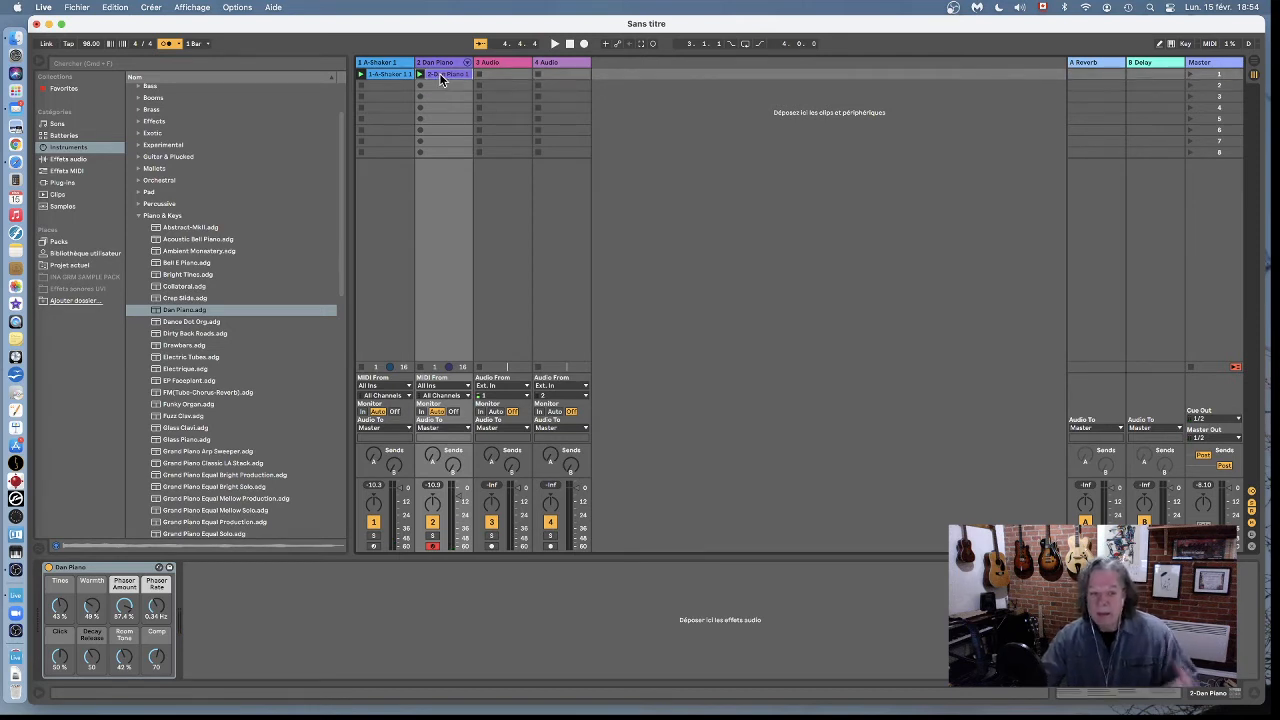
double_click(440, 78)
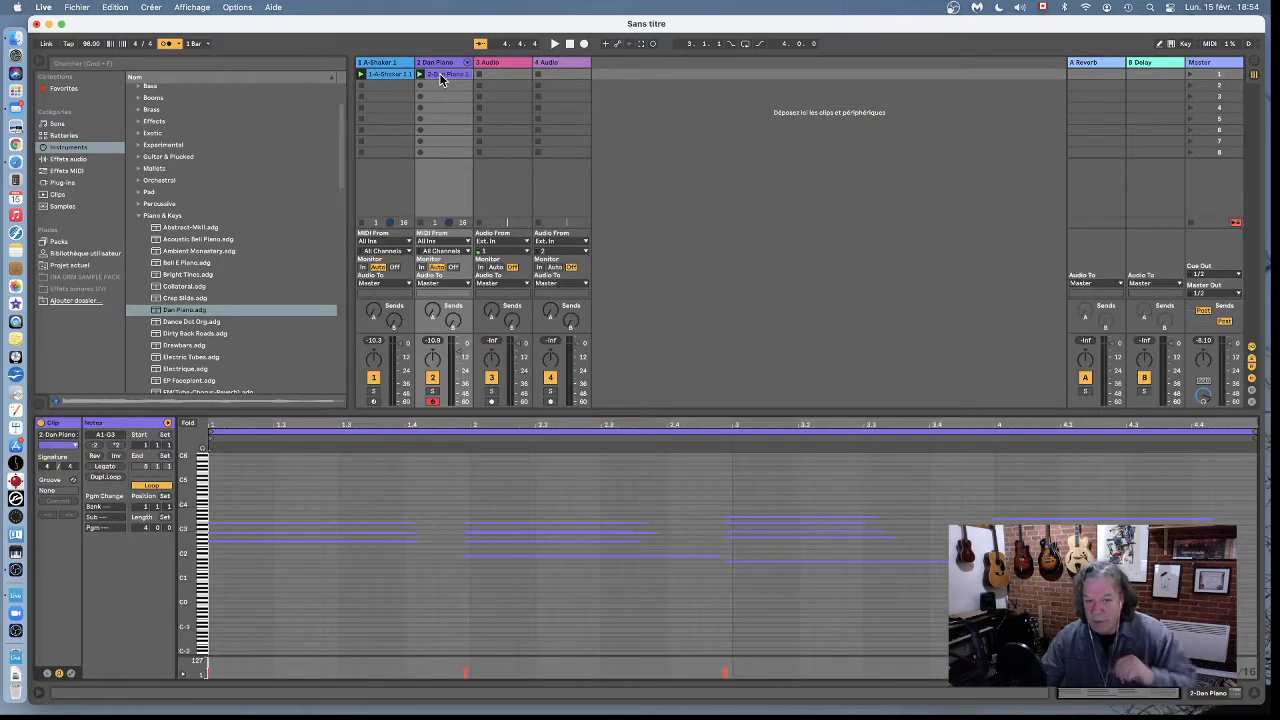
Quantize all the chord notes in the Dan Piano clip and play the clip back.
click(473, 465)
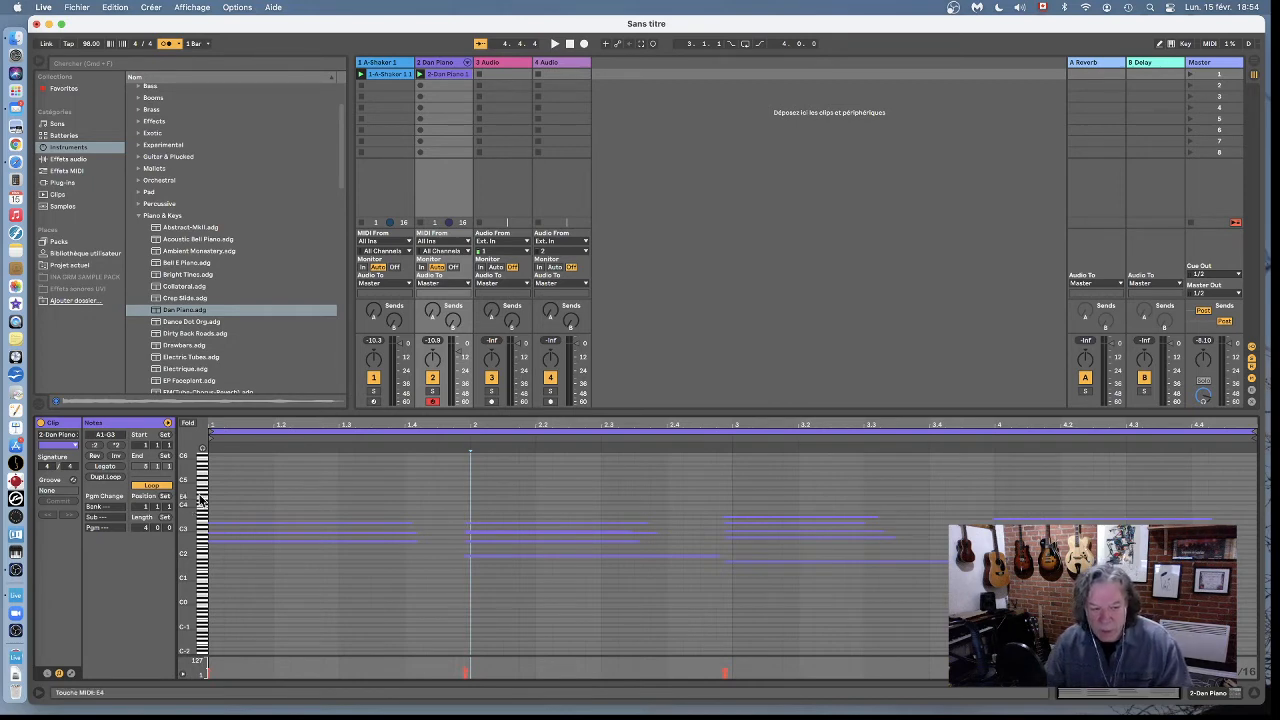
drag(184, 513, 234, 513)
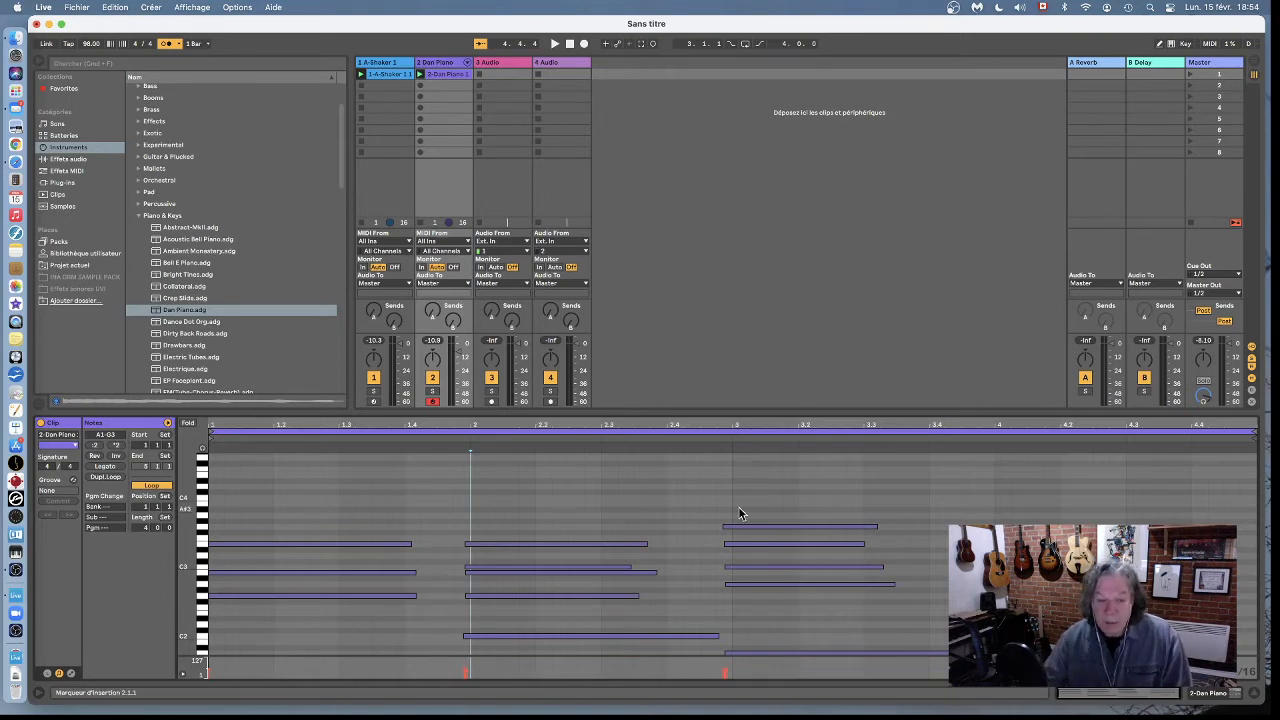
click(567, 494)
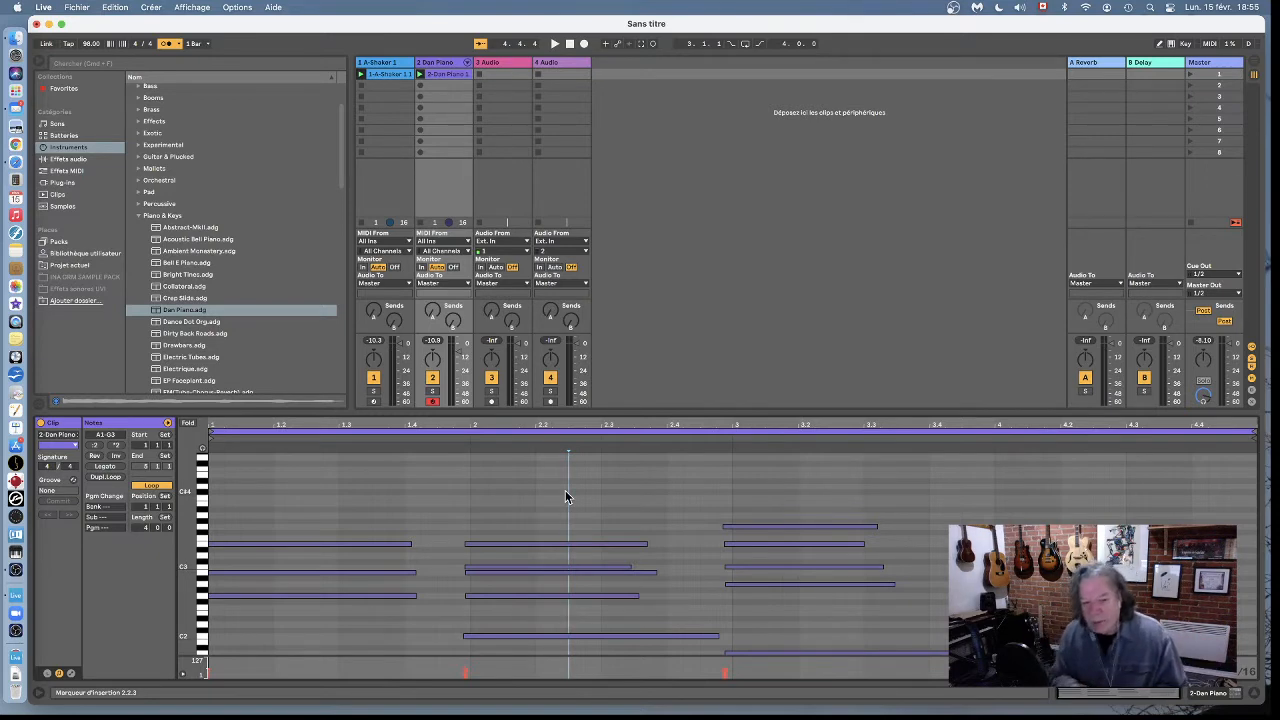
scroll(654, 537, down, 2)
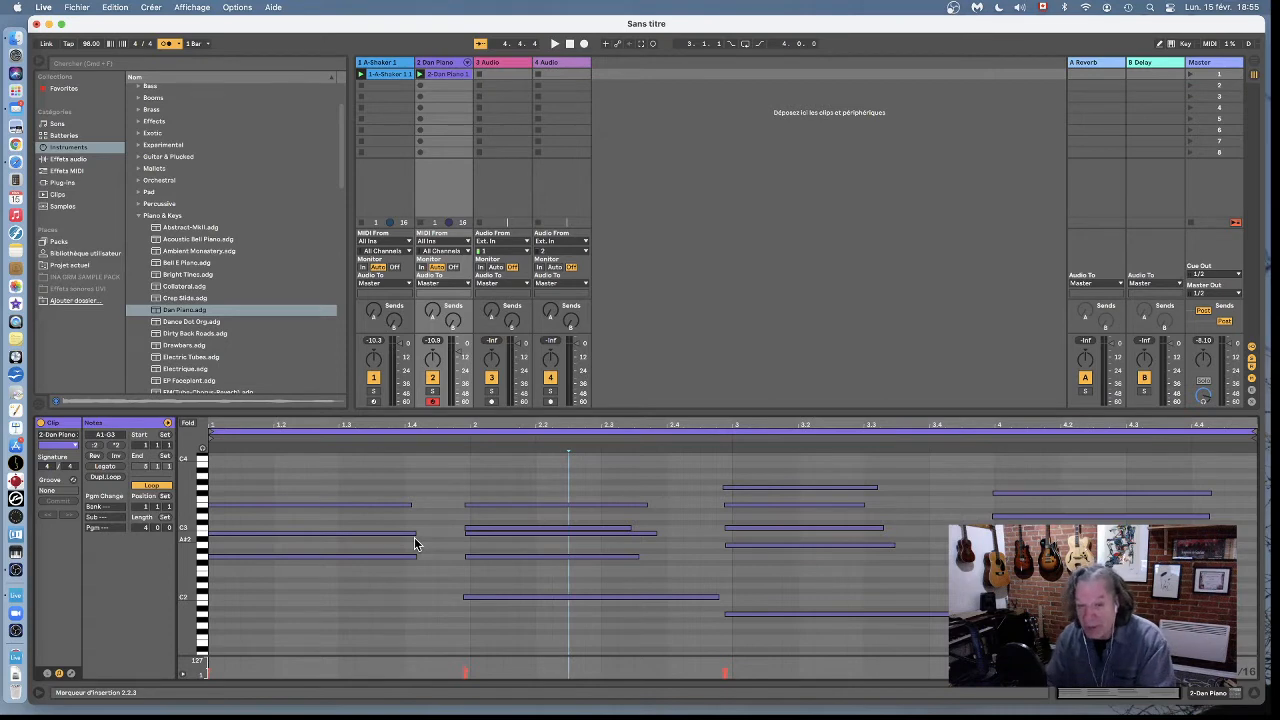
key(super+a)
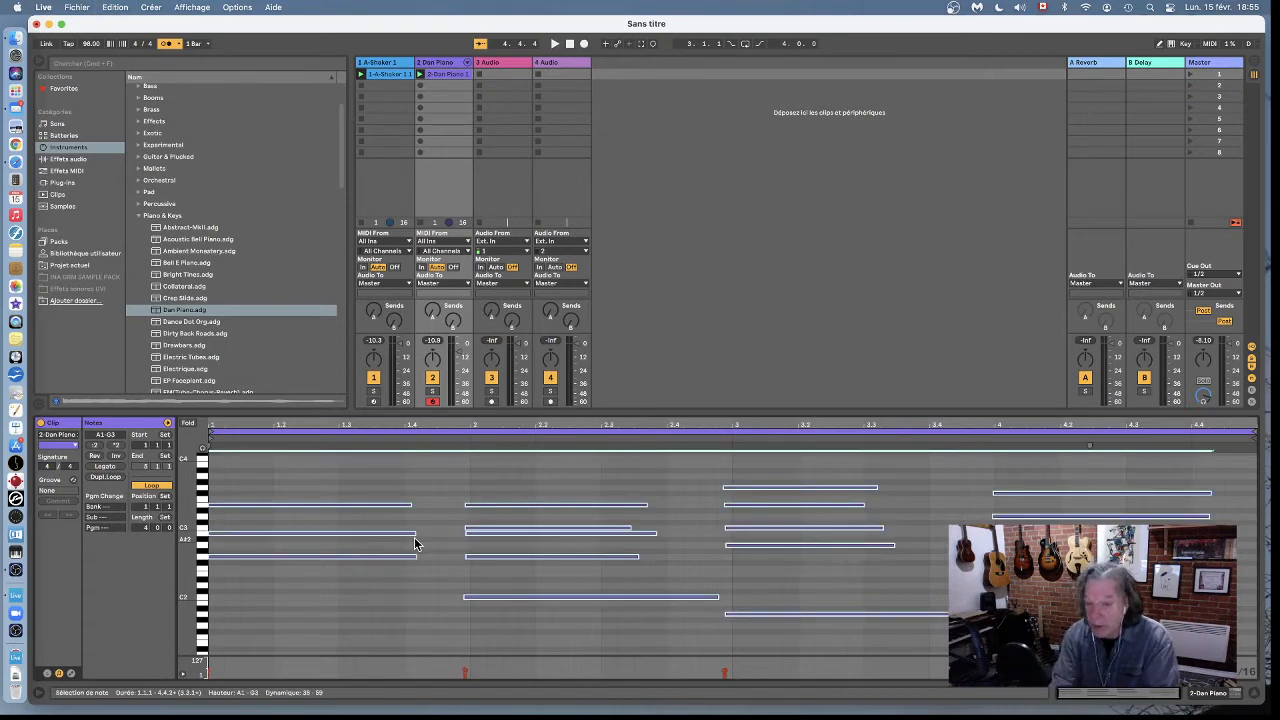
key(super+u)
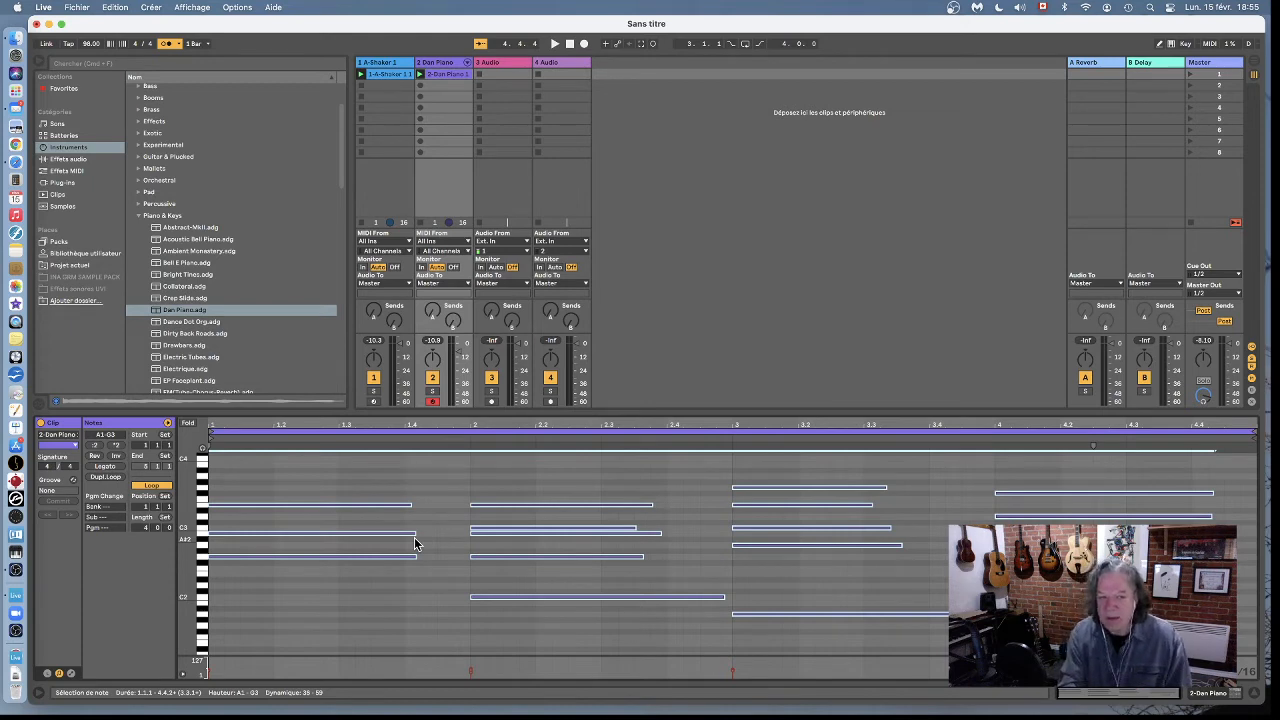
key(space)
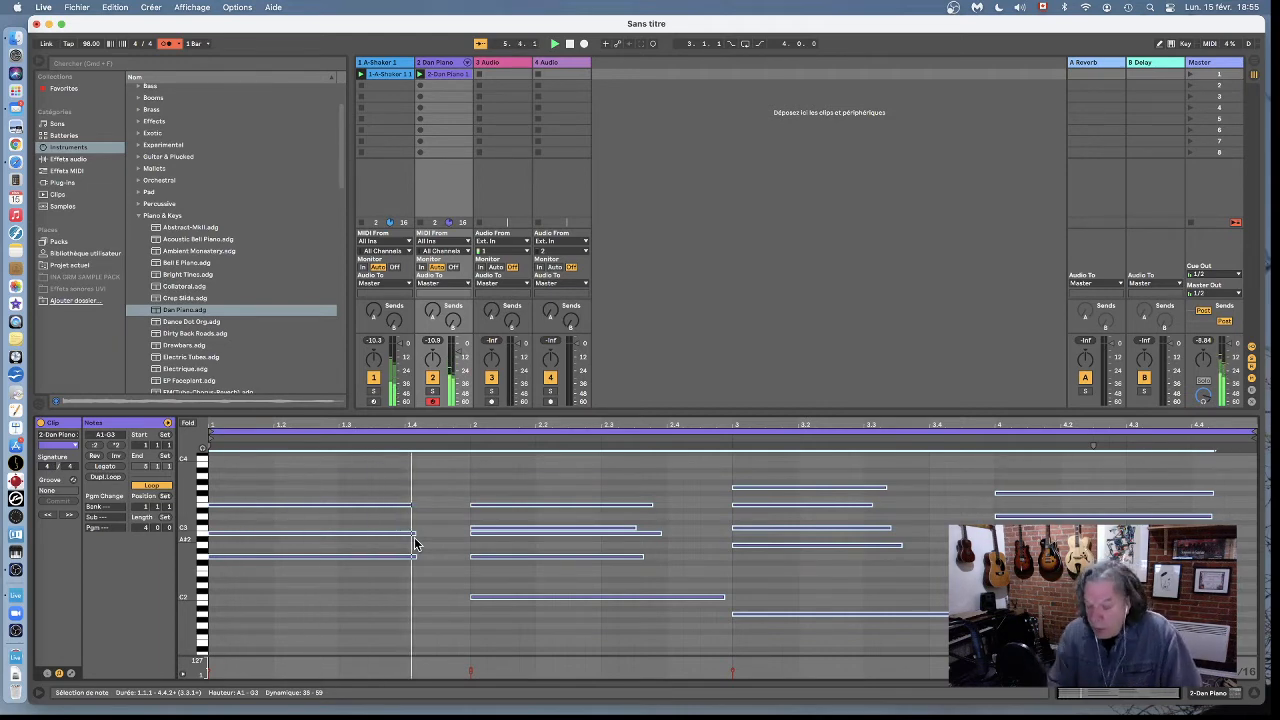
key(space)
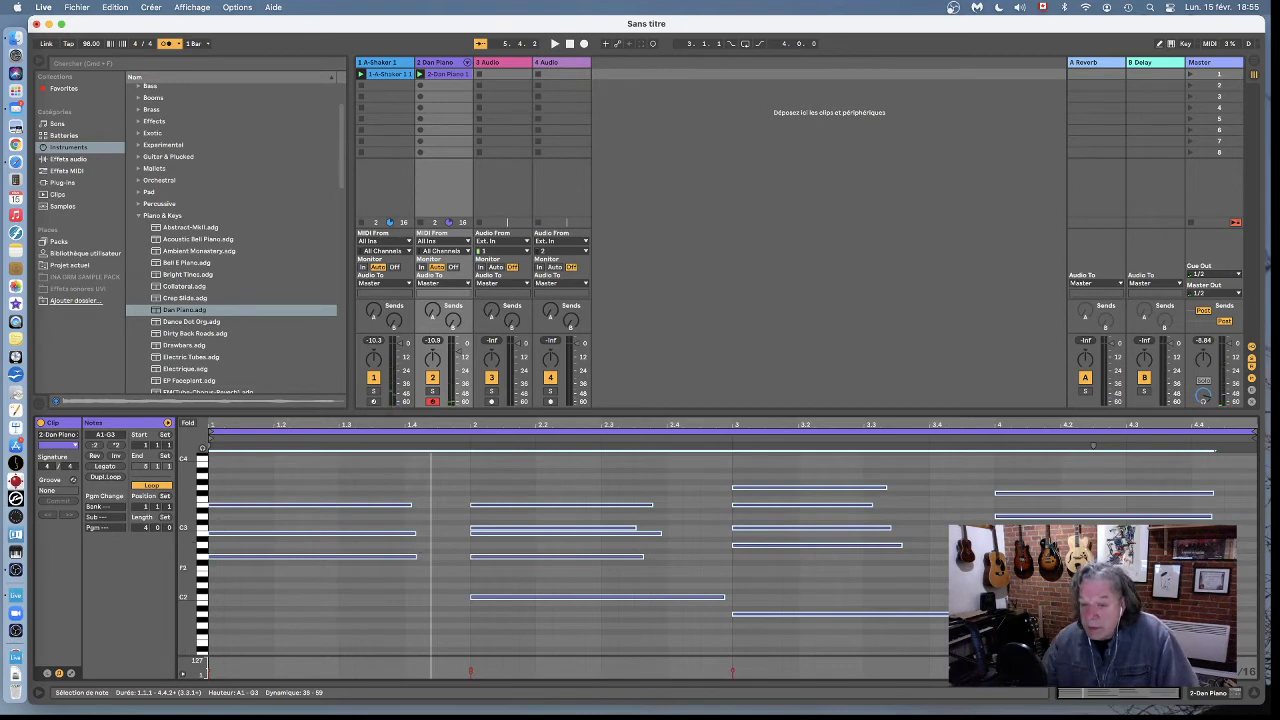
Lengthen the upper notes of the chords in bars 4, 3 and 2 of the piano clip and play the result.
click(962, 452)
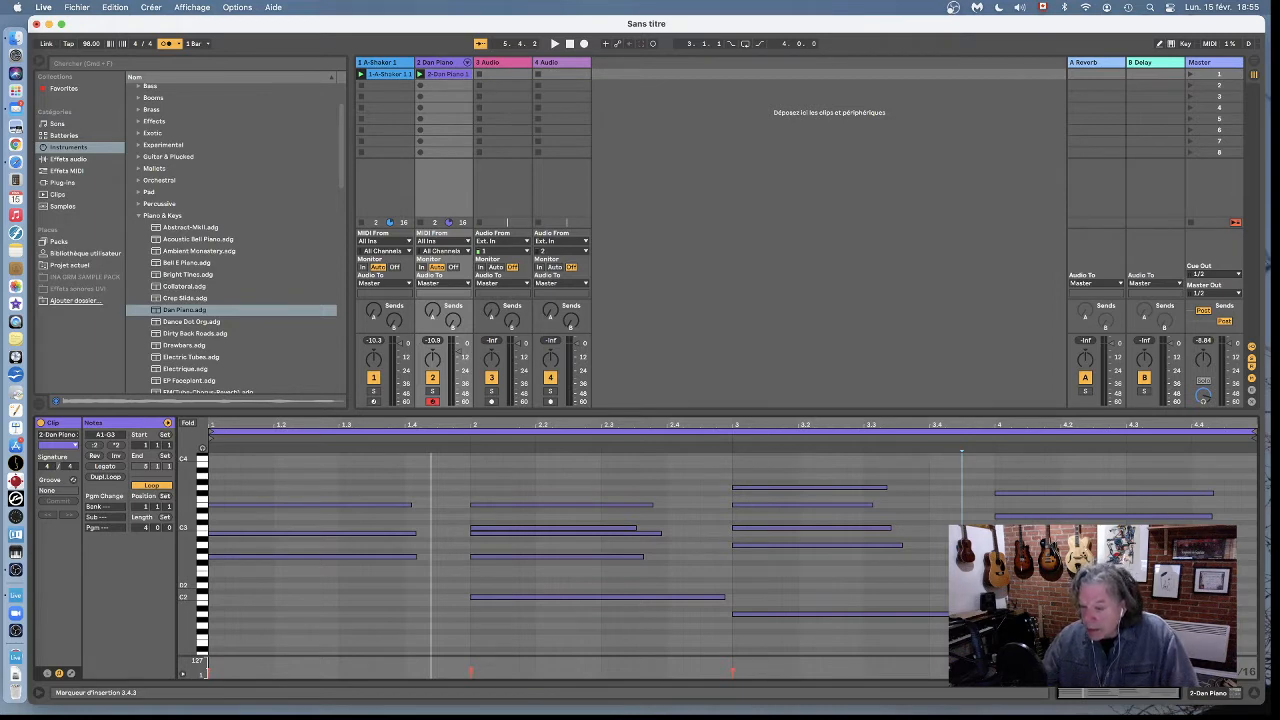
mouse_move(1092, 452)
mouse_down()
mouse_move(1258, 452)
mouse_move(990, 528)
mouse_up()
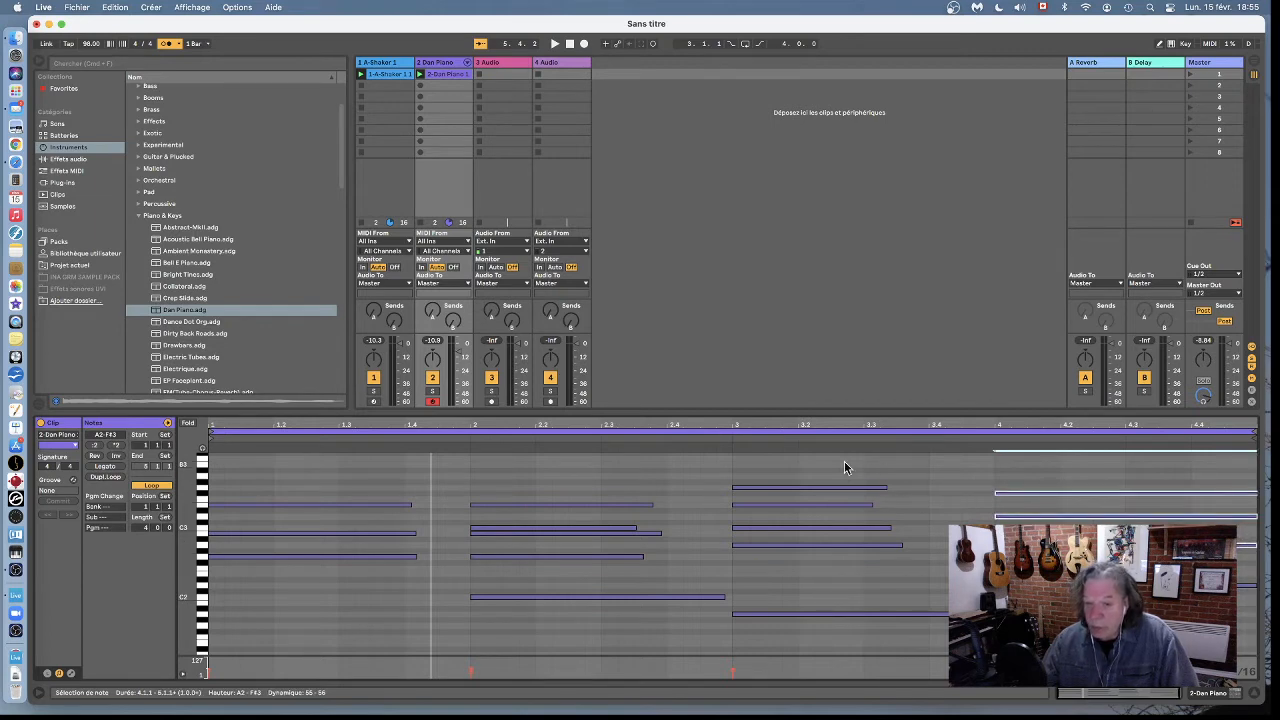
drag(843, 466, 984, 547)
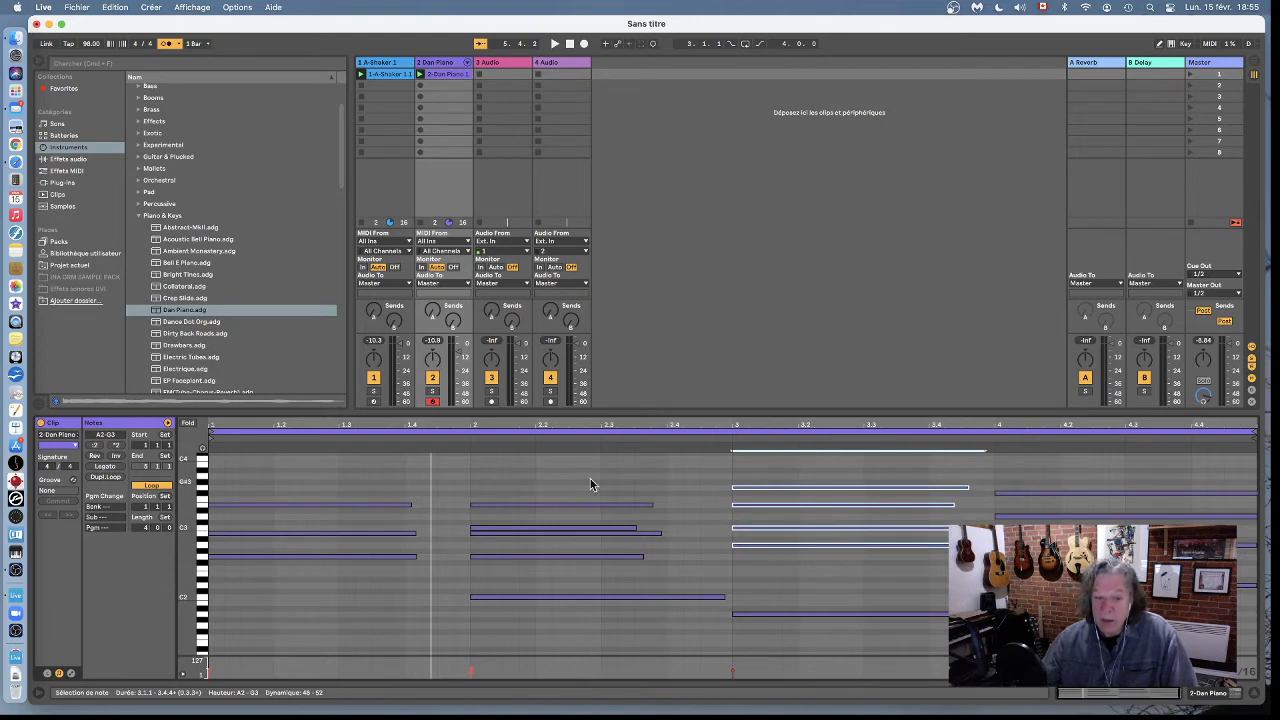
drag(590, 479, 697, 558)
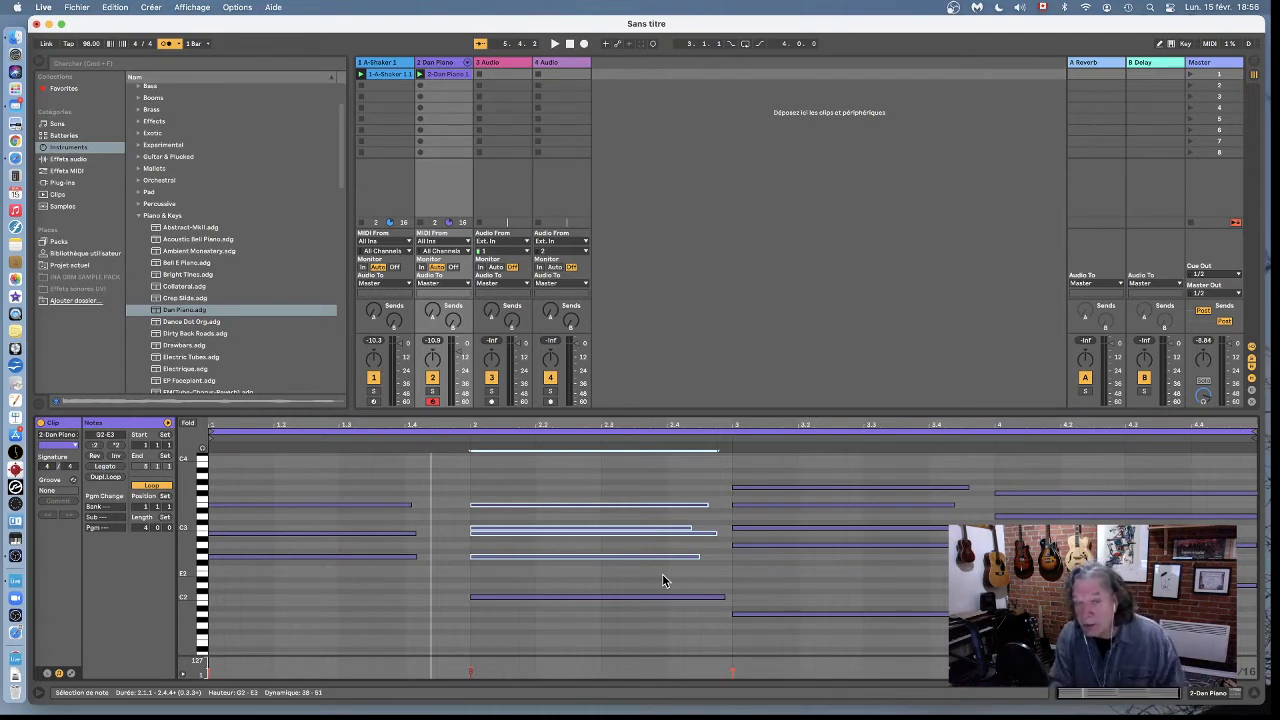
key(space)
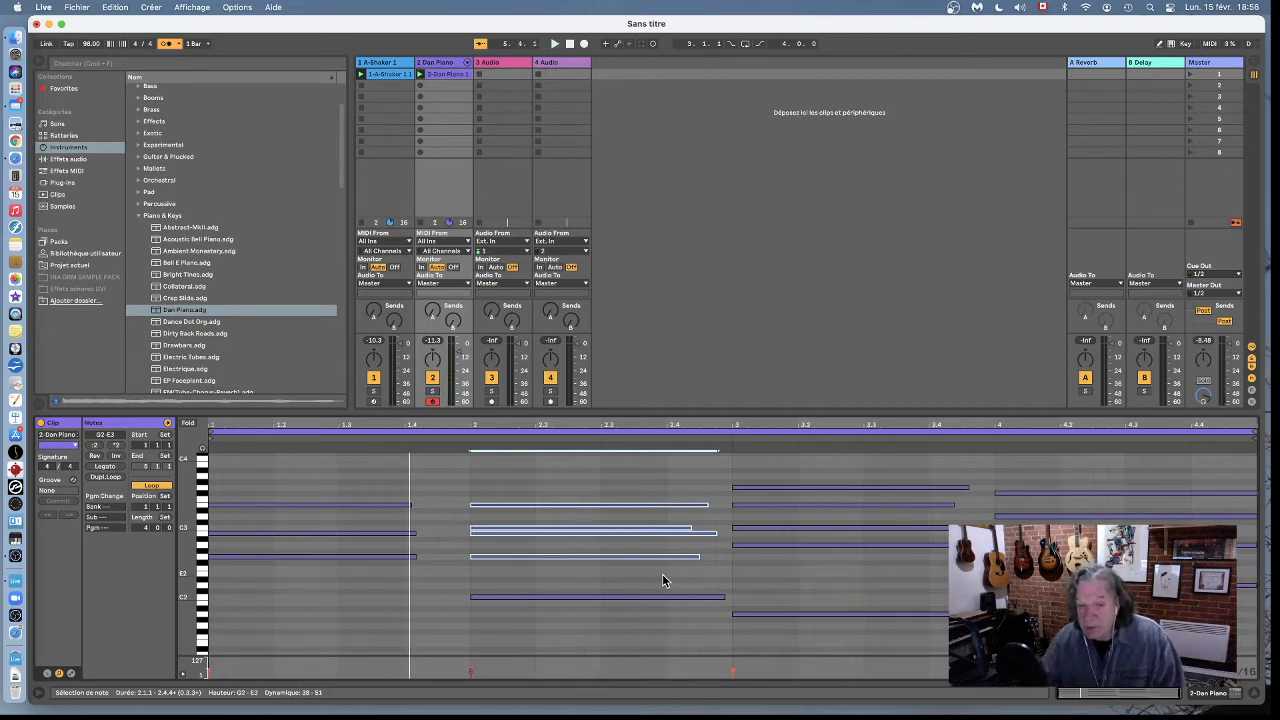
Overdub a bass line below the chords in the Dan Piano clip and quantize all of its notes.
click(529, 474)
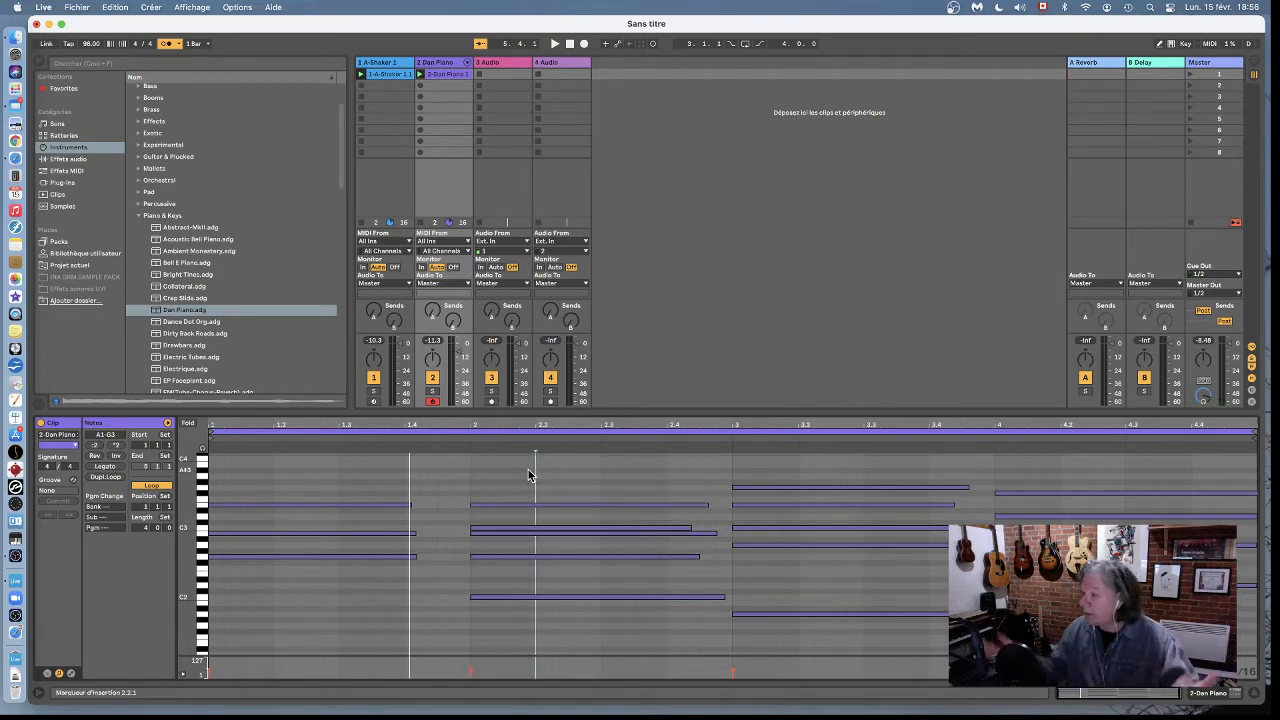
click(654, 45)
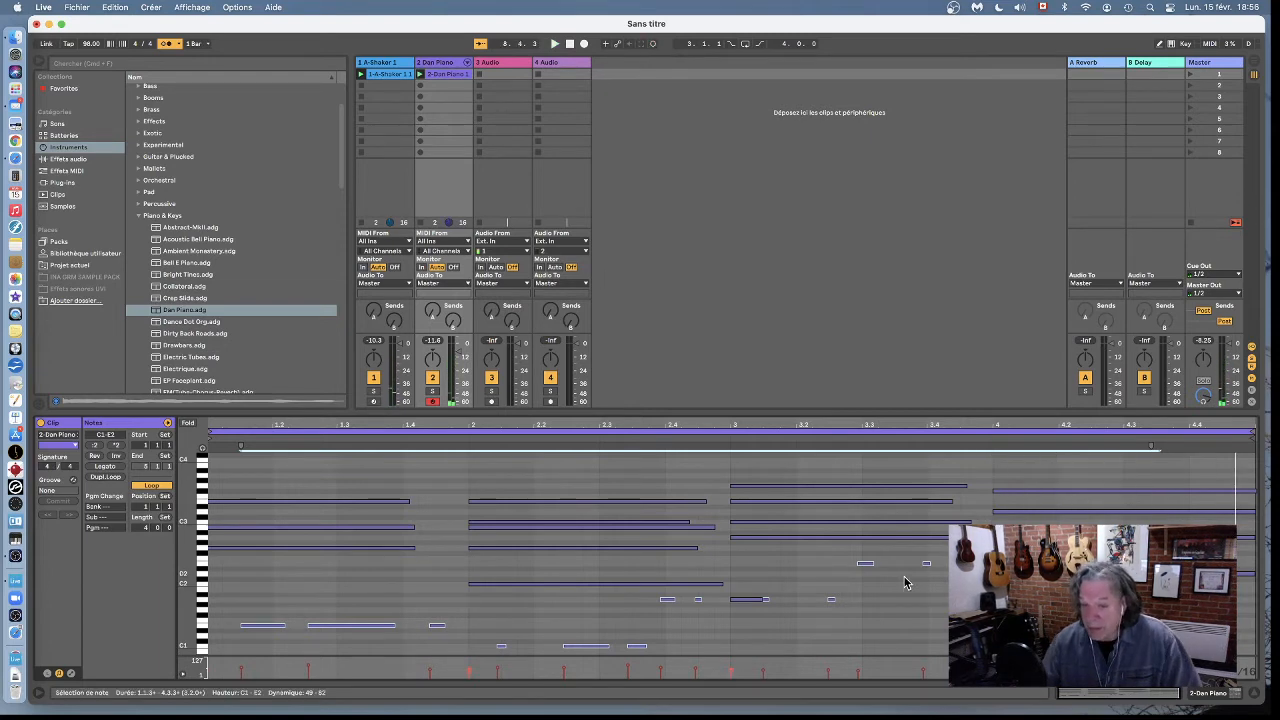
click(914, 600)
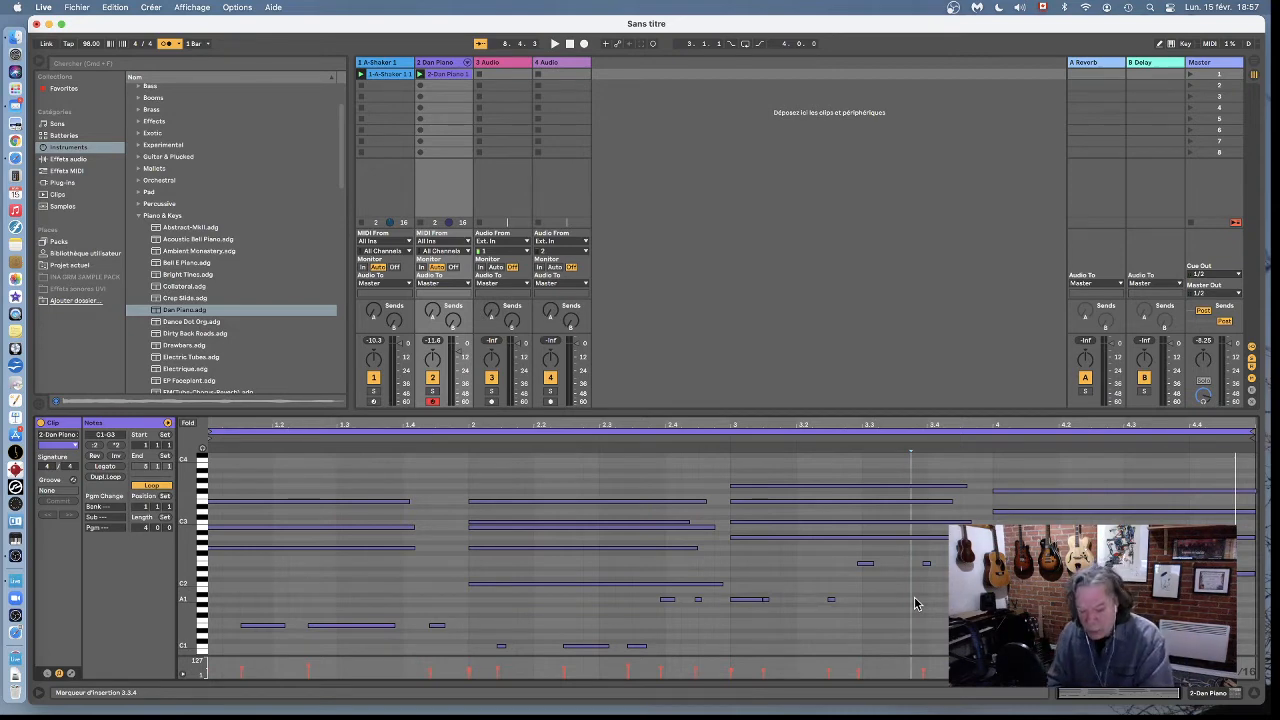
key(super+a)
key(super+u)
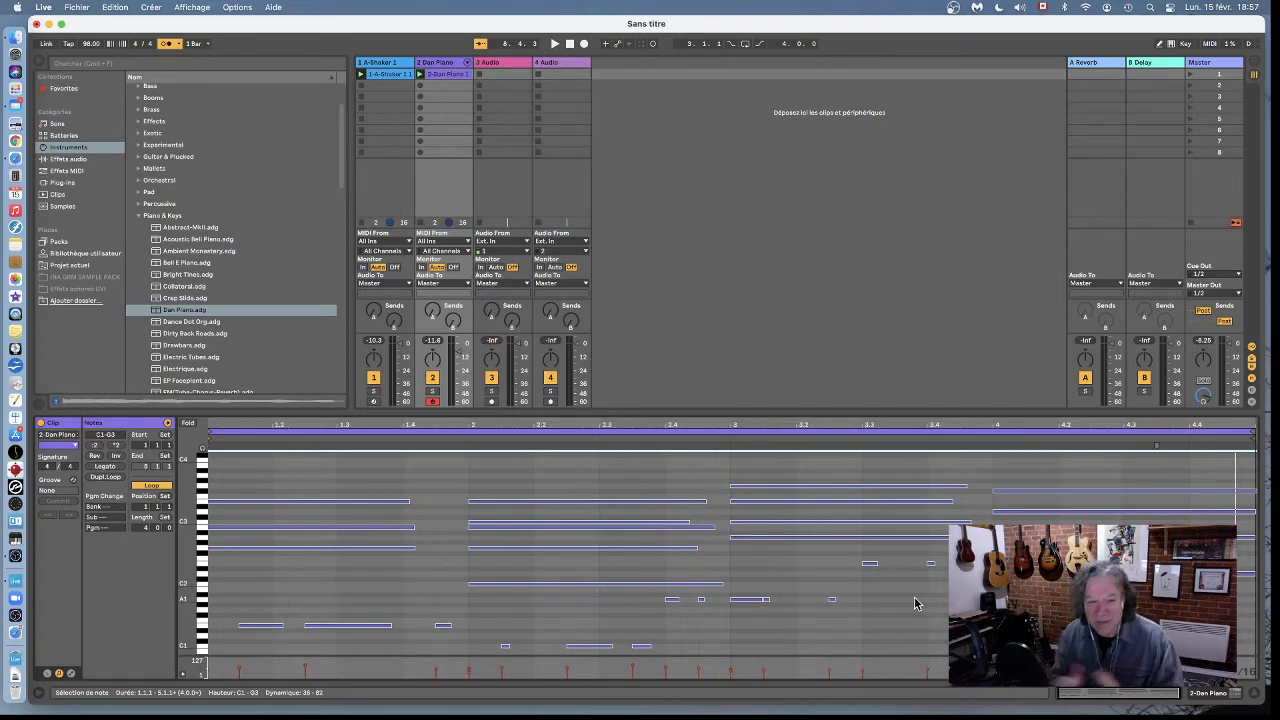
click(429, 477)
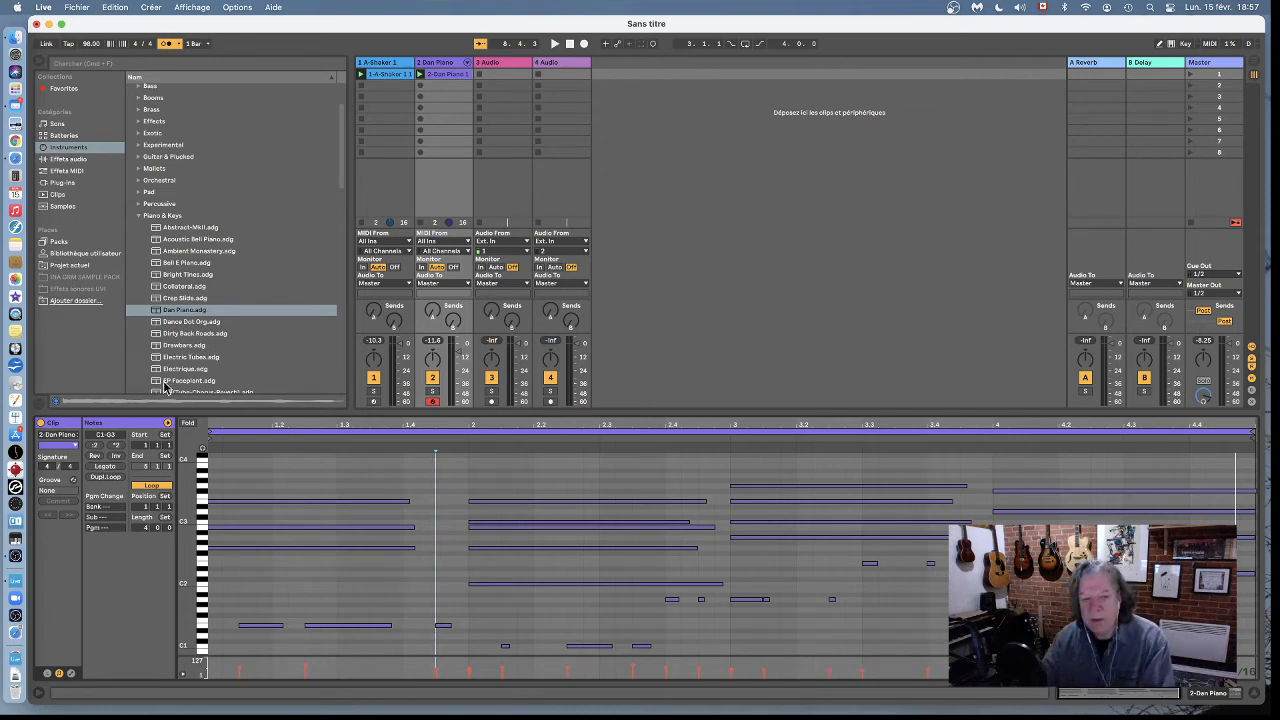
Solo the A-Shaker 1 track and start playback.
click(373, 391)
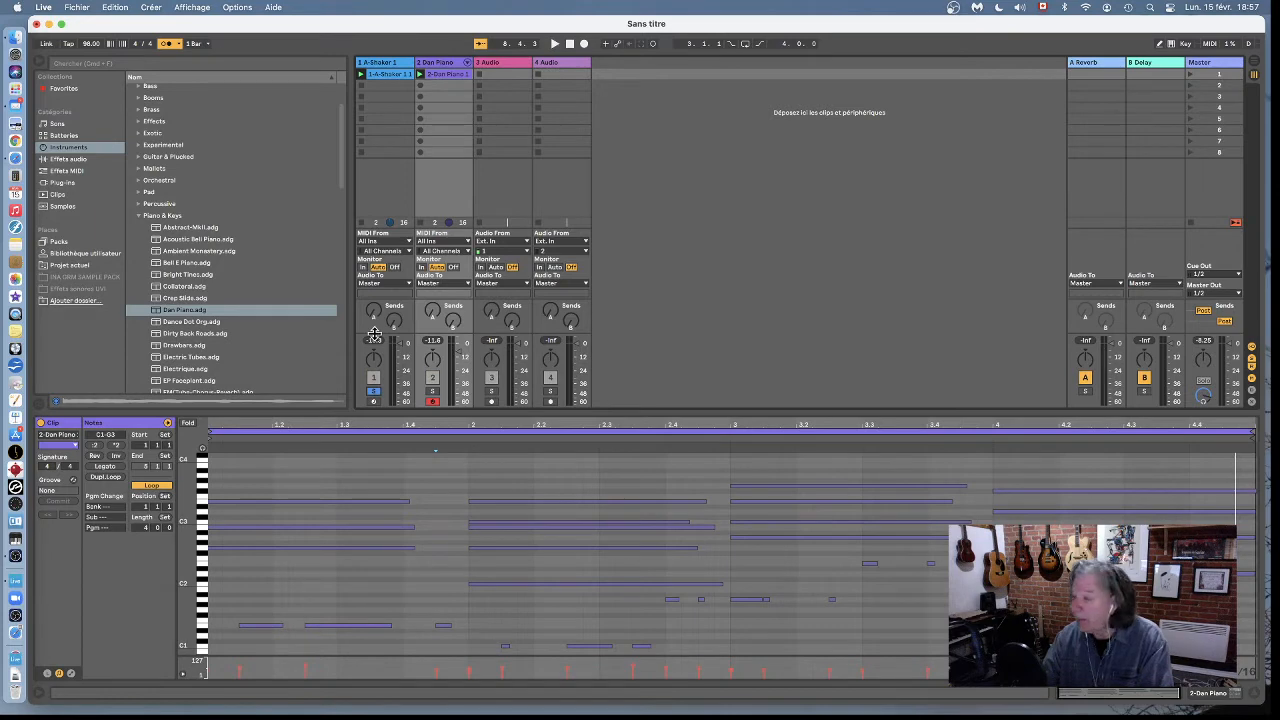
key(space)
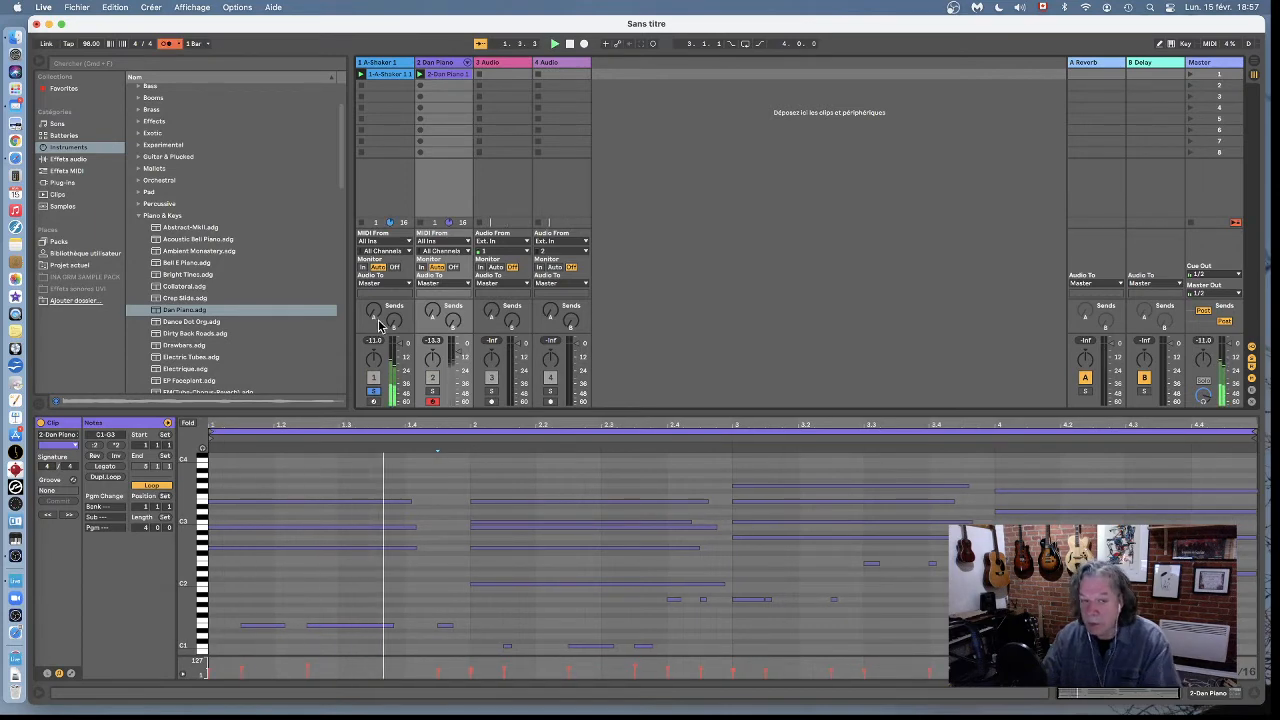
Raise the A-Shaker 1 track's reverb send to about -10.2 dB and its delay send to about -6.7 dB, with all tracks playing unsoloed.
click(384, 328)
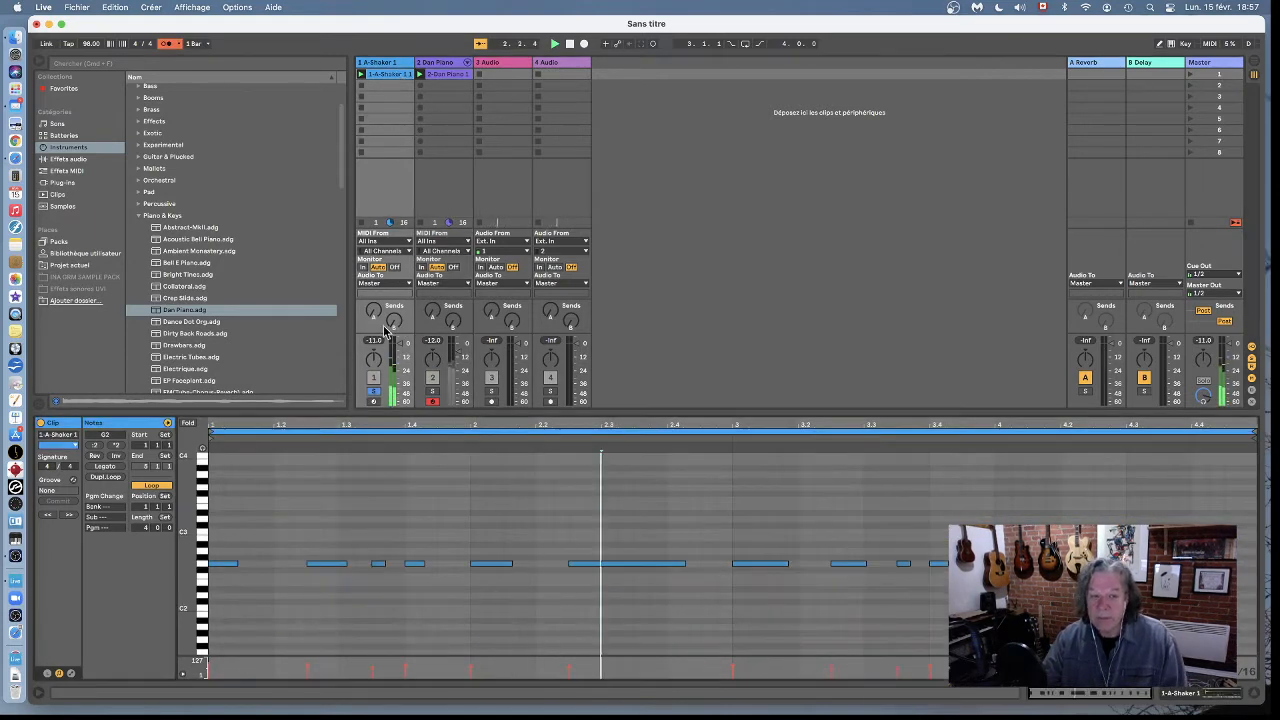
drag(373, 312, 373, 290)
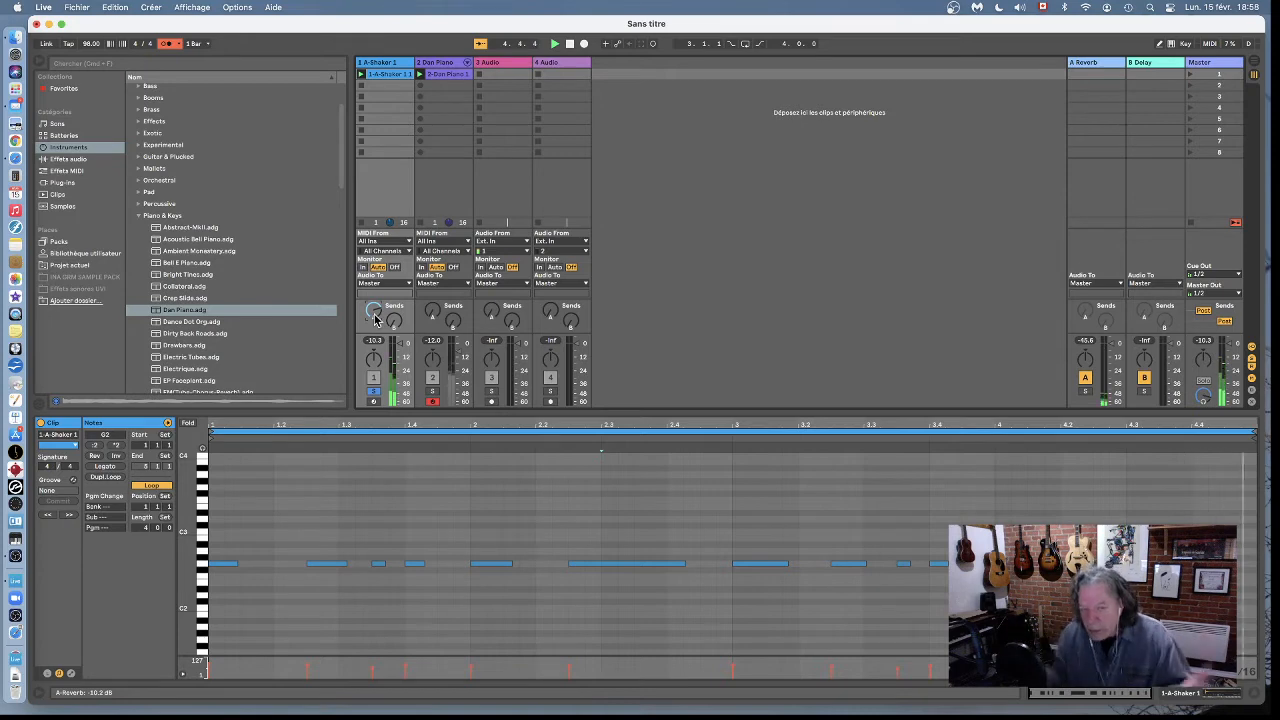
click(374, 378)
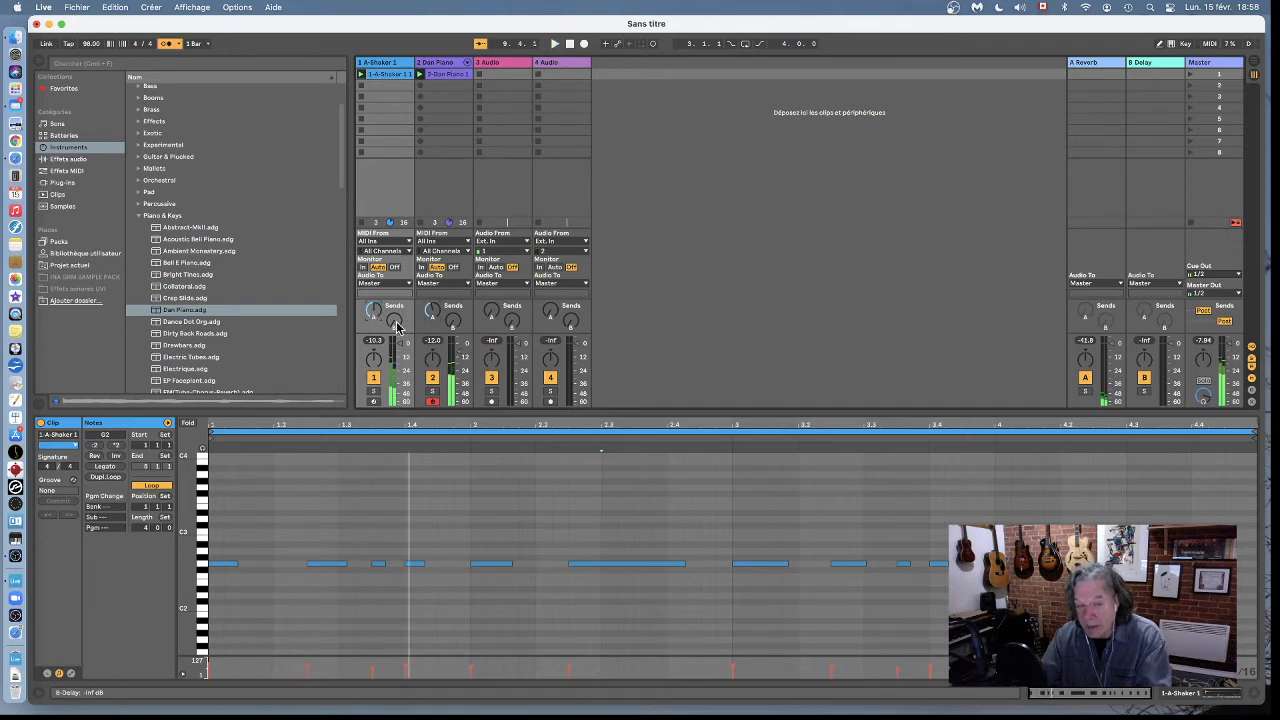
key(space)
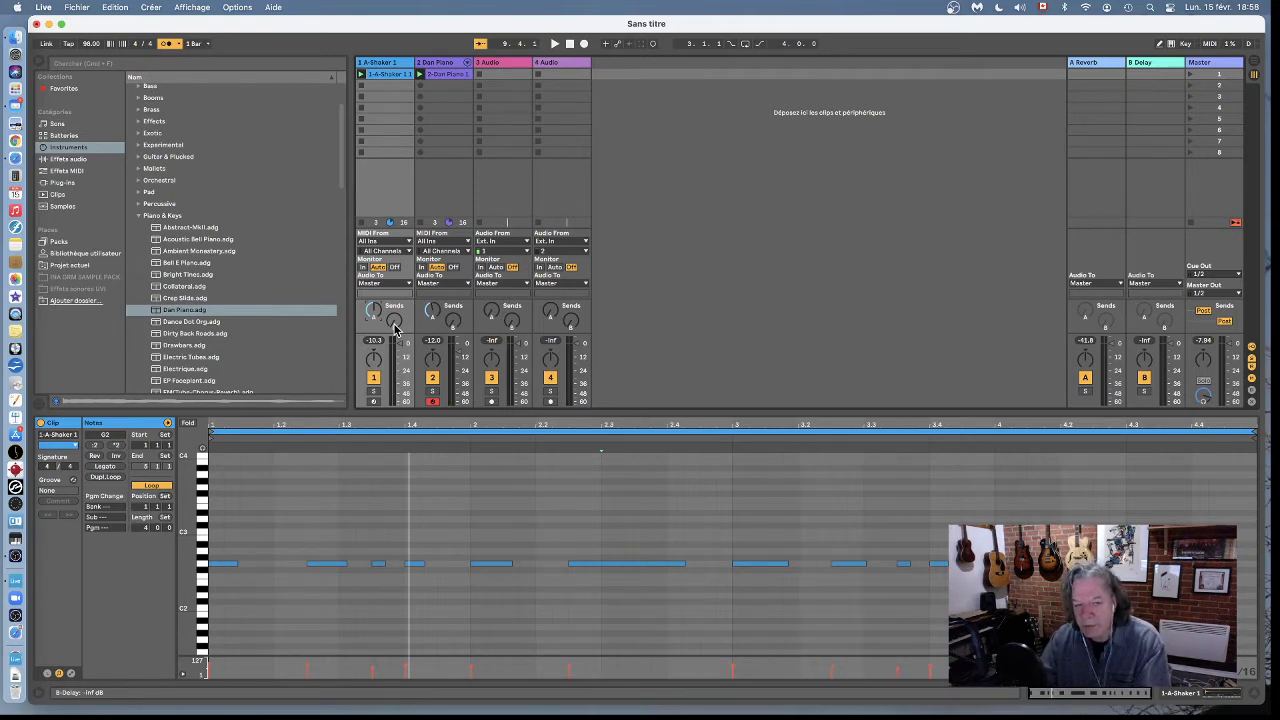
key(space)
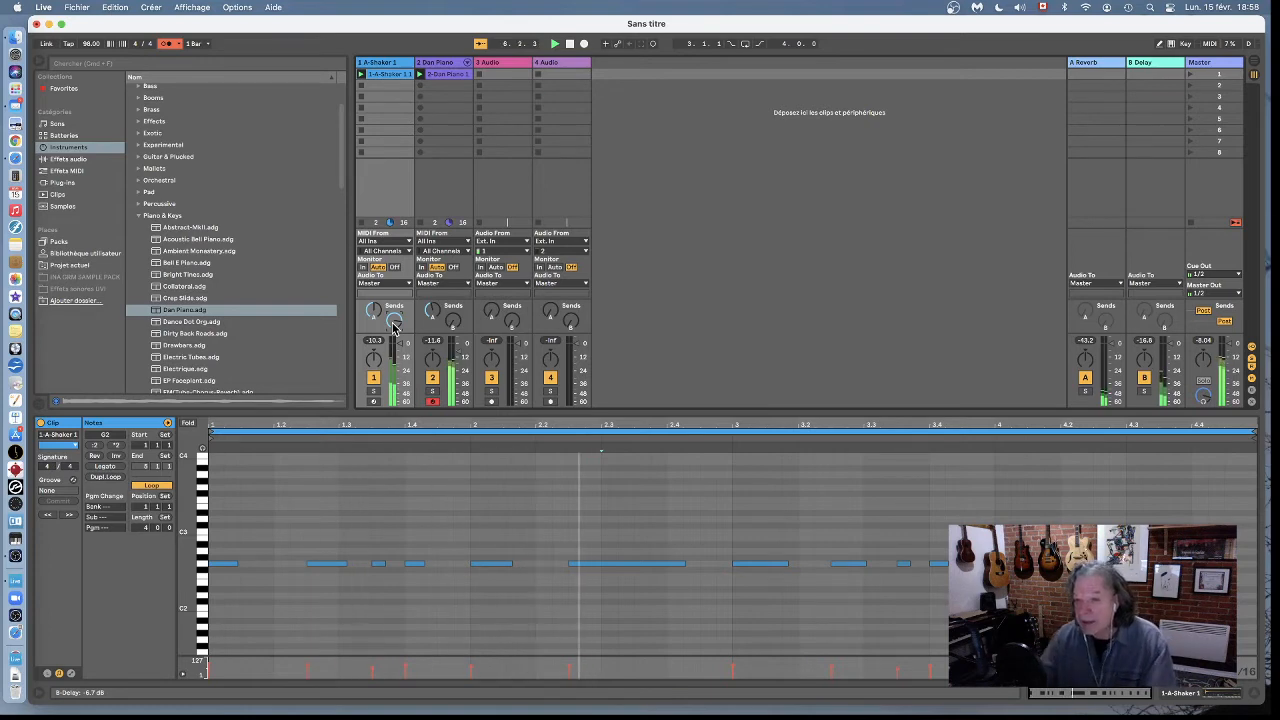
Show the Delay effect on the B Delay return track and set its right channel's synced delay time to 4.
click(1150, 66)
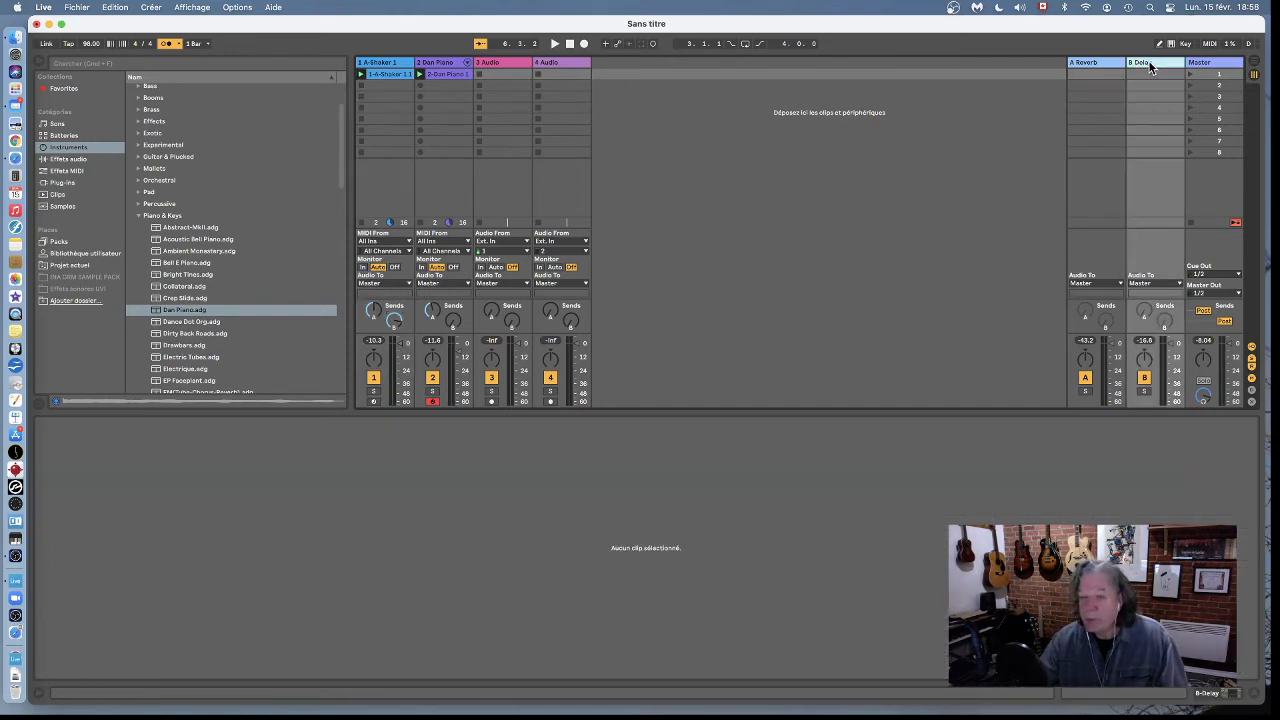
double_click(1150, 66)
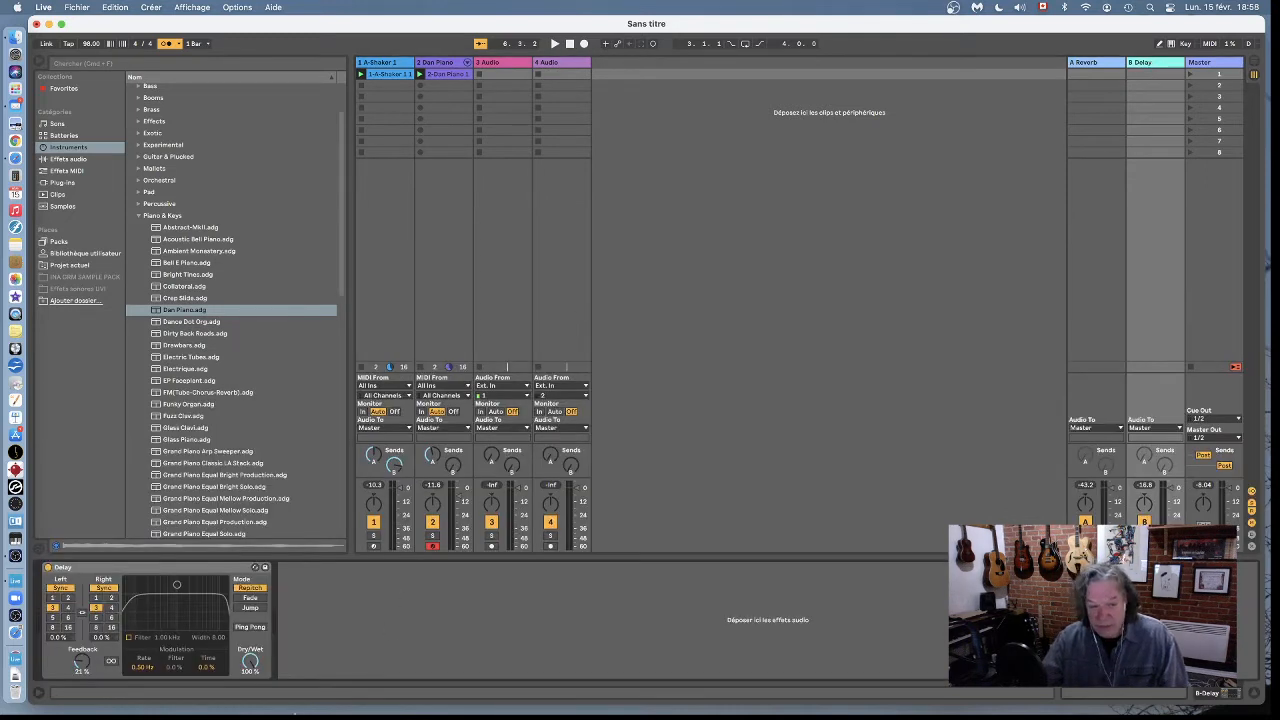
click(111, 609)
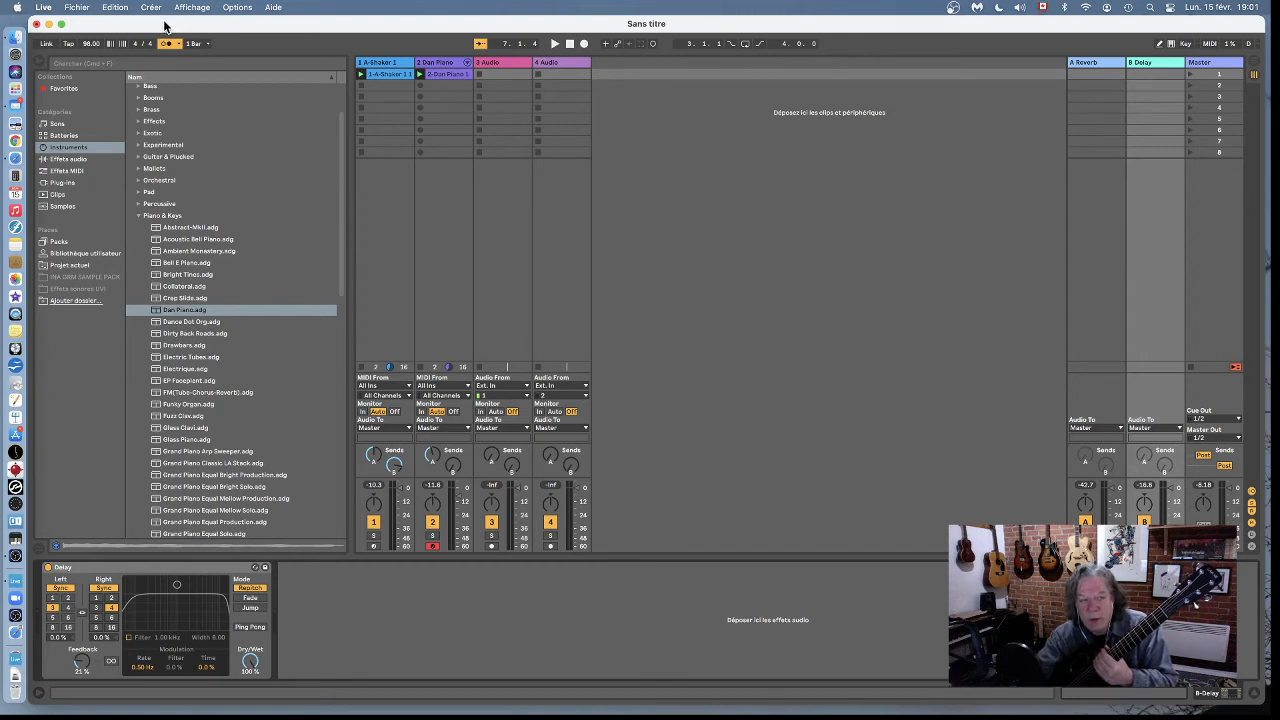
Review the MIDI port and audio device preferences, including the available sample rates and buffer sizes, and close the preferences.
click(41, 9)
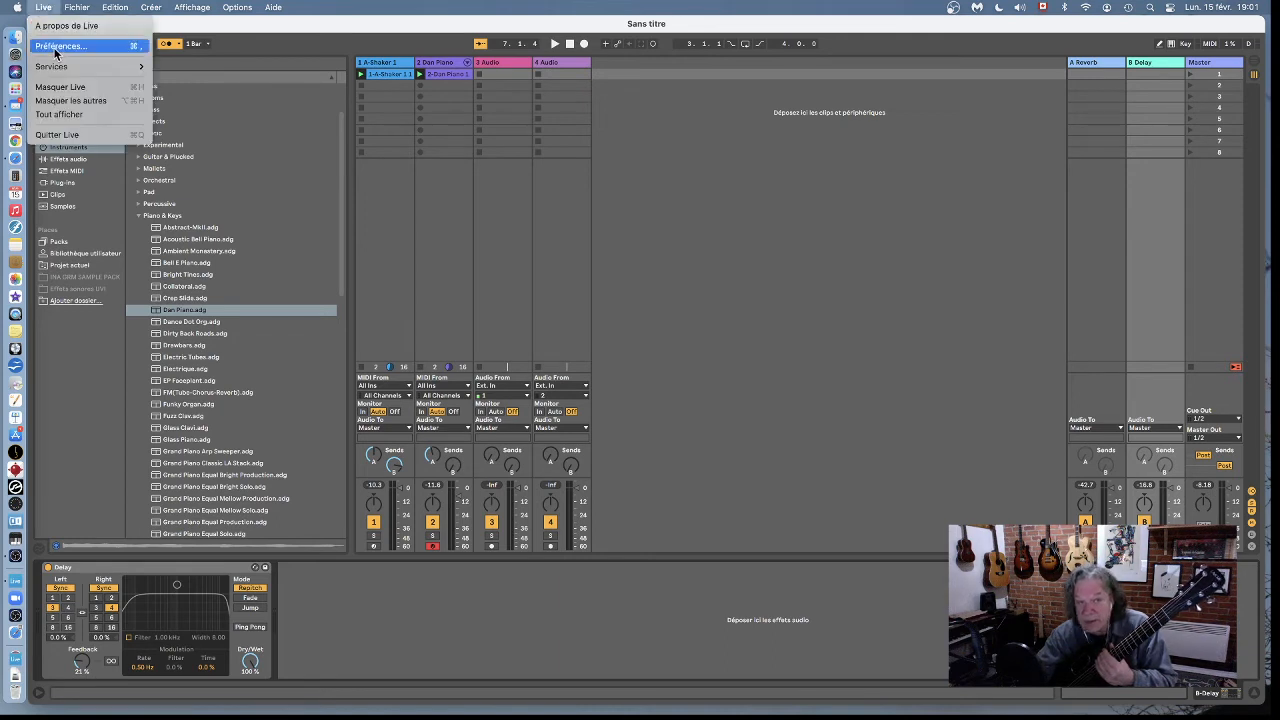
click(58, 47)
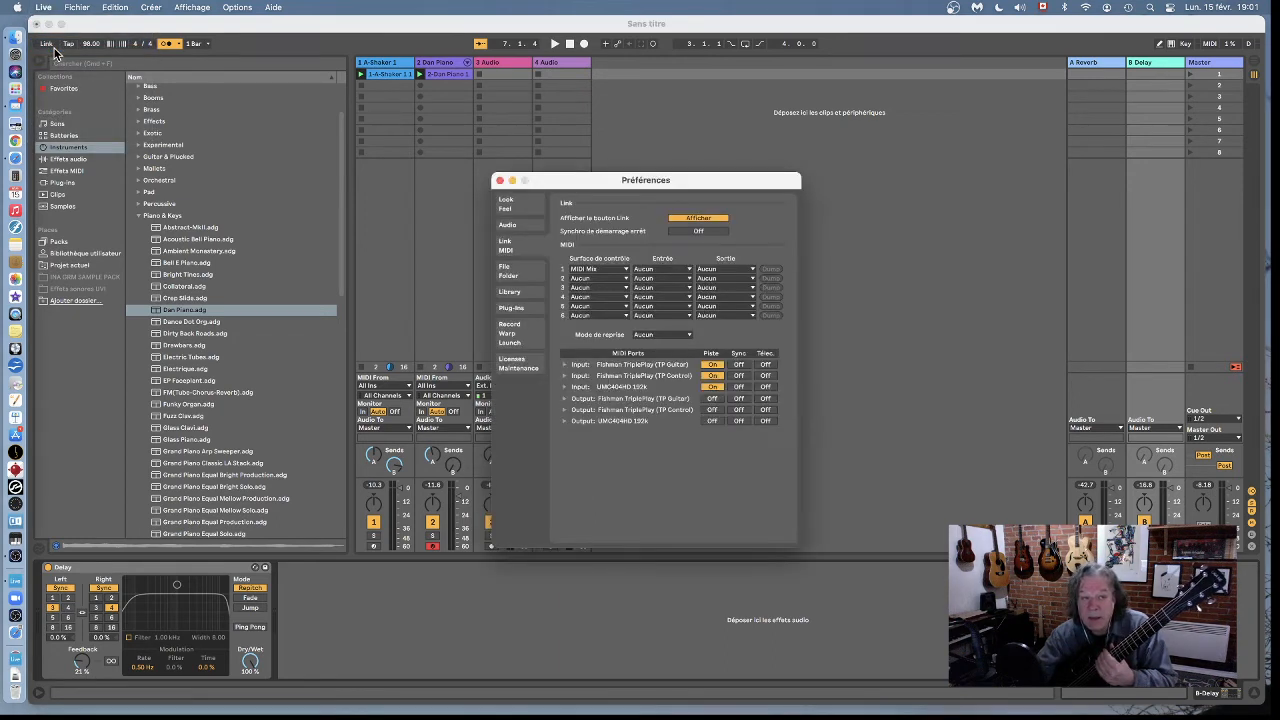
click(518, 229)
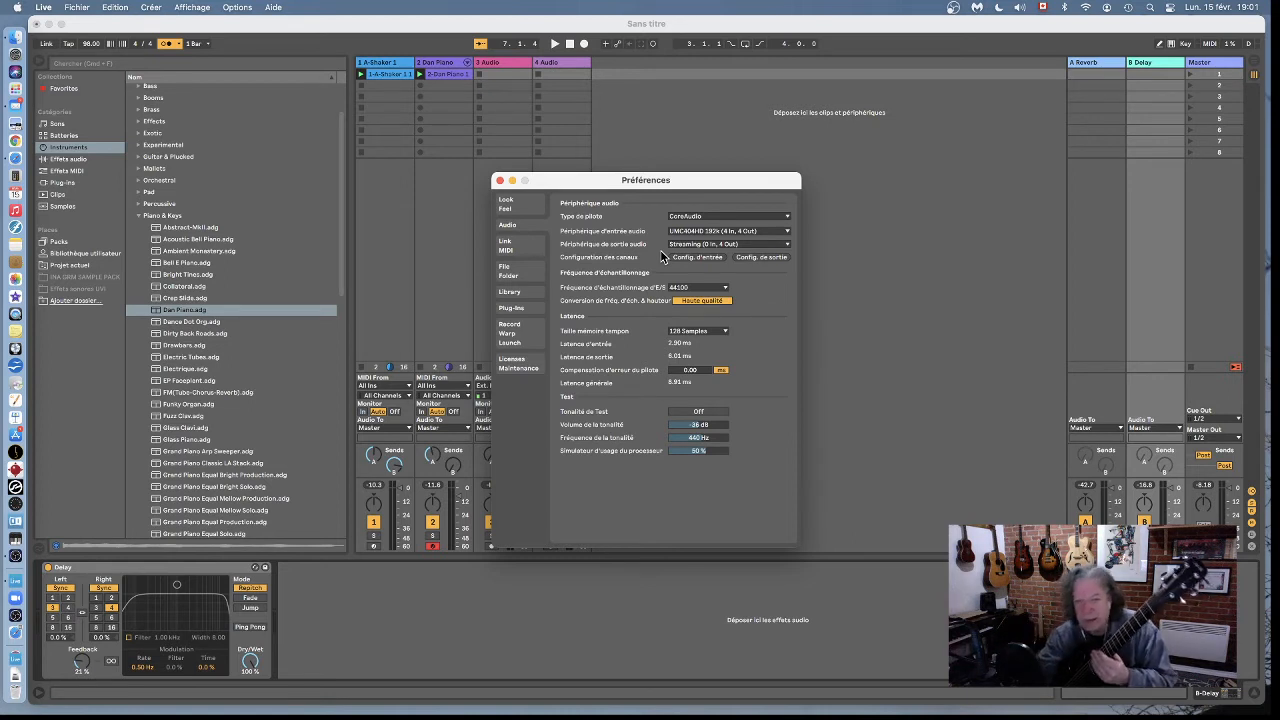
click(727, 290)
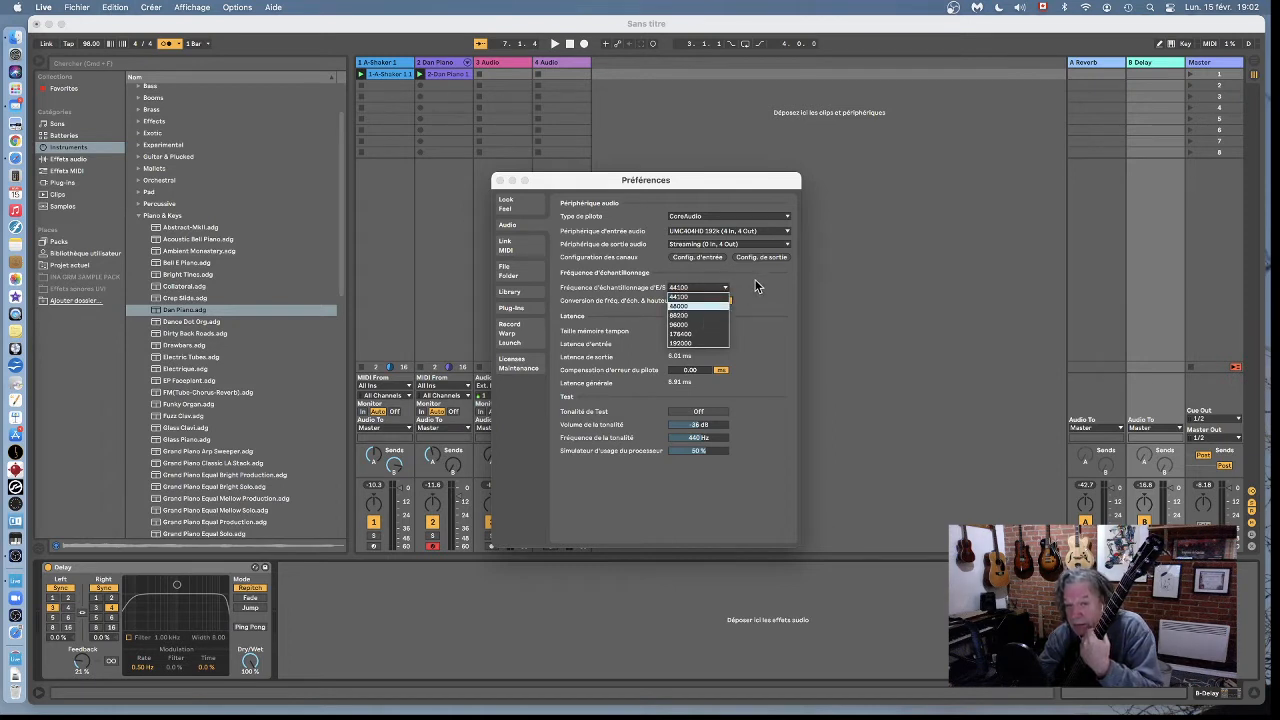
click(755, 287)
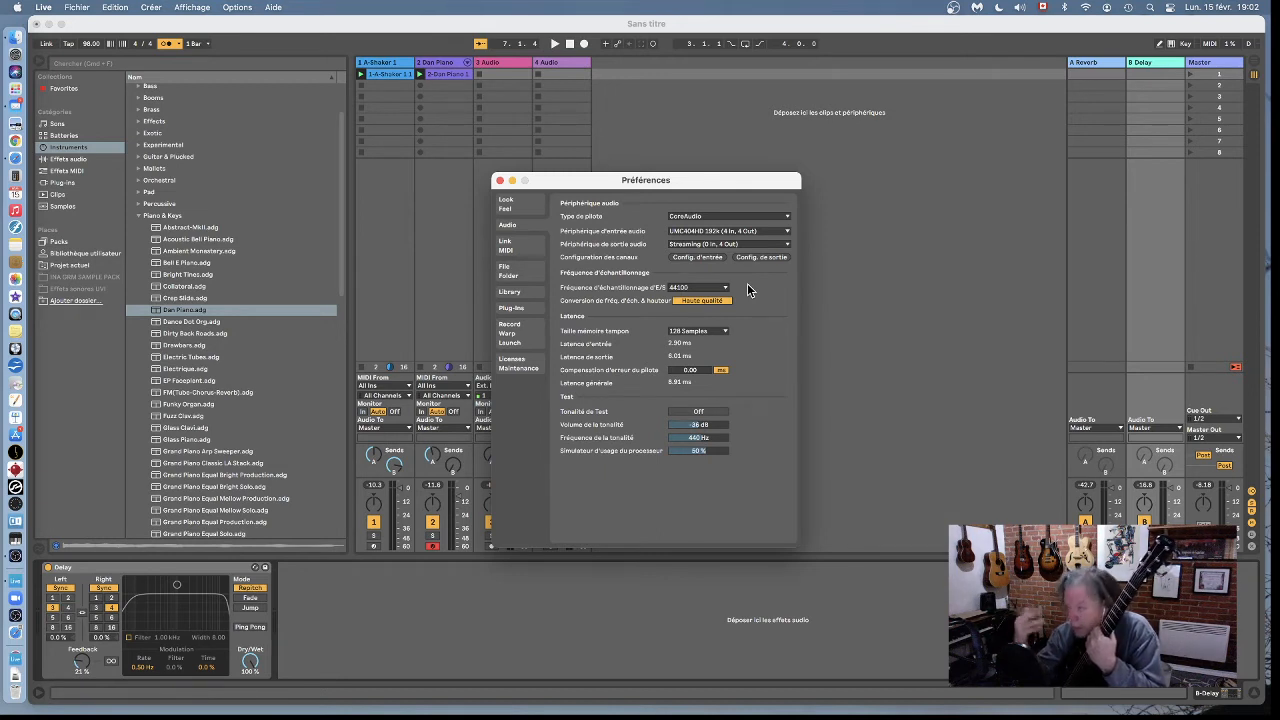
click(725, 332)
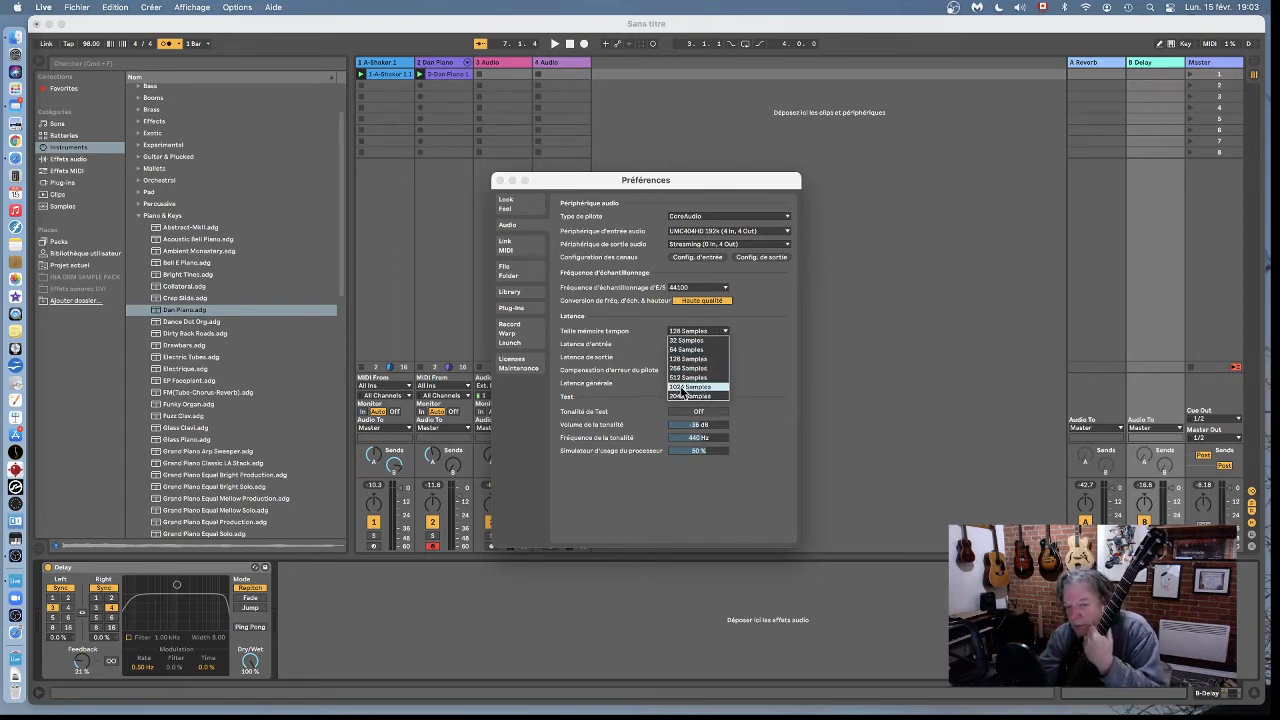
click(764, 331)
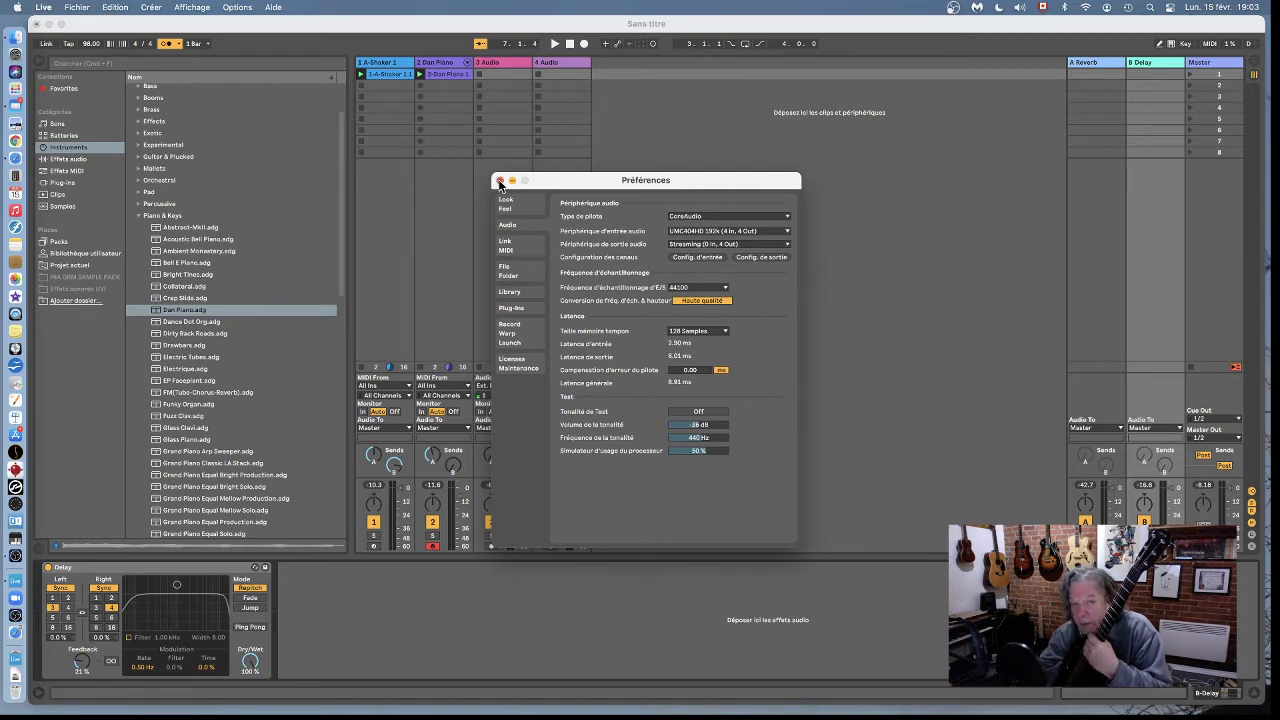
click(499, 181)
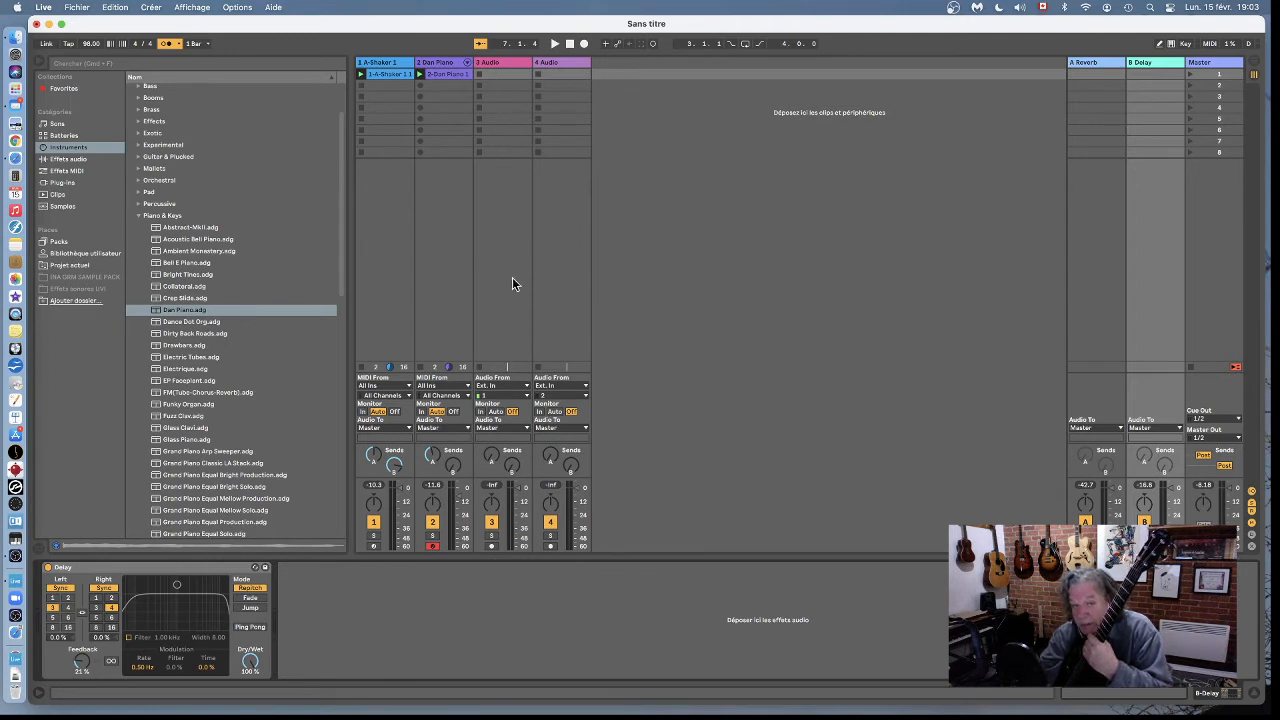
Arm the 3 Audio track and record a guitar part into its first clip slot alongside the shaker and piano clips.
click(510, 61)
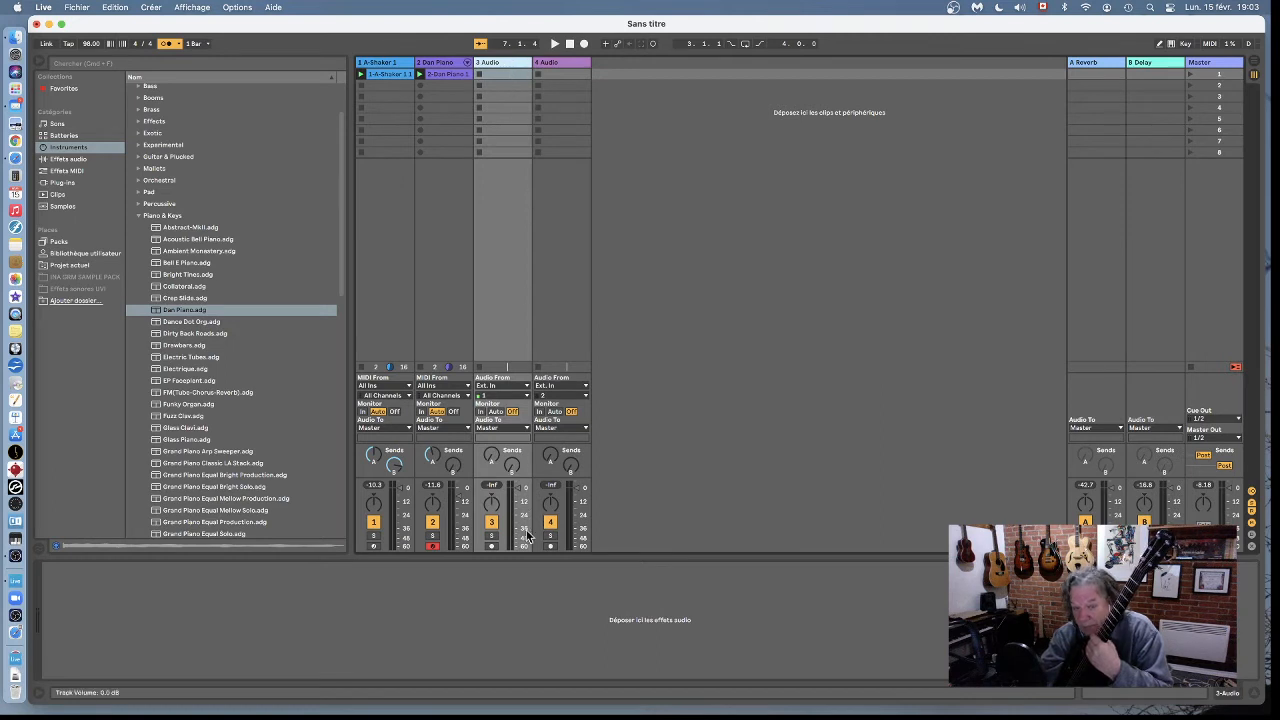
click(492, 546)
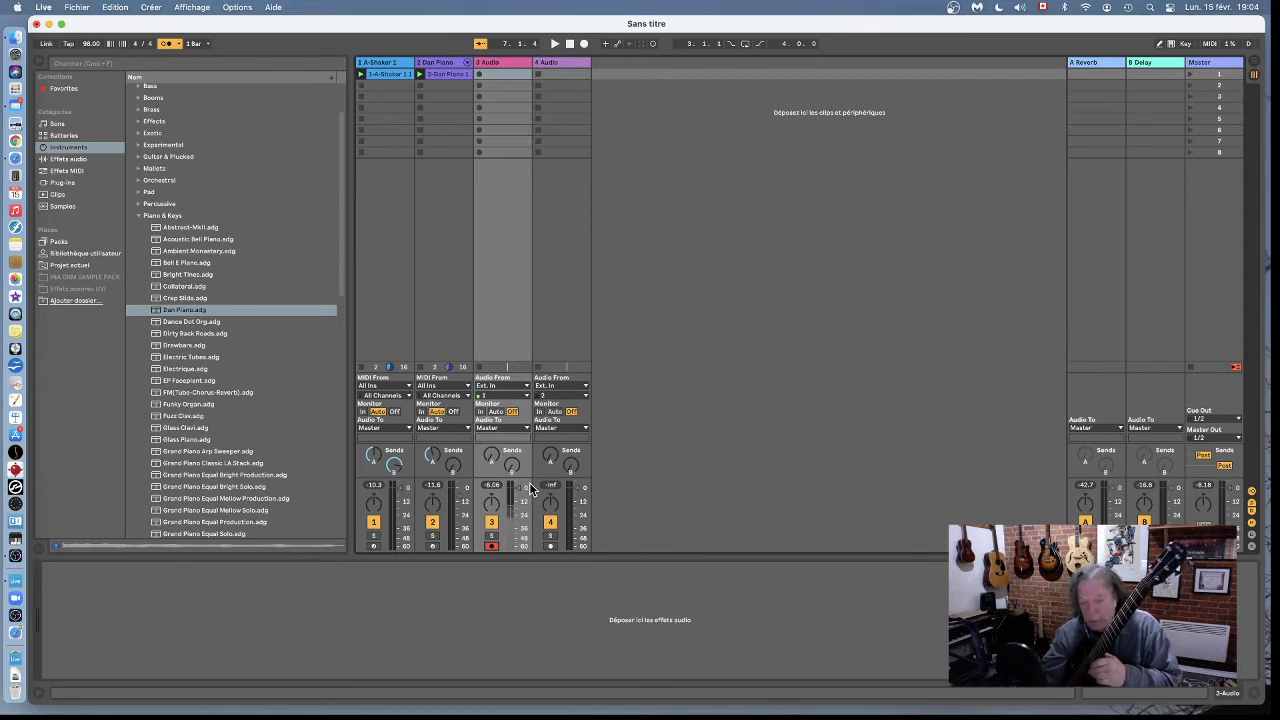
click(571, 46)
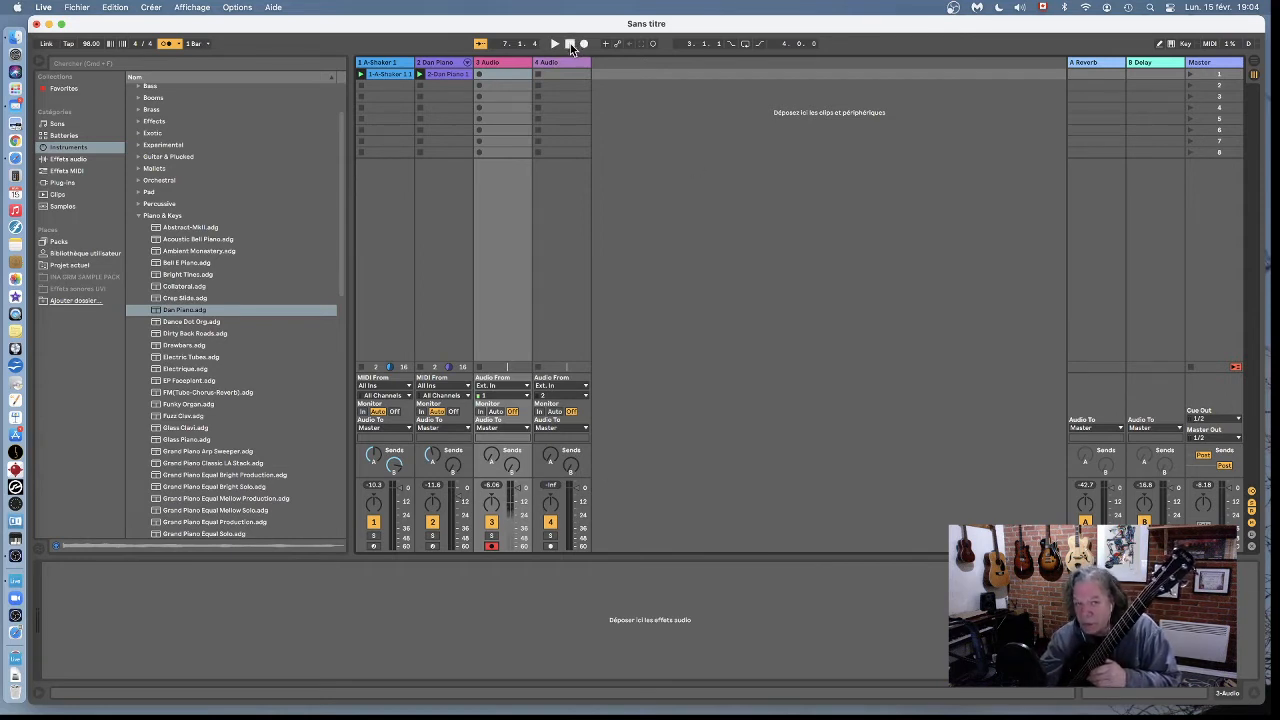
click(478, 74)
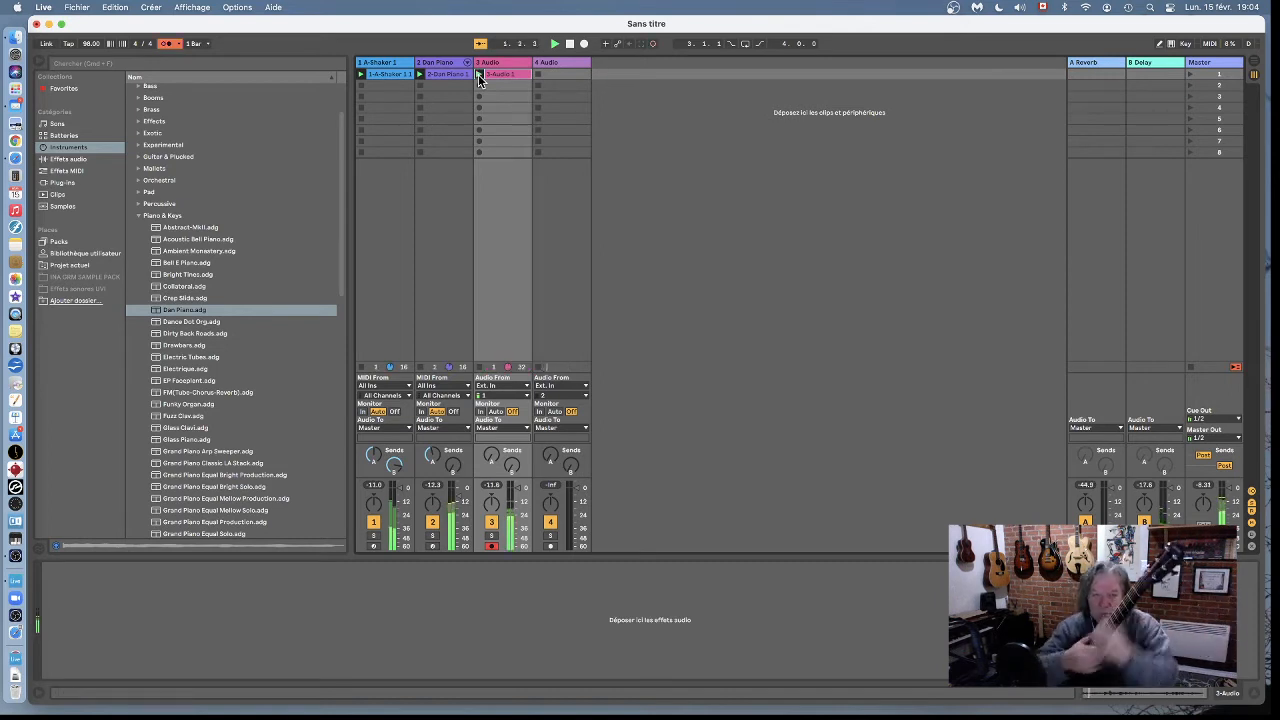
click(478, 75)
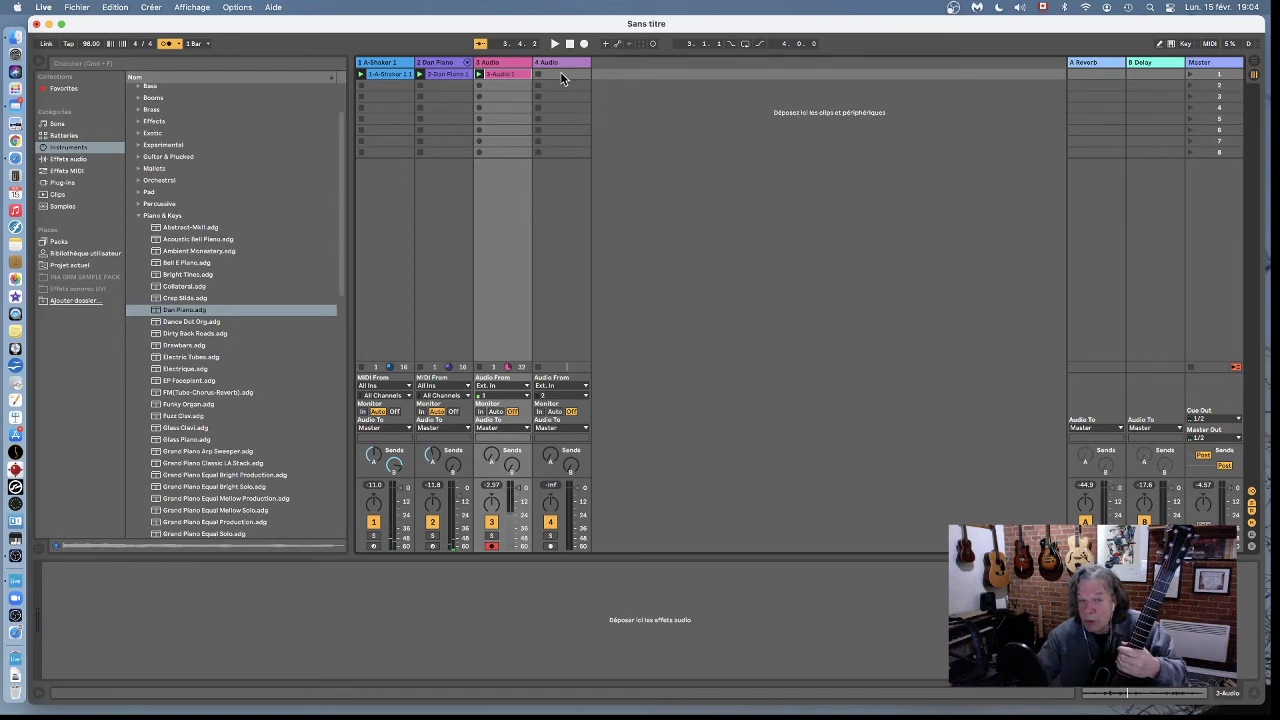
Open the recorded audio clip in 3 Audio, play it back, and quantize its entire waveform.
double_click(503, 76)
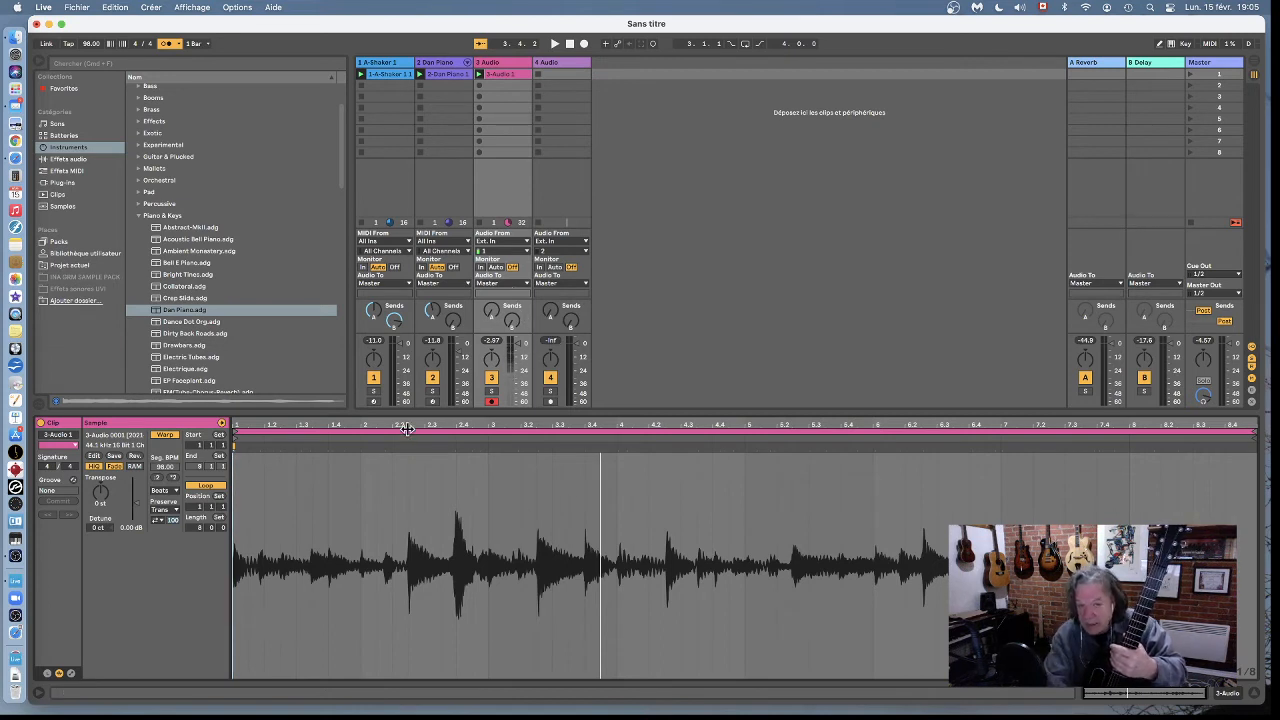
key(space)
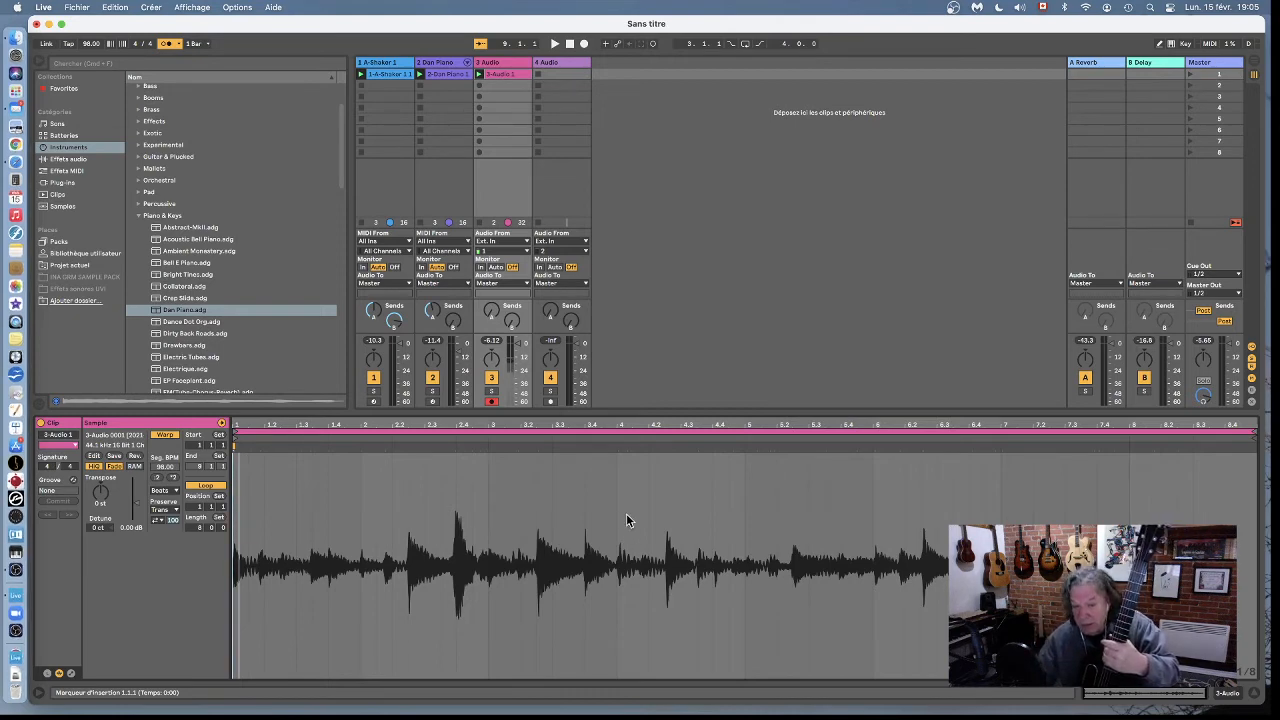
click(585, 505)
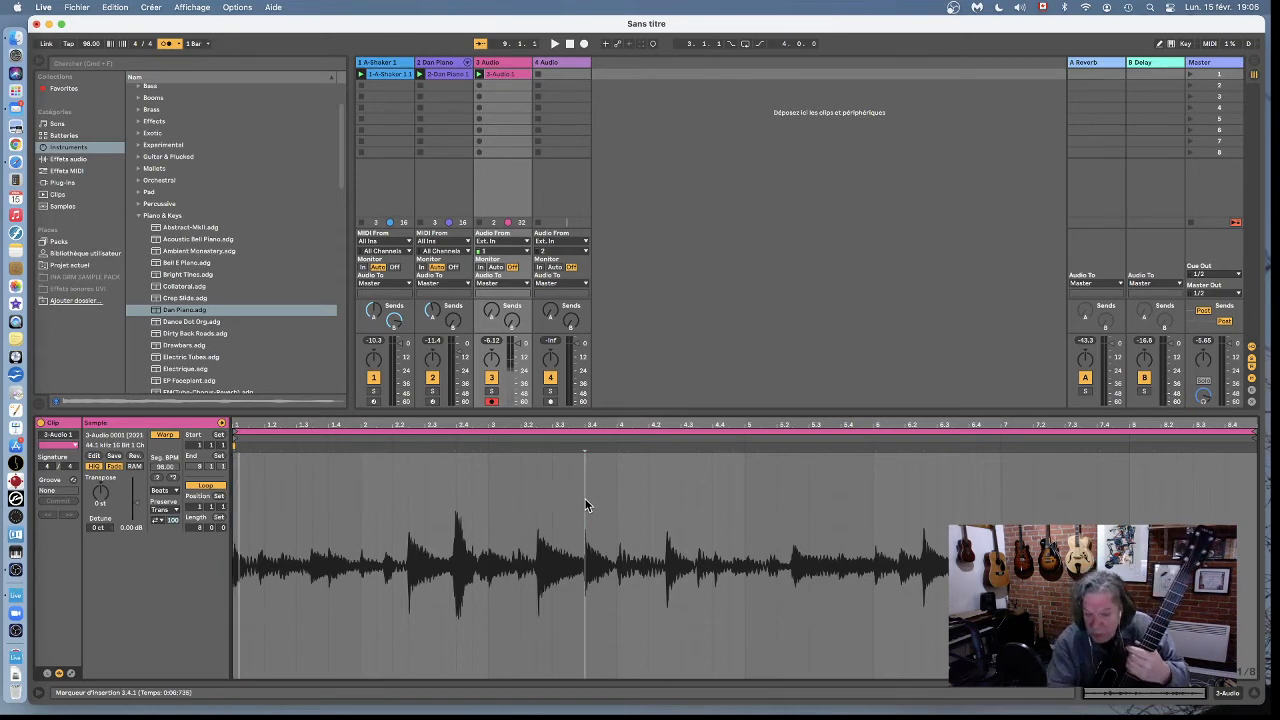
key(super+a)
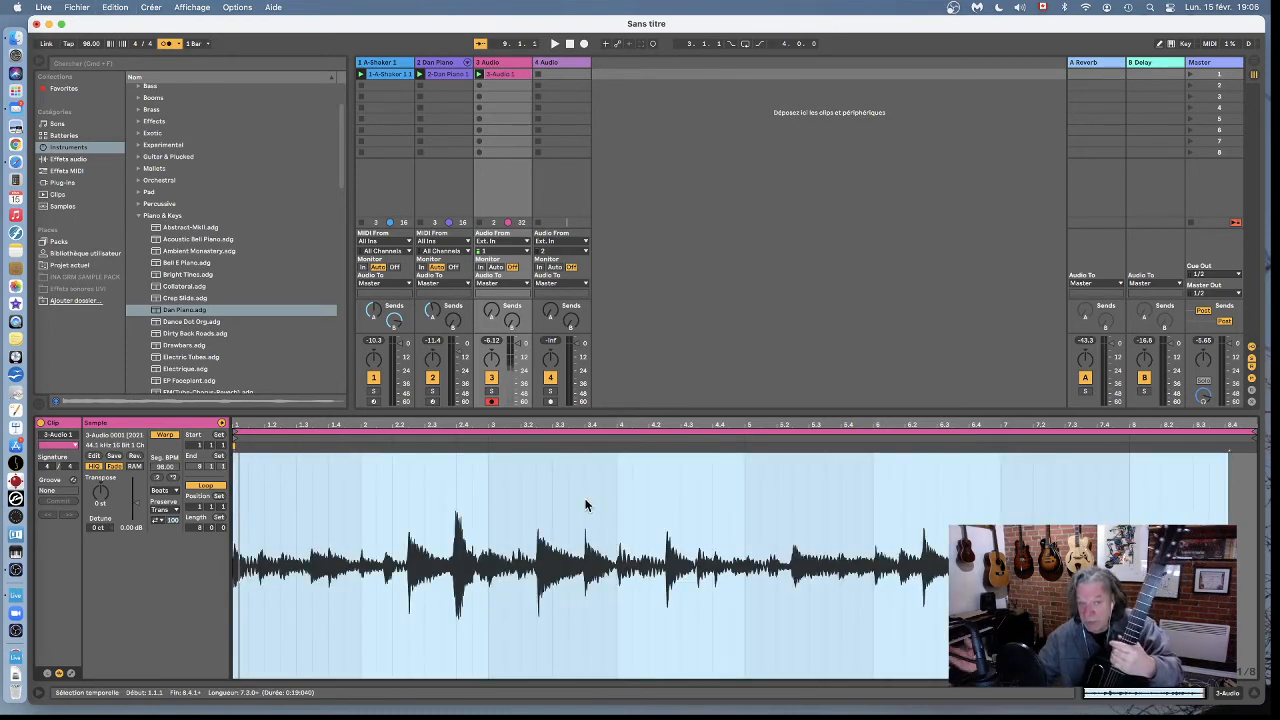
click(116, 7)
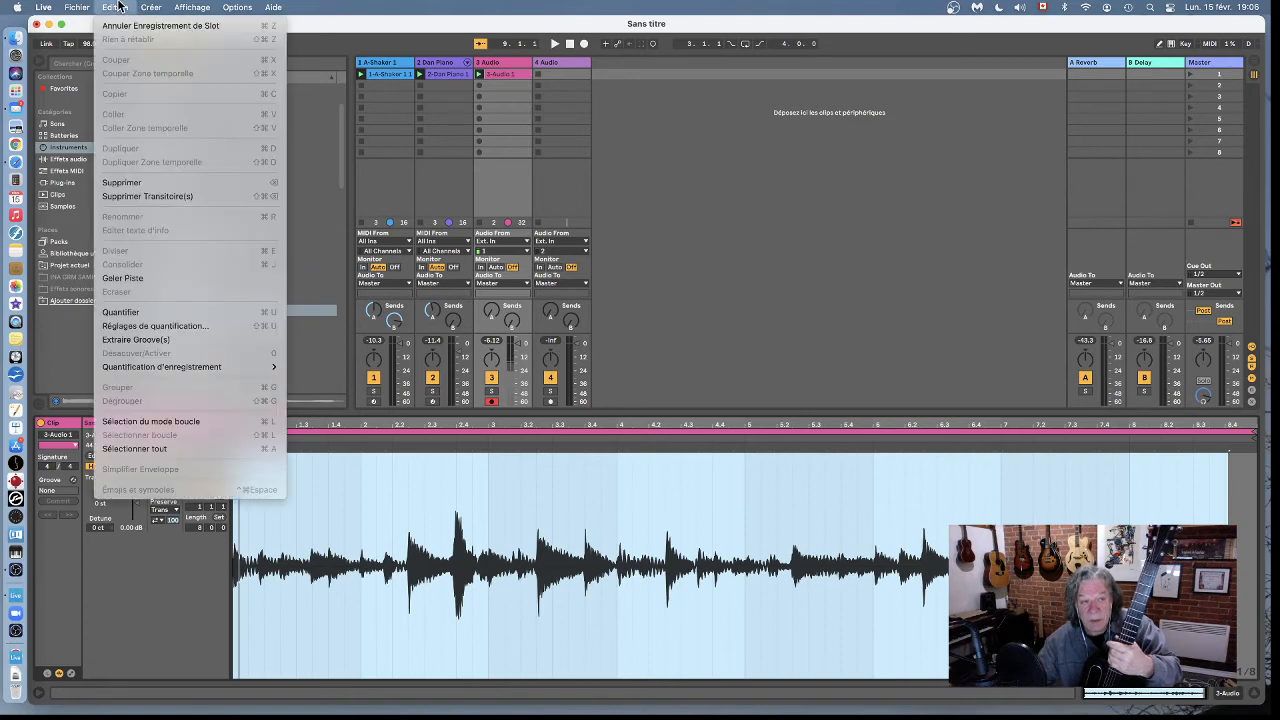
click(123, 313)
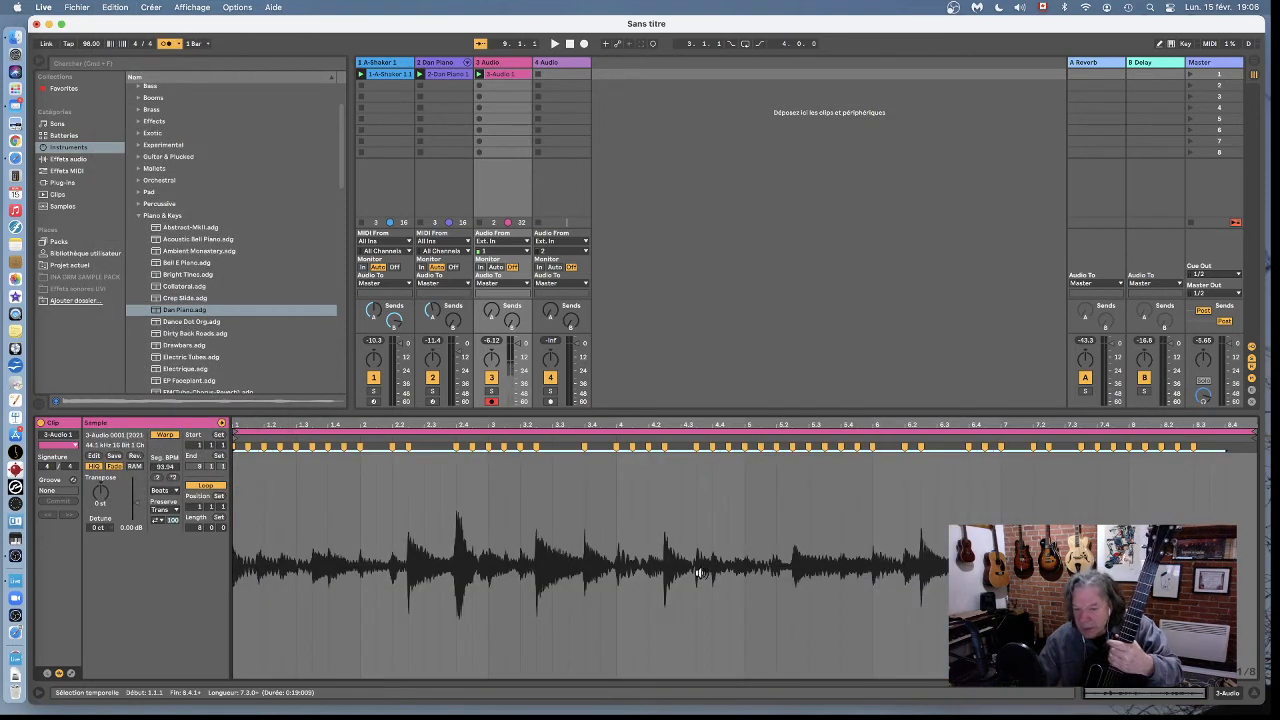
Adjust the warp marker at 4.2.3 in the recorded audio clip and play the result.
click(664, 449)
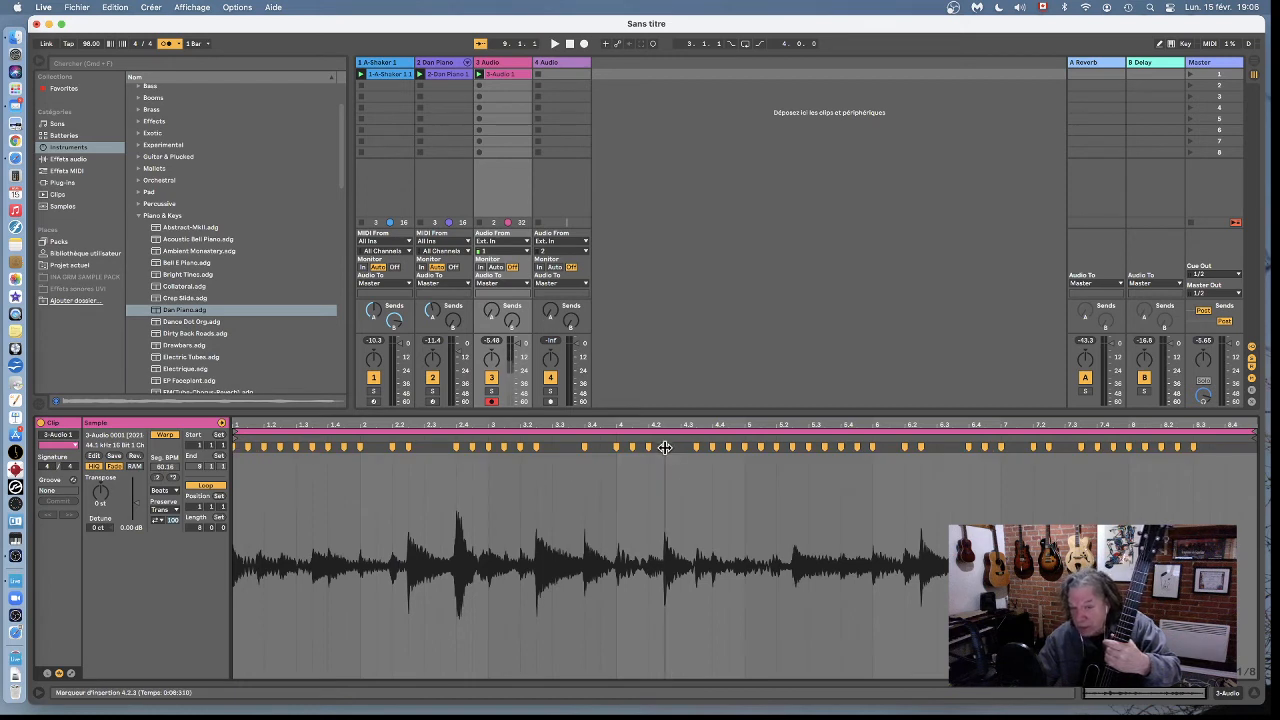
mouse_move(666, 446)
mouse_down()
mouse_move(681, 447)
mouse_move(665, 447)
mouse_up()
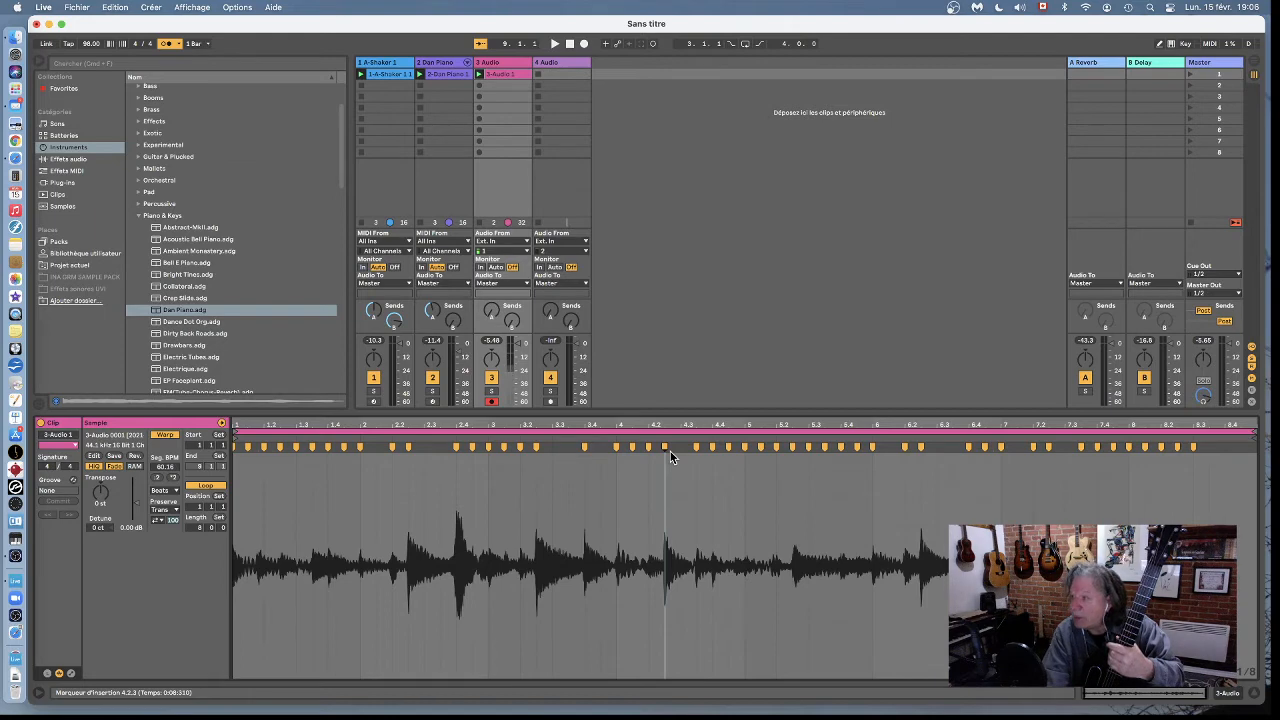
key(space)
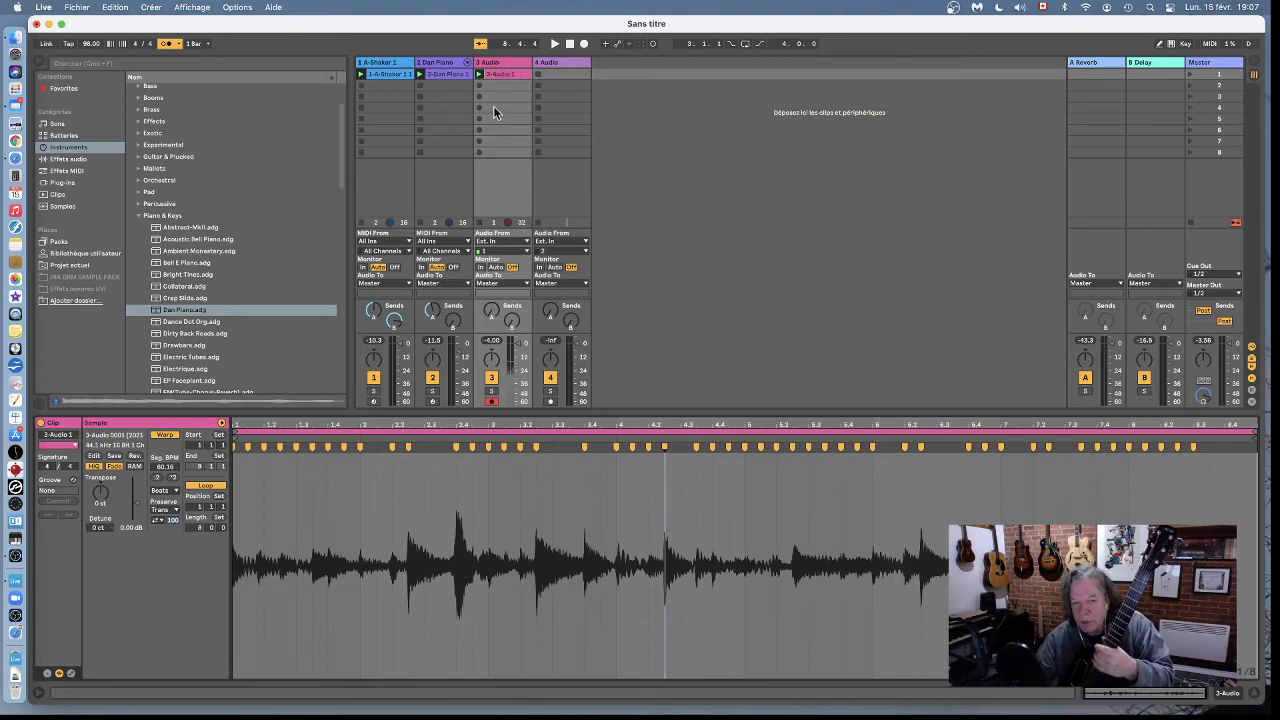
Add the Chorus.adv audio effect preset to the 3 Audio track.
click(68, 159)
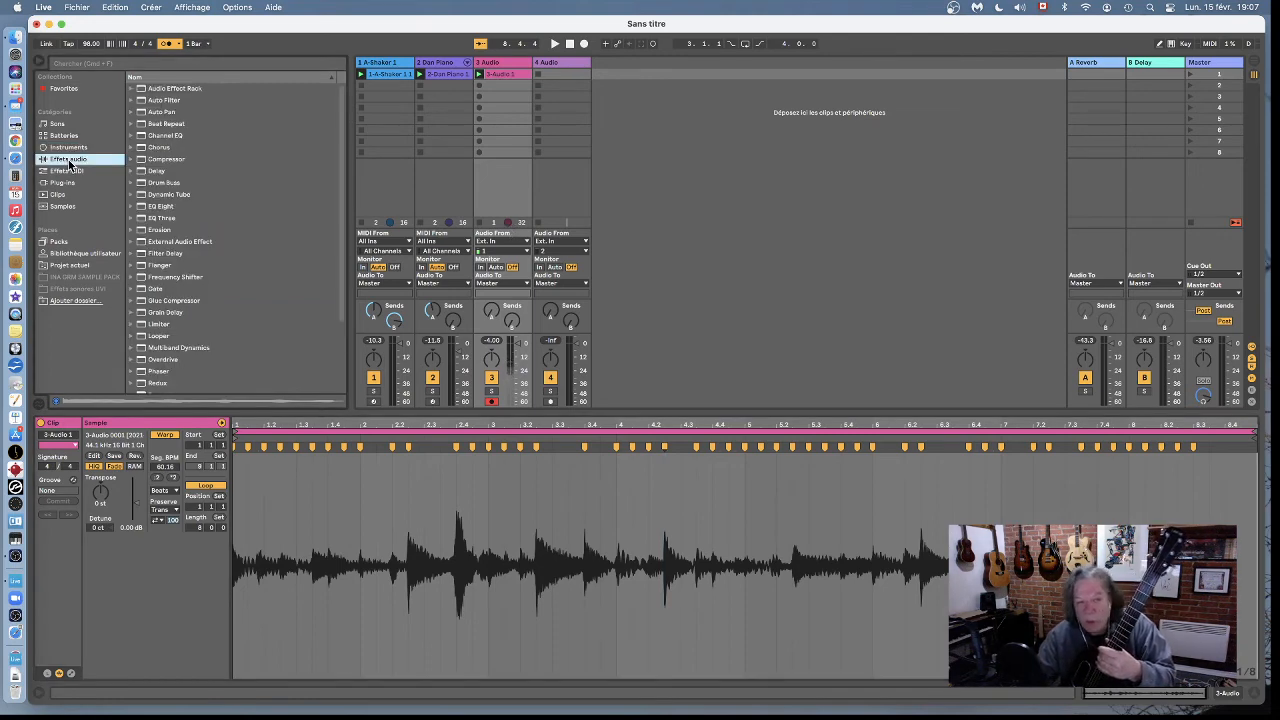
click(131, 147)
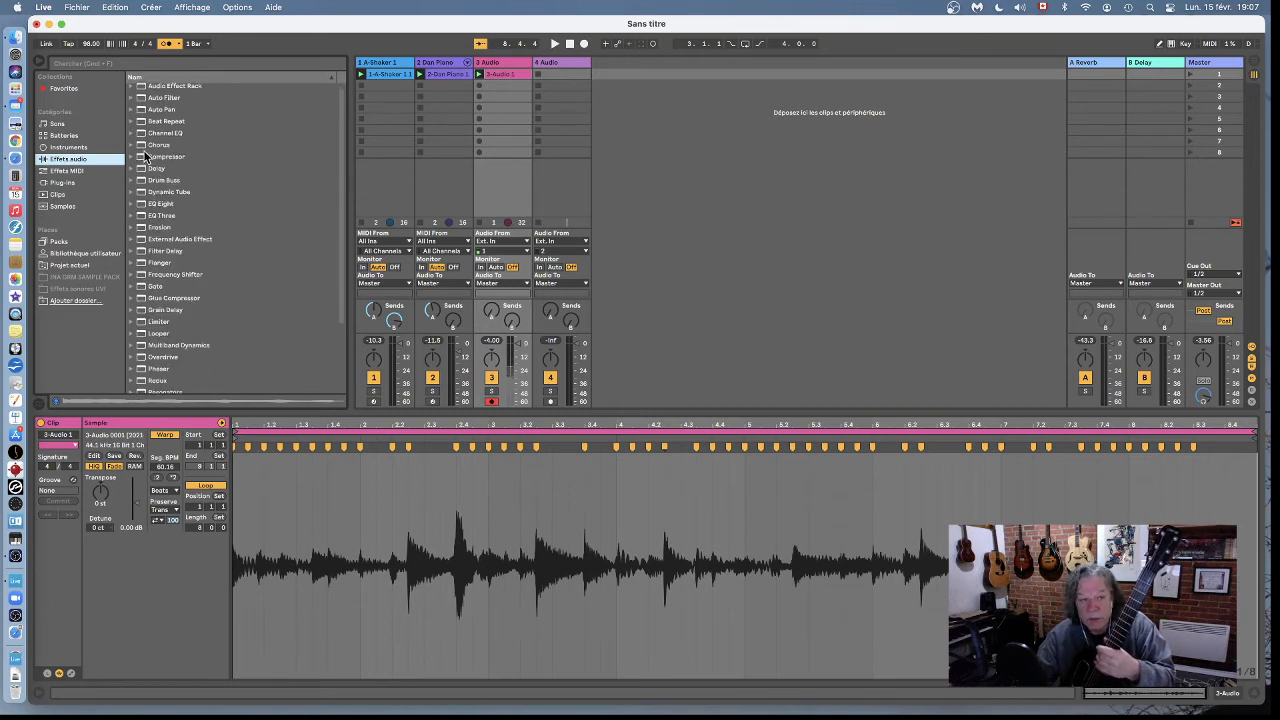
click(129, 146)
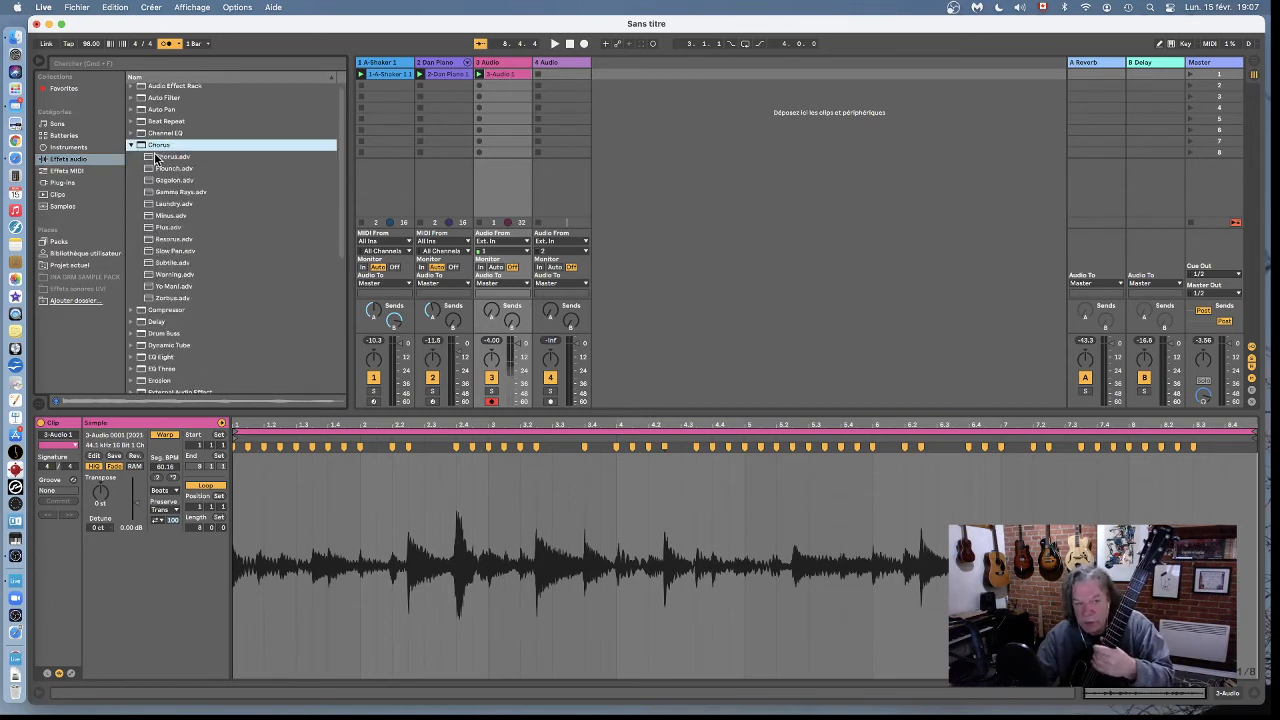
click(147, 157)
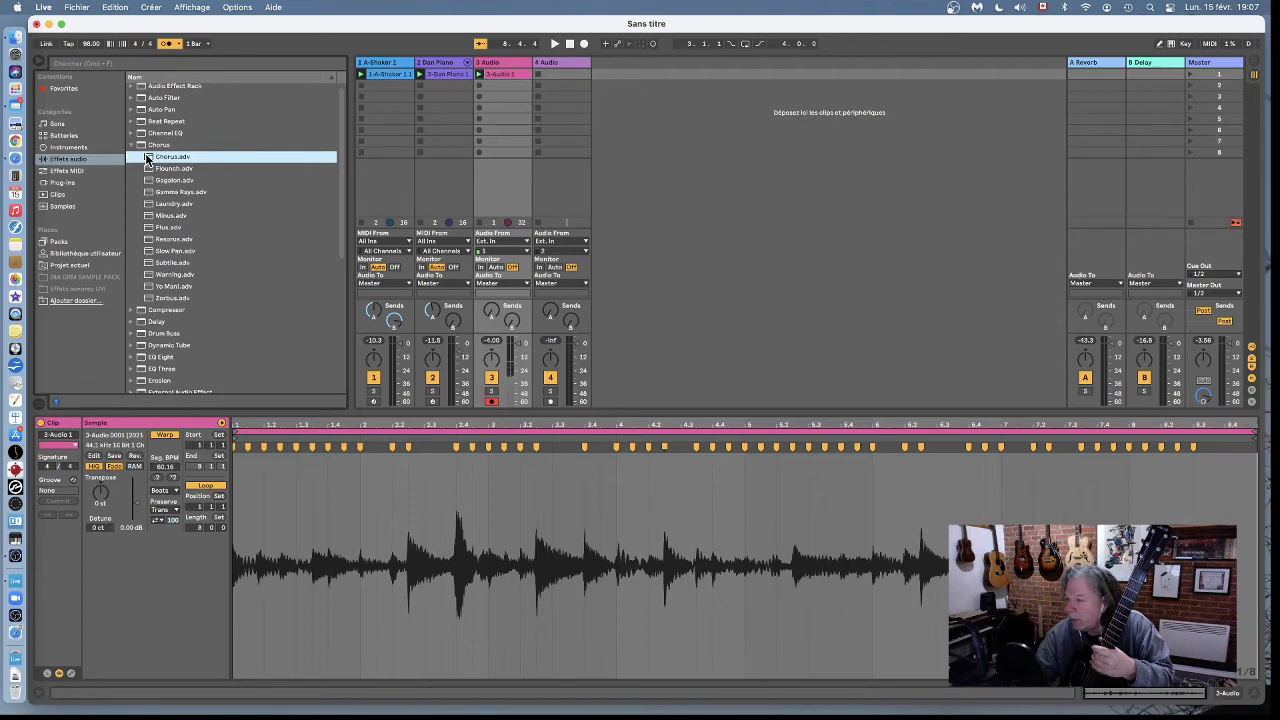
double_click(147, 157)
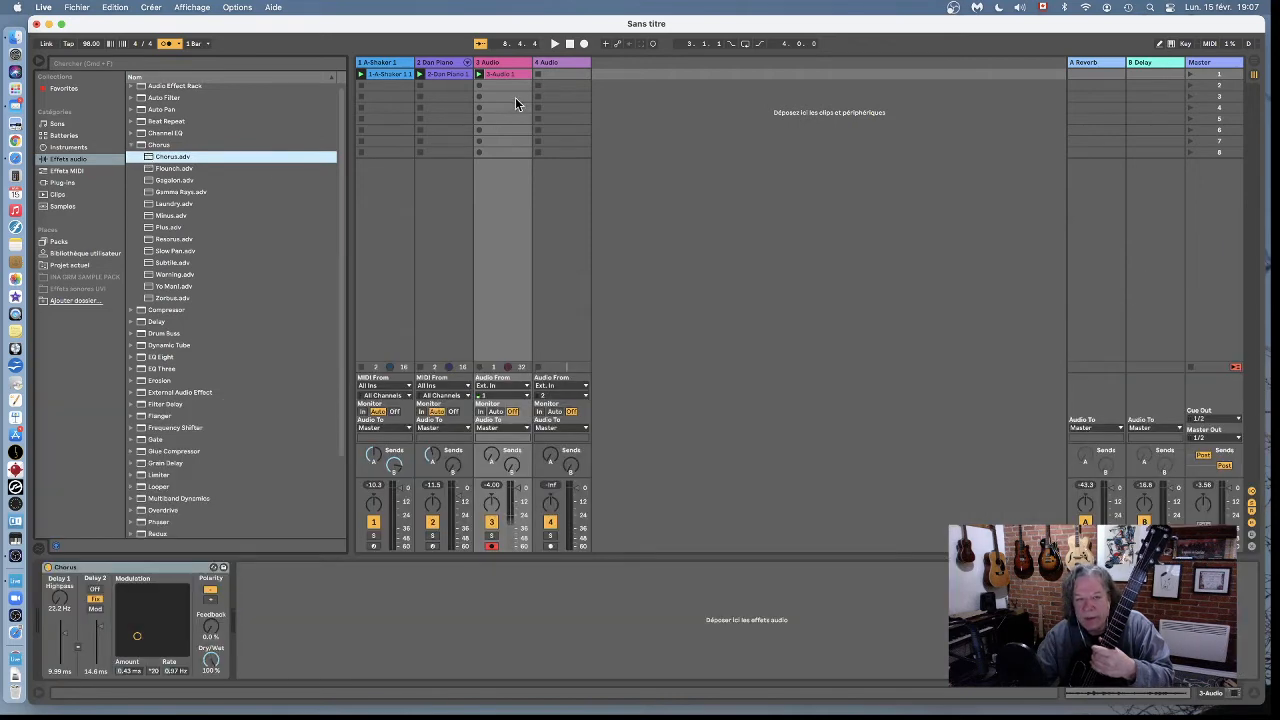
Play the set, solo 3 Audio, and bypass and re-enable its Chorus to compare the sound with and without it.
click(553, 44)
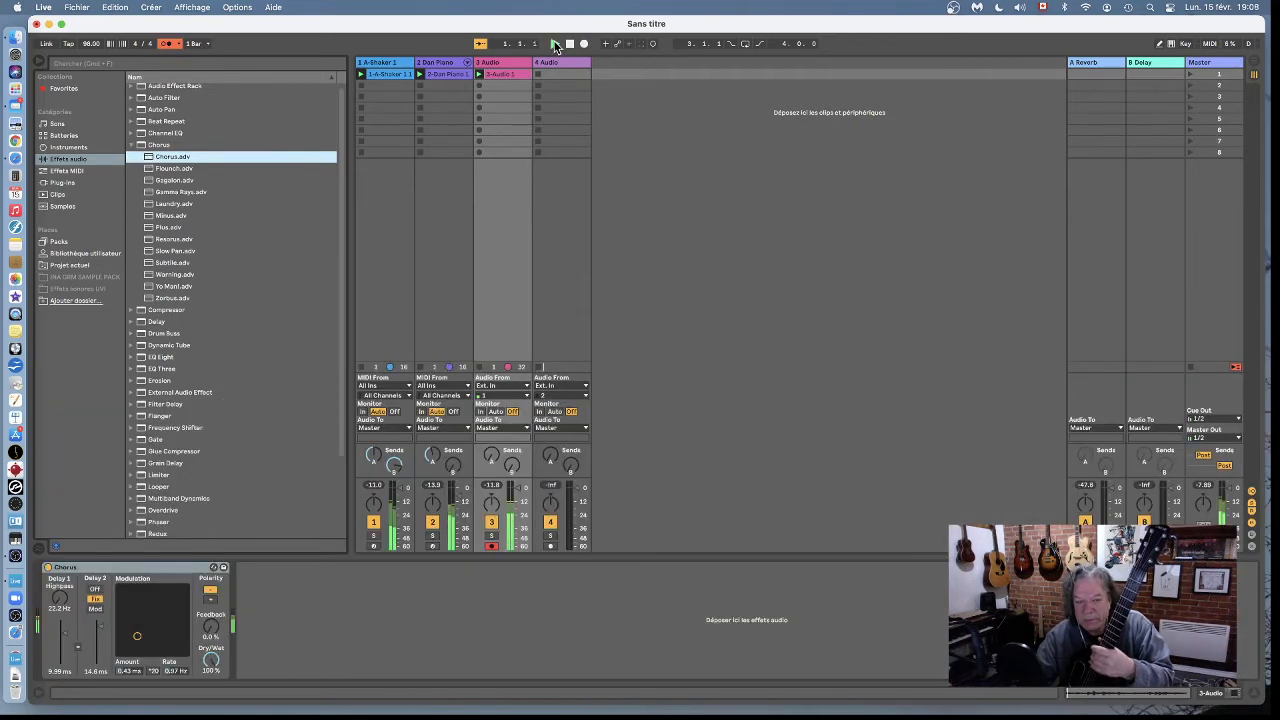
click(491, 541)
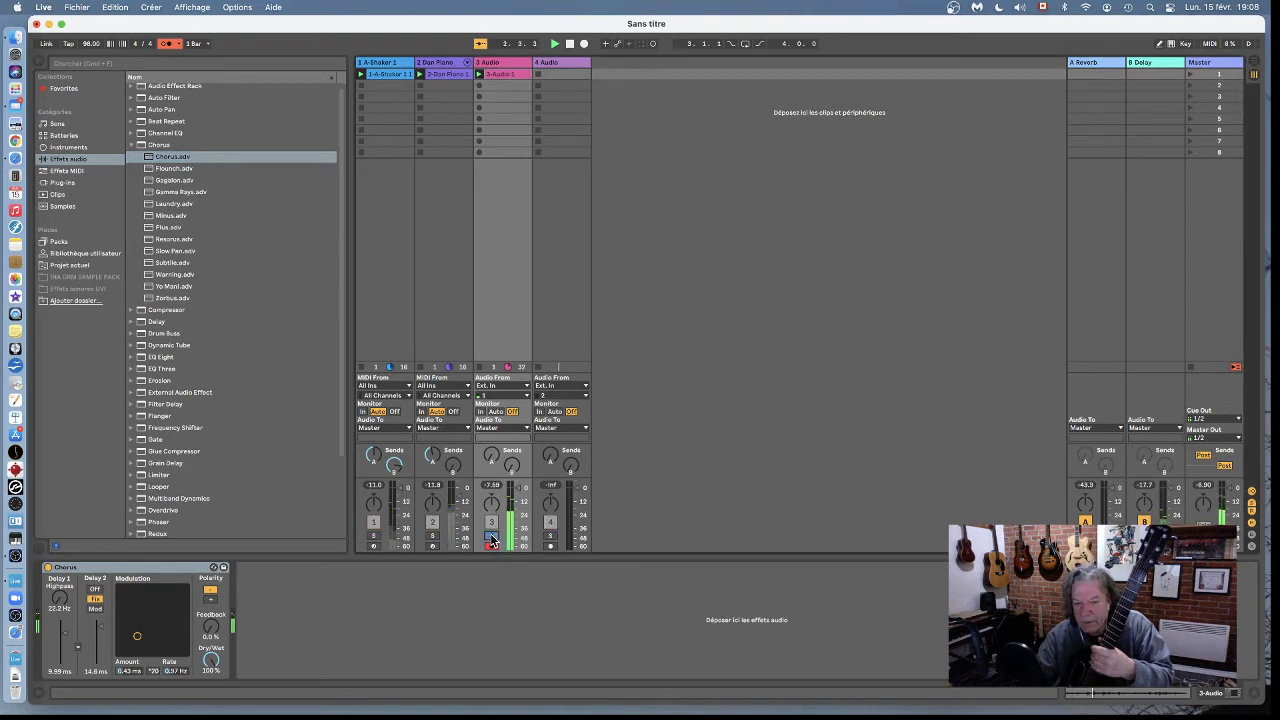
click(48, 567)
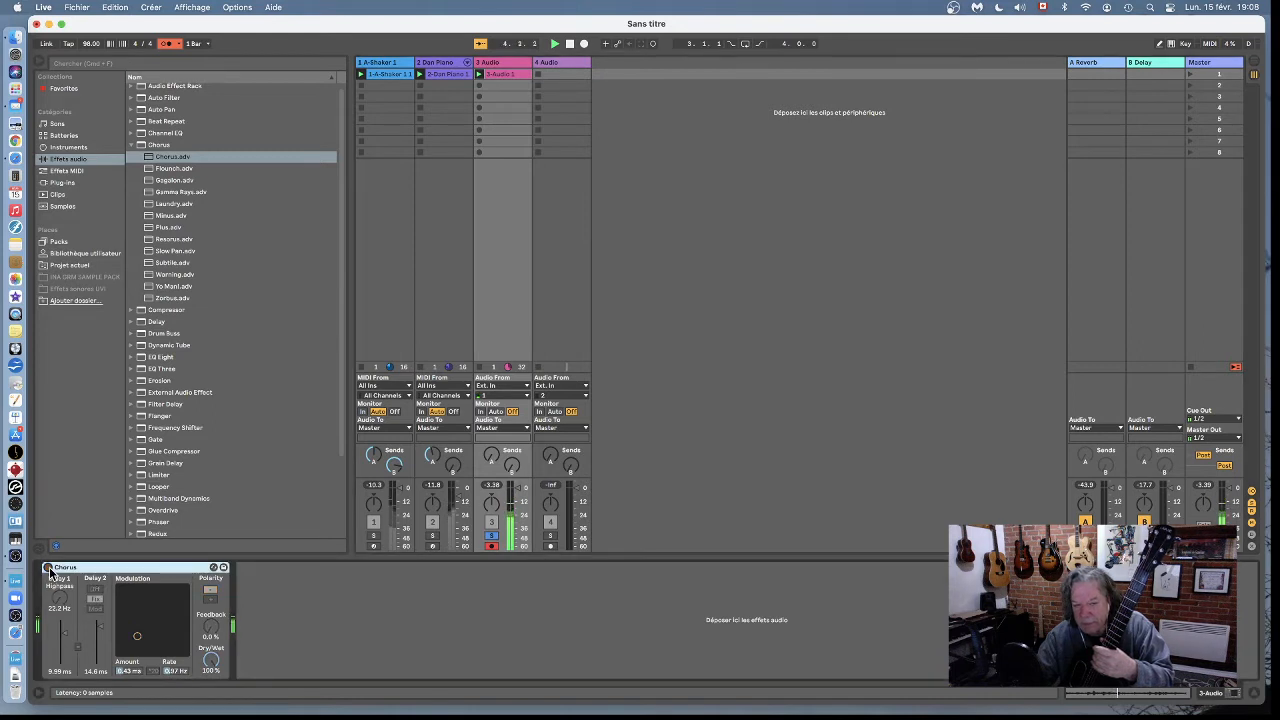
click(48, 567)
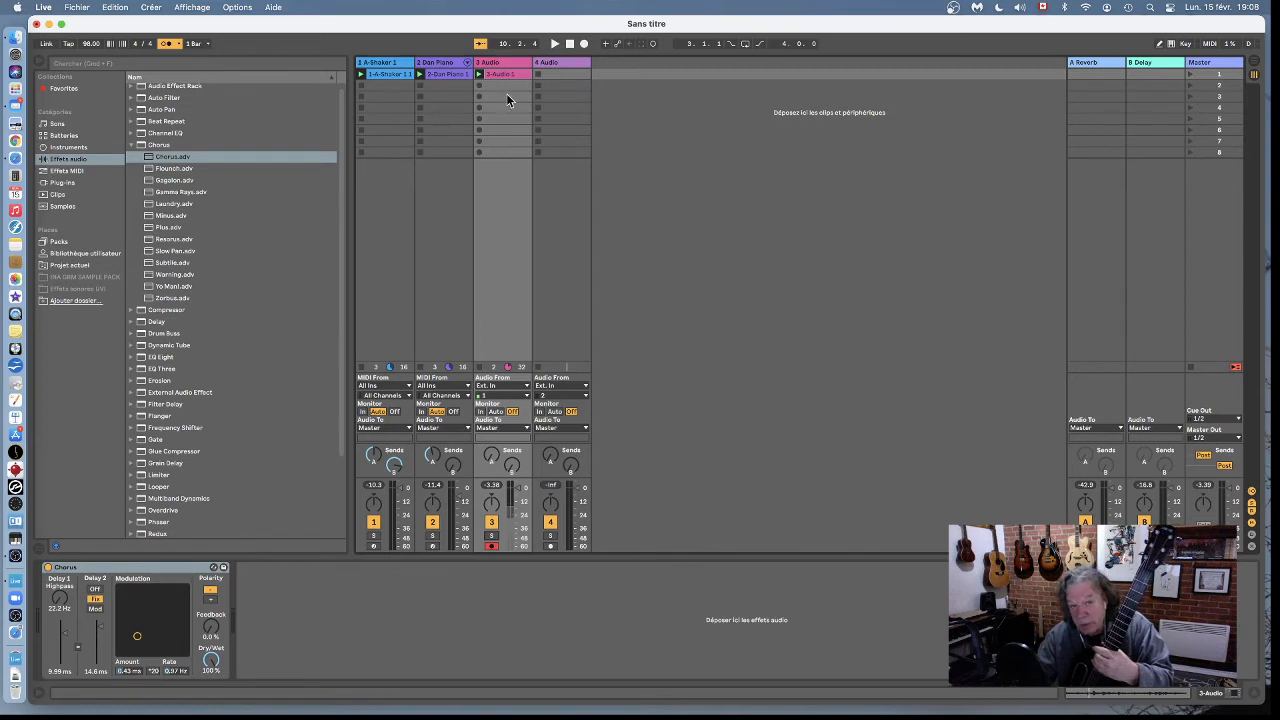
Add the EQ Eight instrument preset Acoustic Git EQ 2.adv to the 3 Audio track.
click(131, 146)
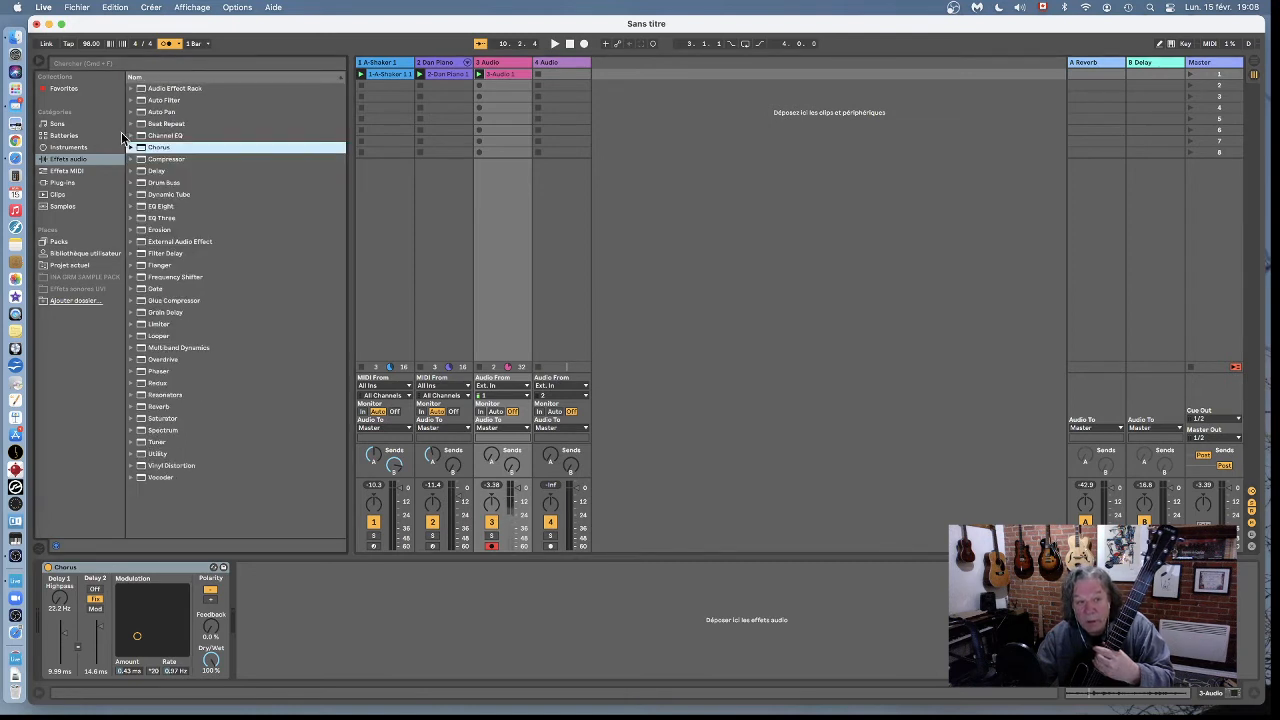
click(131, 135)
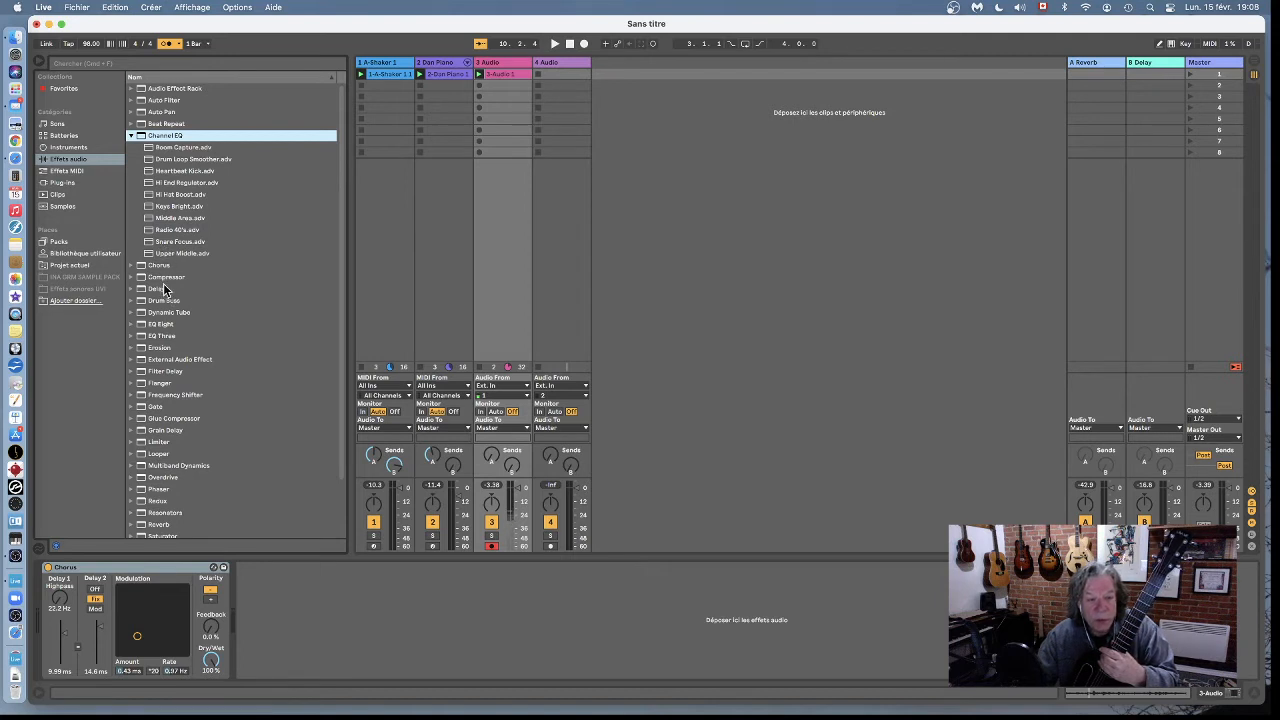
click(131, 326)
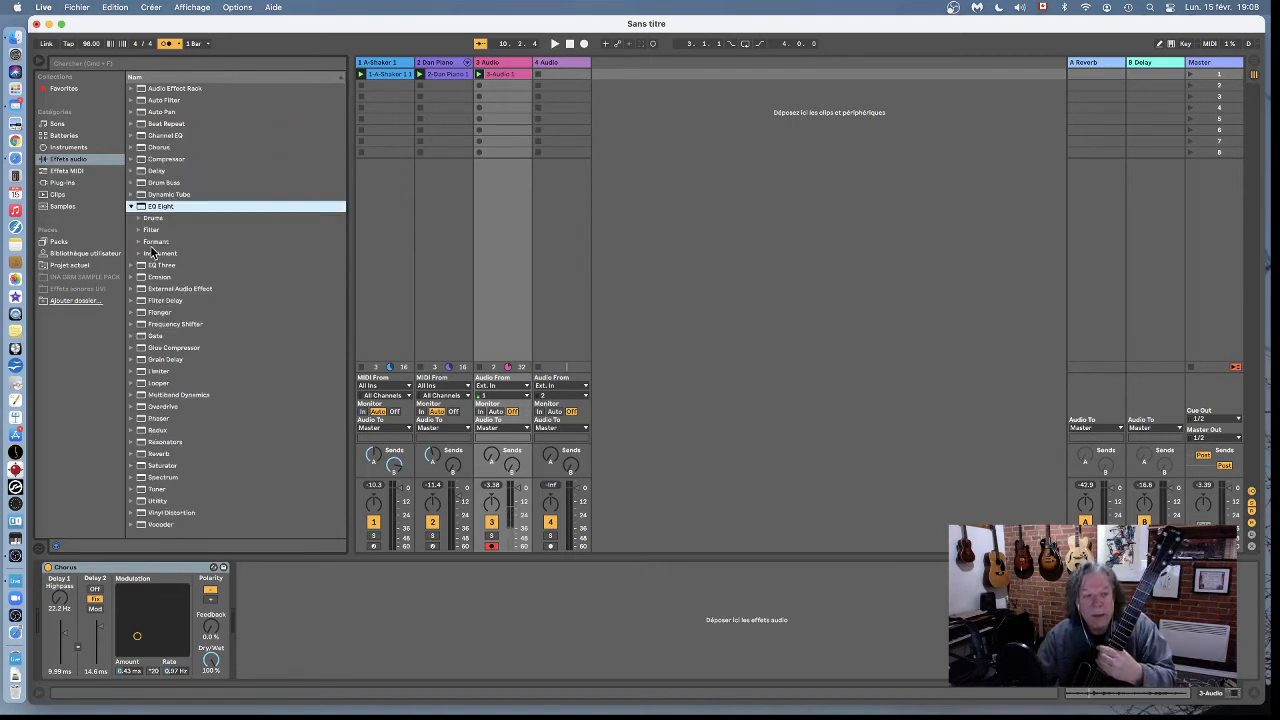
click(139, 254)
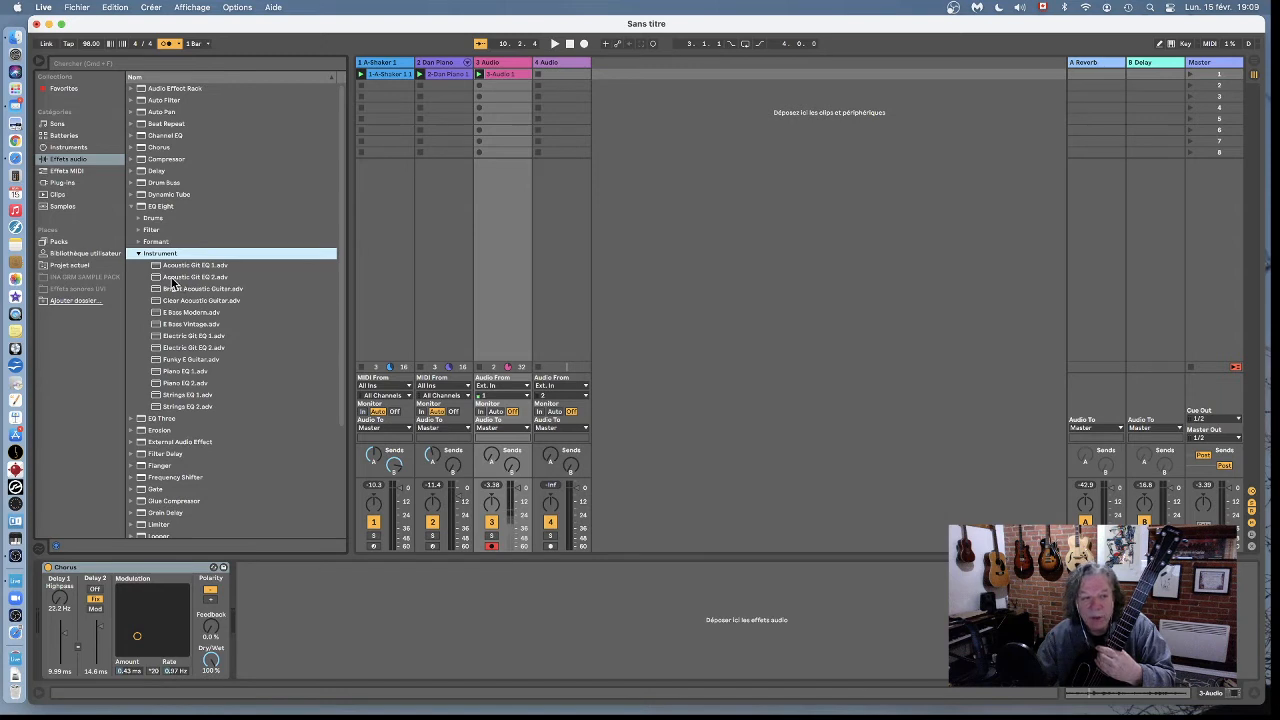
click(172, 278)
double_click(170, 278)
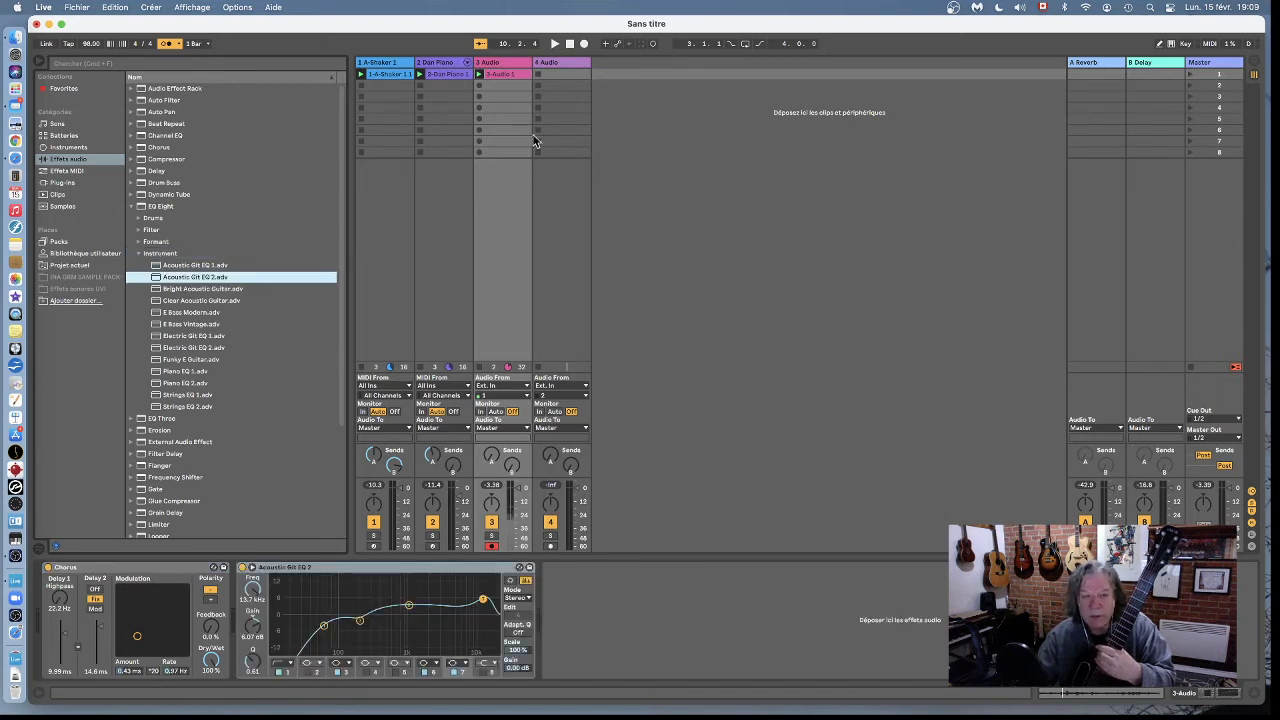
During playback, lower the frequency of the guitar EQ's band 1 to about 18 Hz and set band 7's gain to 4.05 dB.
click(554, 43)
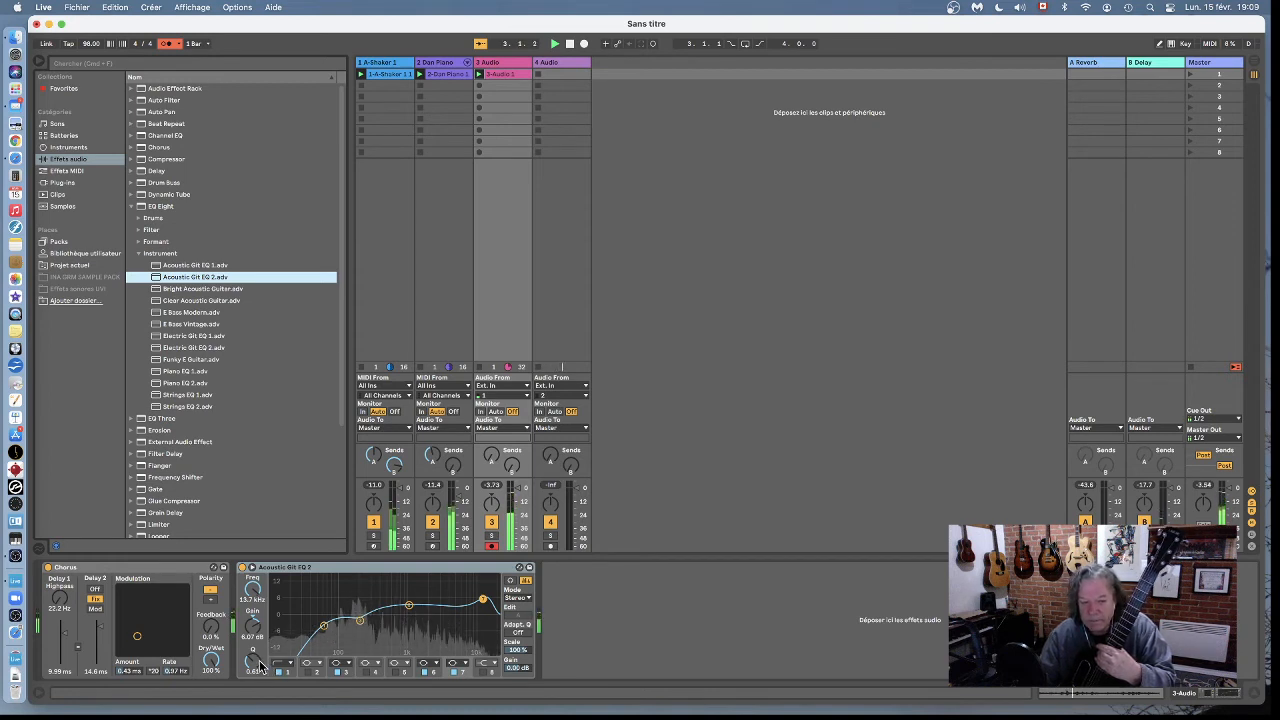
click(290, 675)
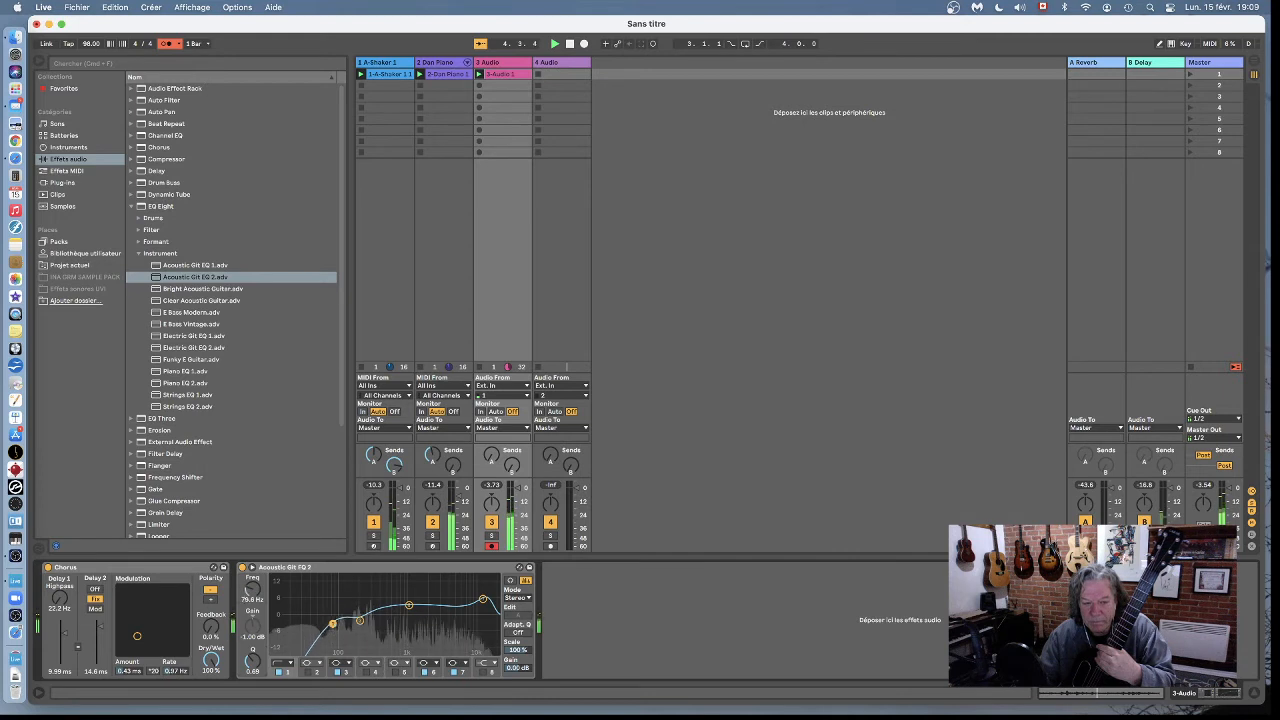
drag(252, 590, 252, 604)
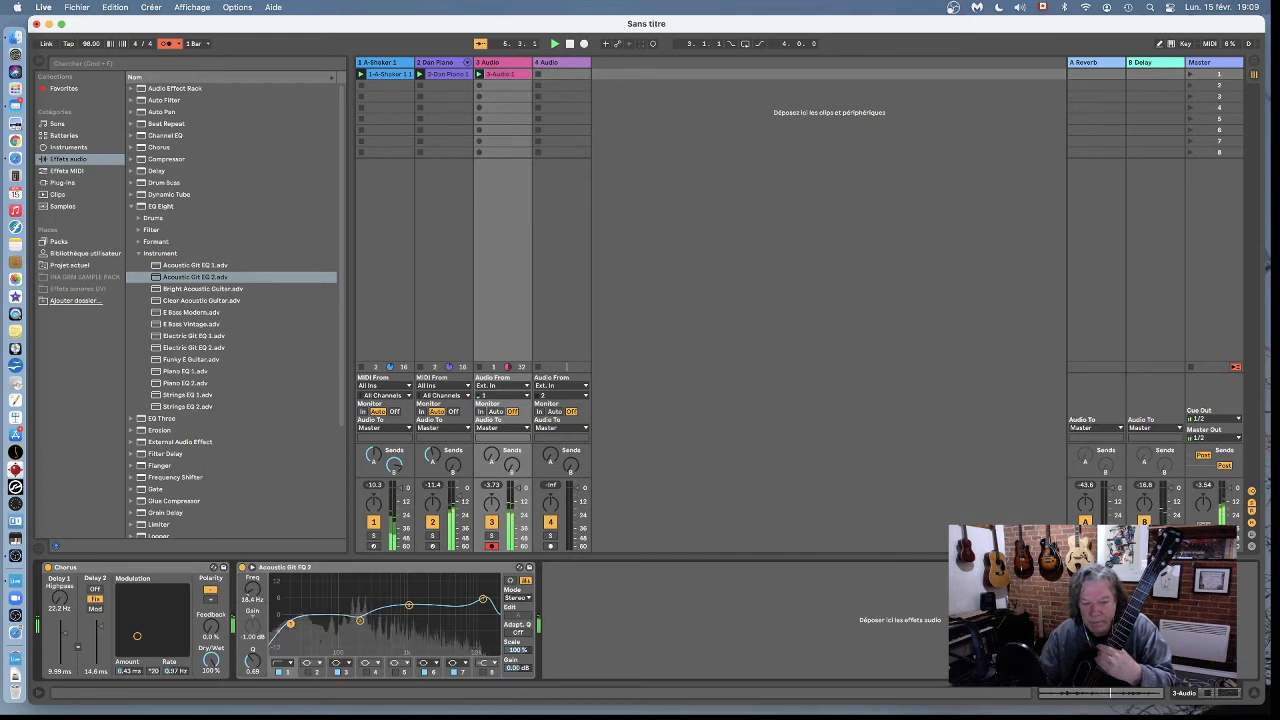
click(464, 676)
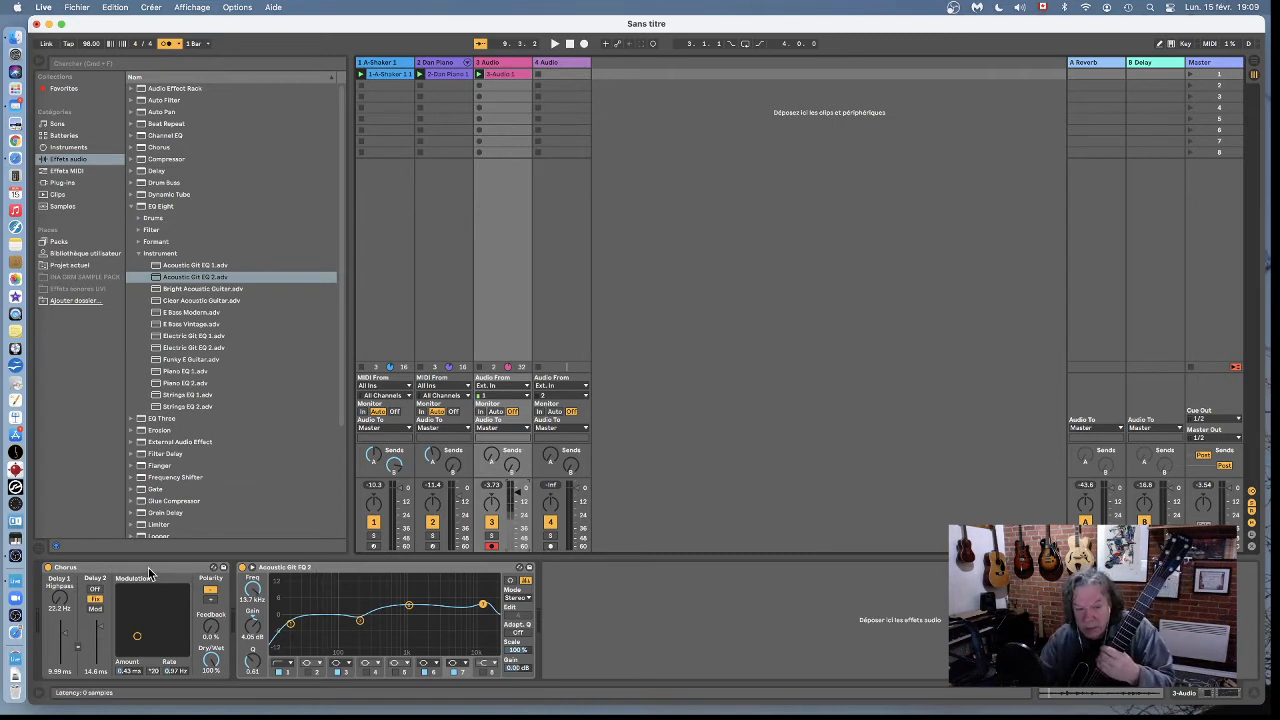
Reorder the 3 Audio effects so that the Acoustic Git EQ 2 comes before the Chorus.
drag(318, 569, 575, 578)
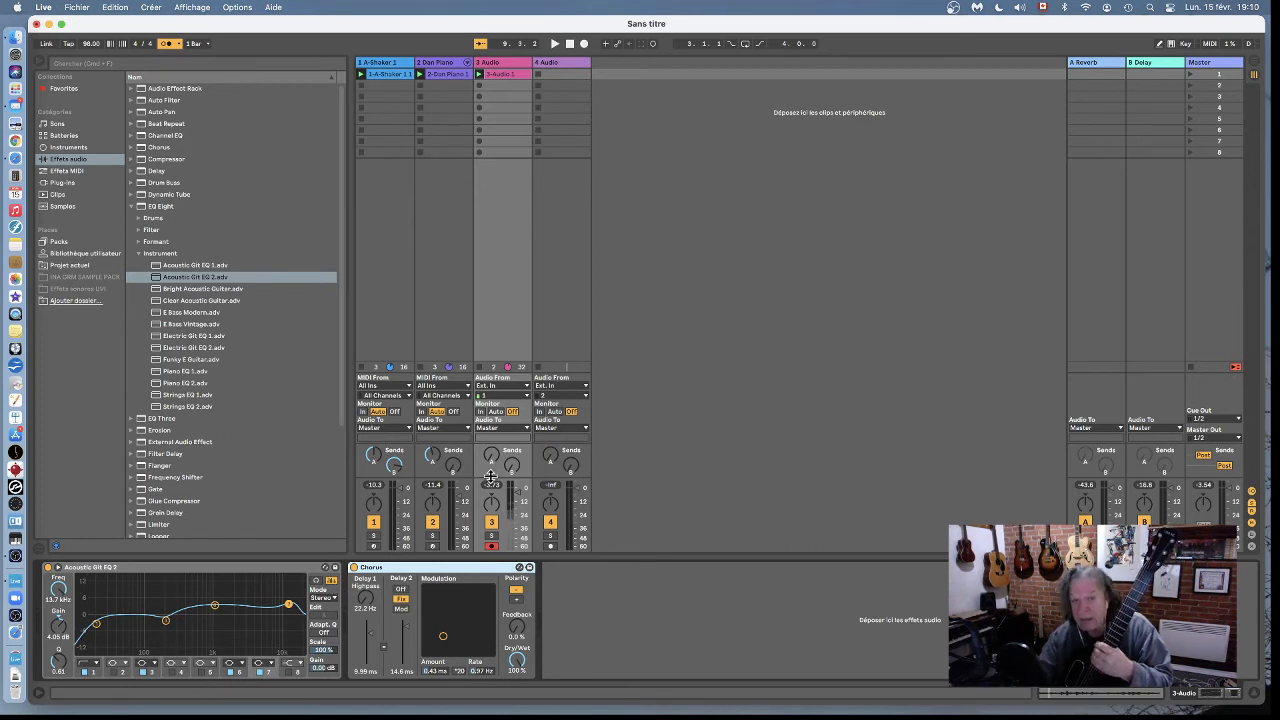
click(126, 572)
click(428, 572)
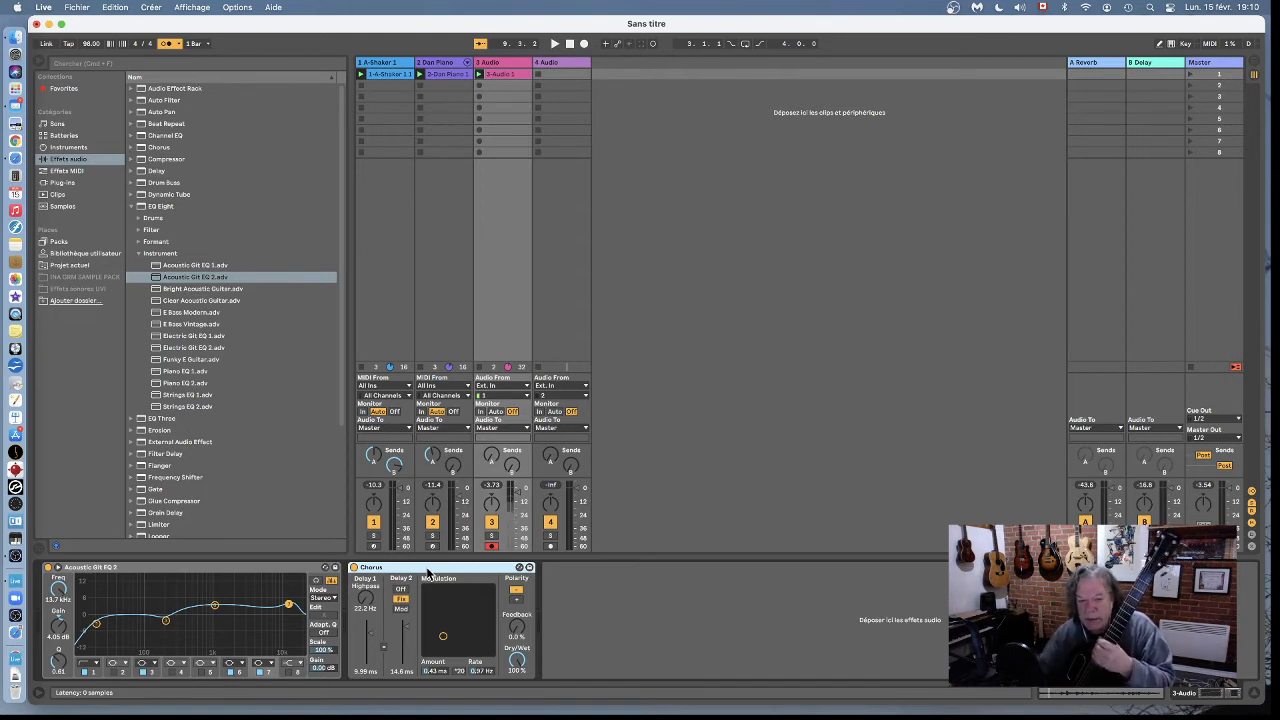
Arm the 4 Audio track, try to record a guitar part into its first clip slot, and open the resulting clip.
click(551, 547)
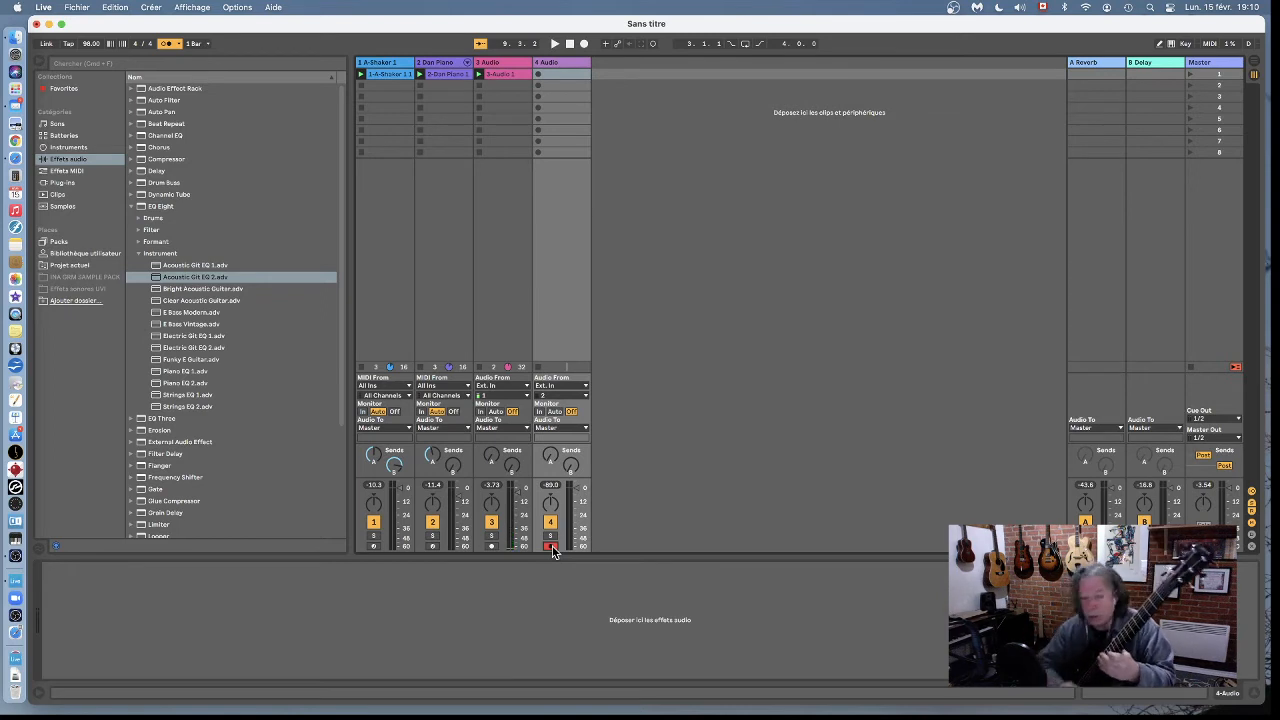
right_click(567, 46)
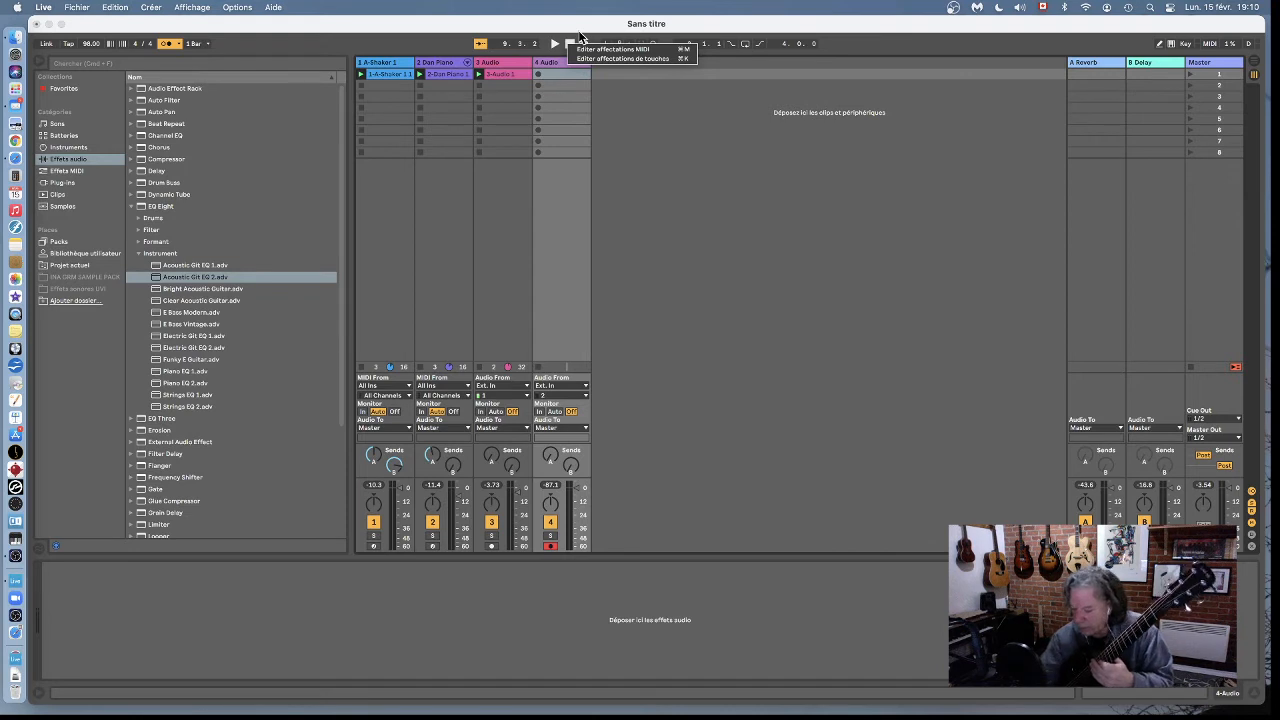
click(689, 165)
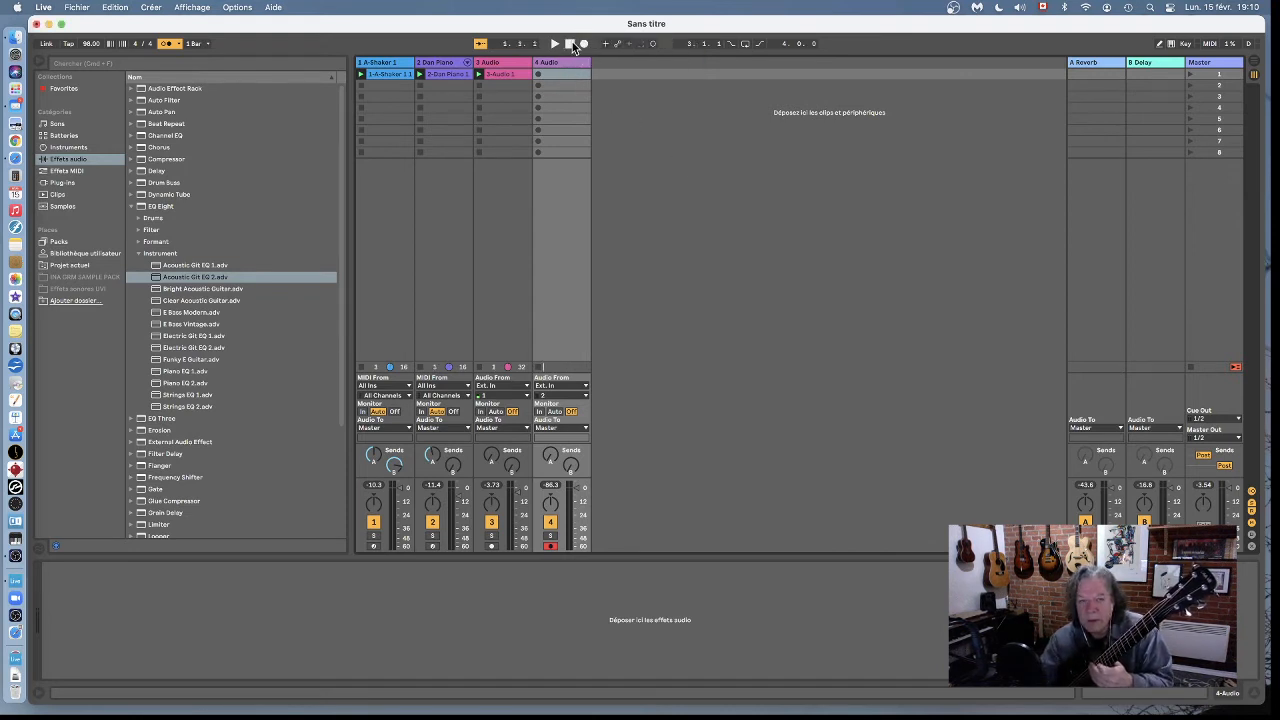
click(540, 76)
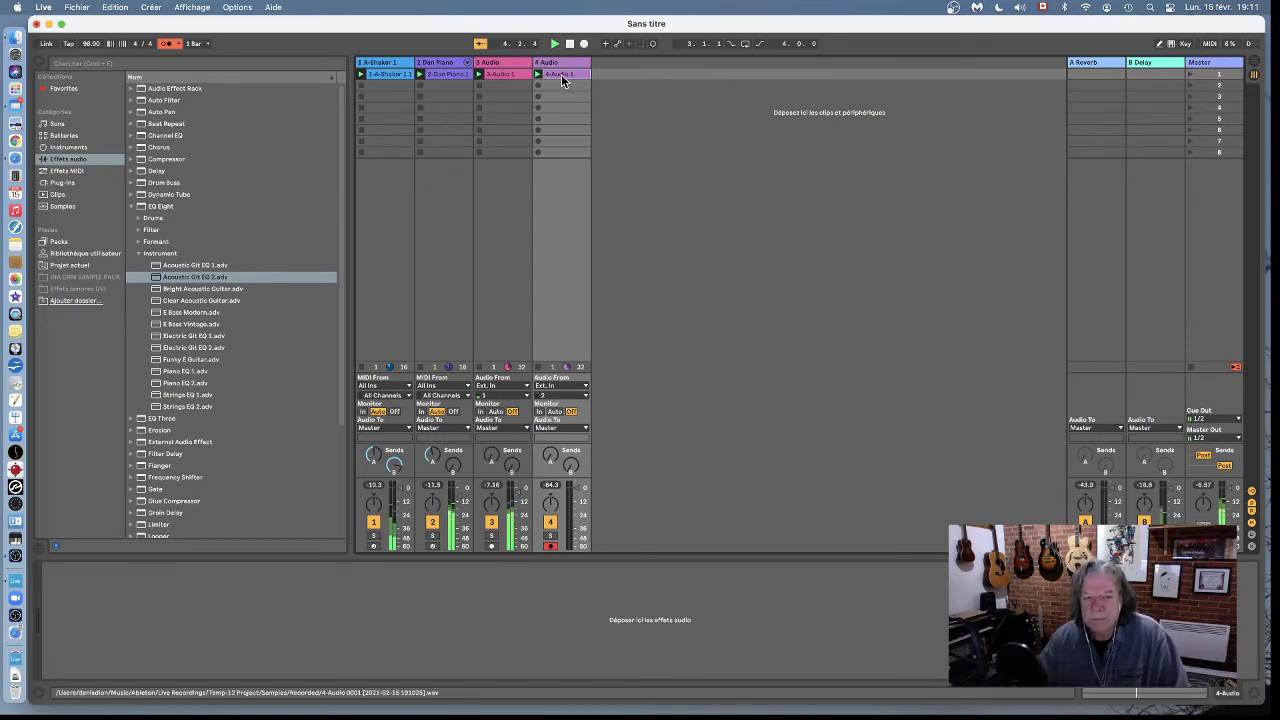
double_click(560, 74)
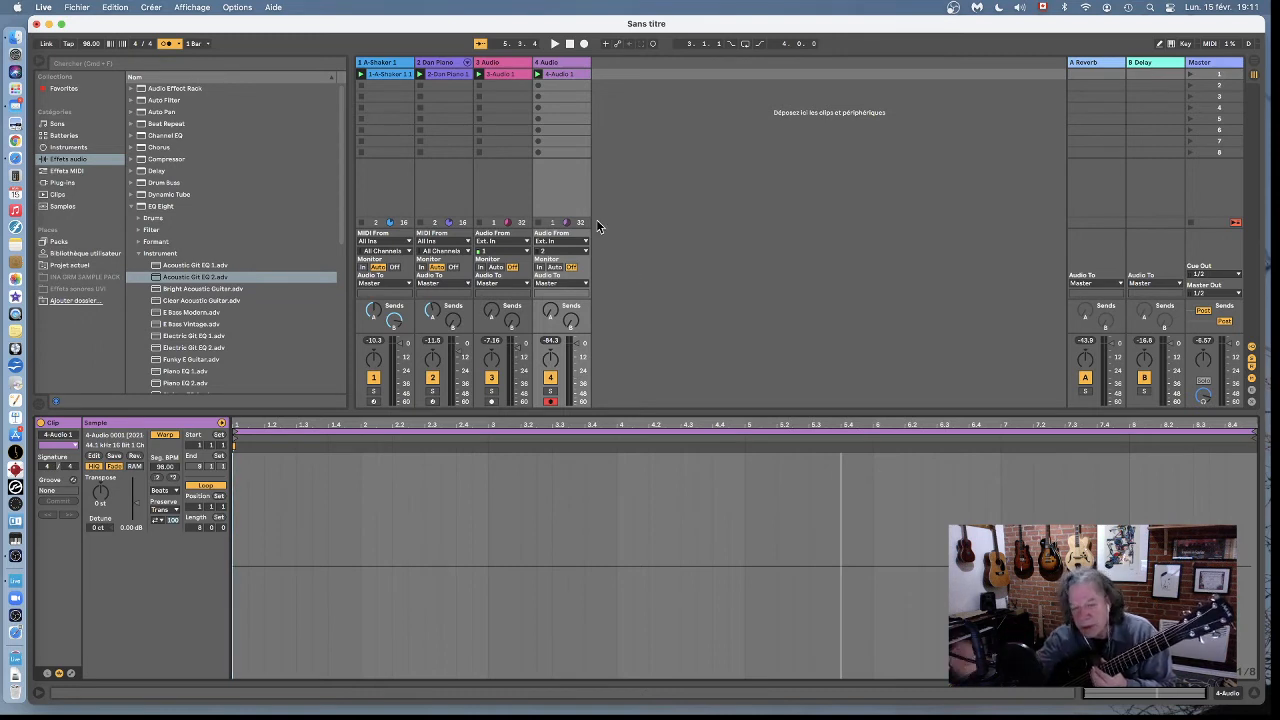
Set the 4 Audio input channel to 1 and replace the track's first clip with a new guitar recording.
click(556, 251)
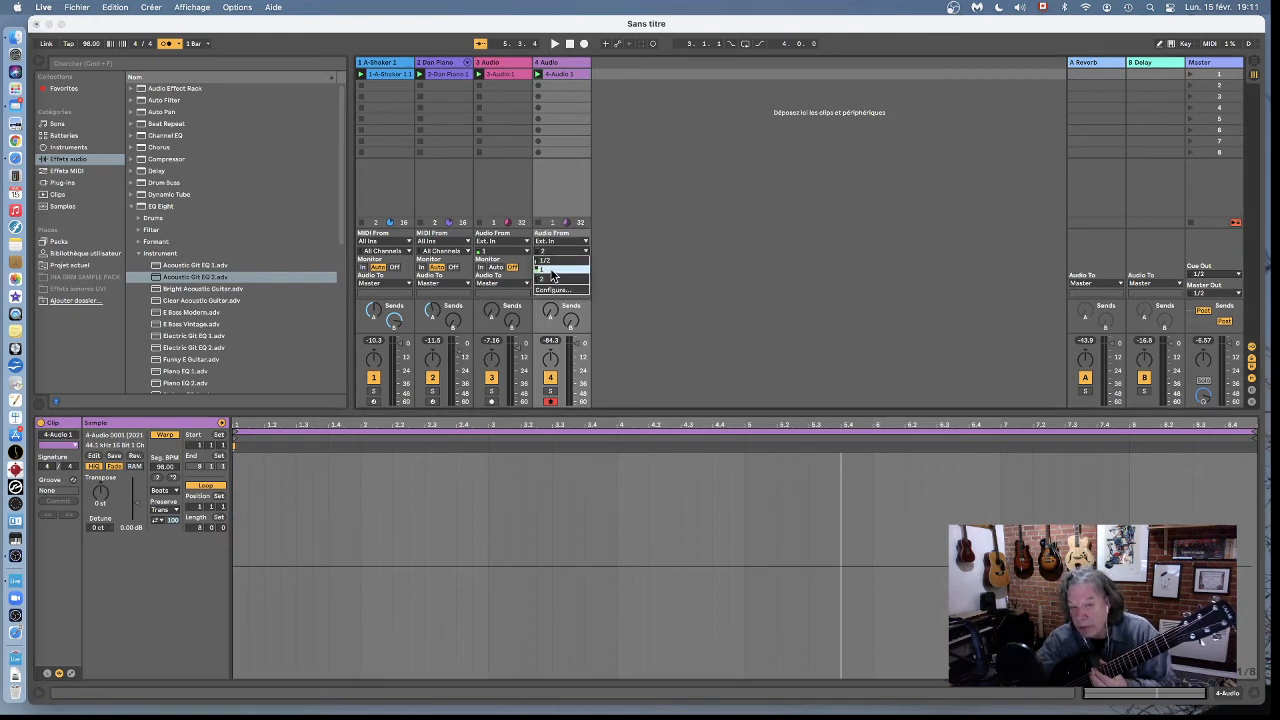
click(551, 270)
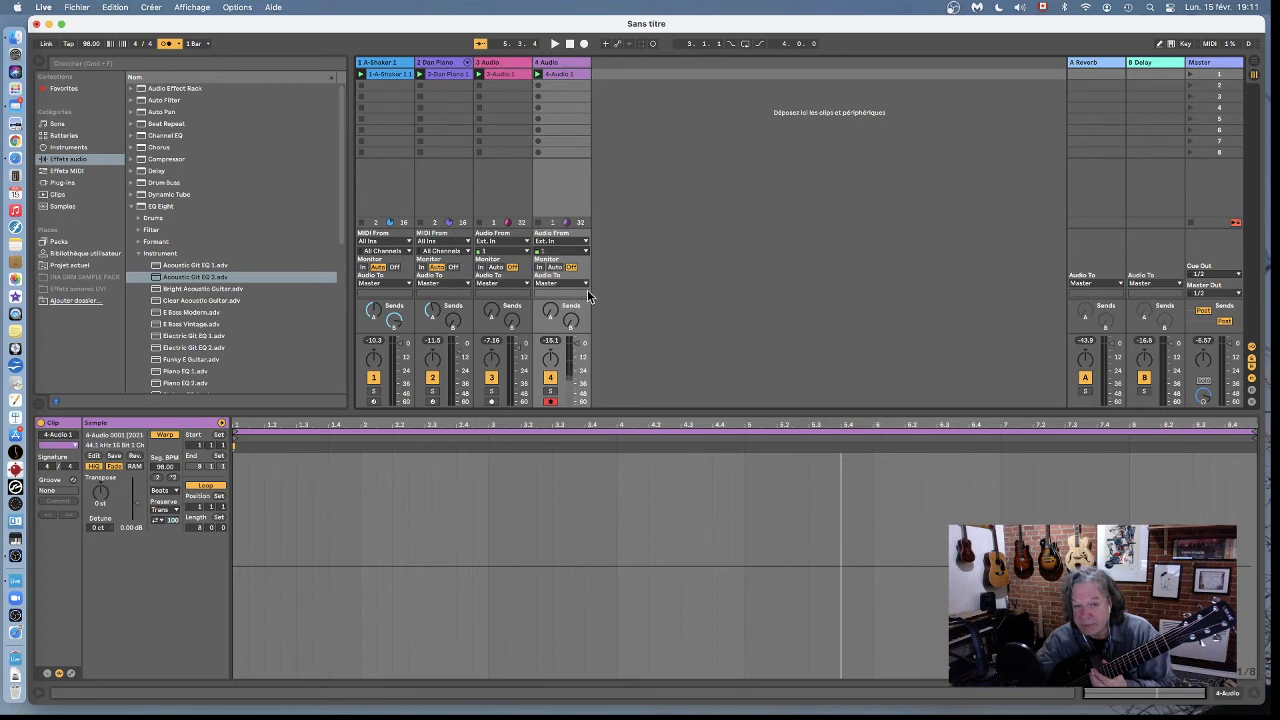
click(559, 86)
click(560, 76)
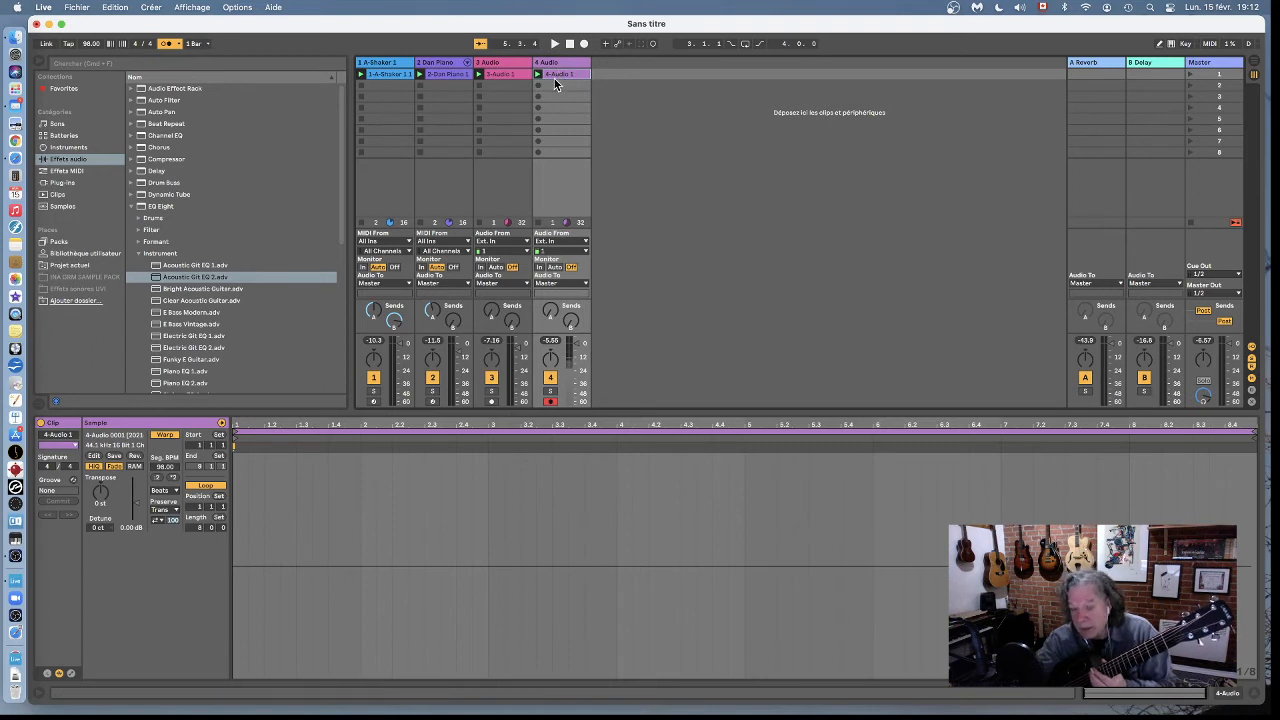
key(Delete)
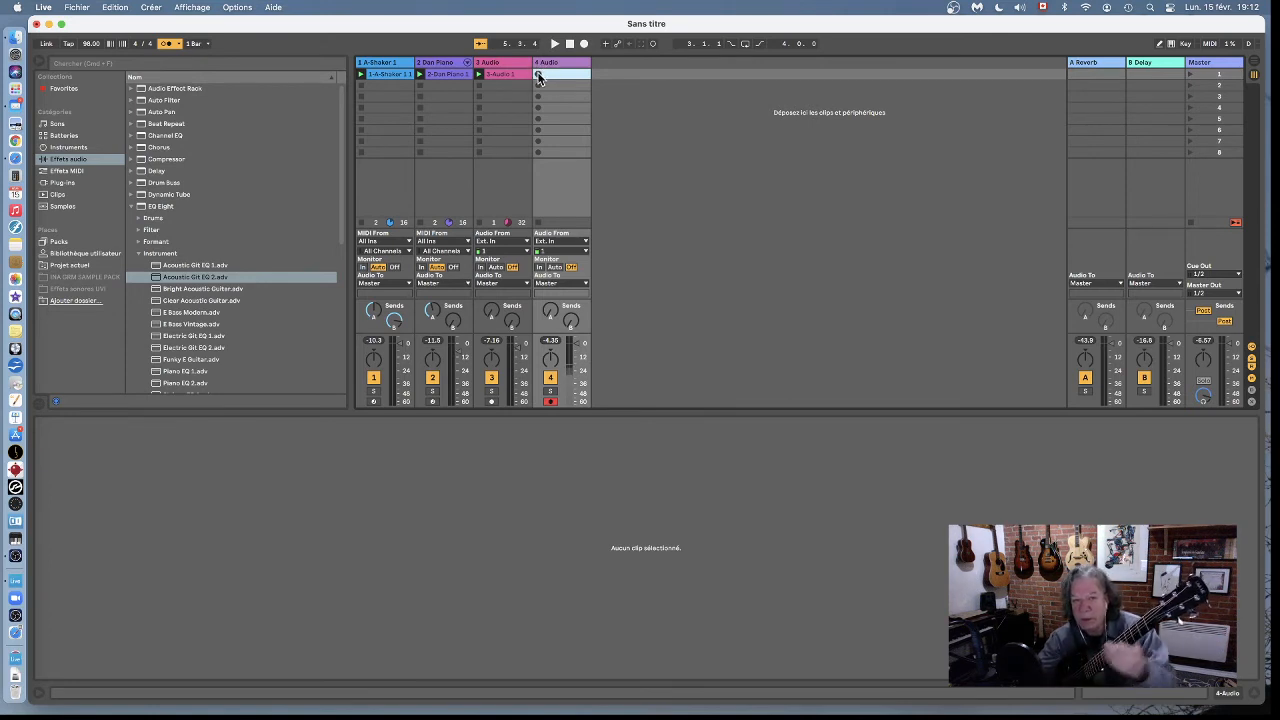
click(538, 76)
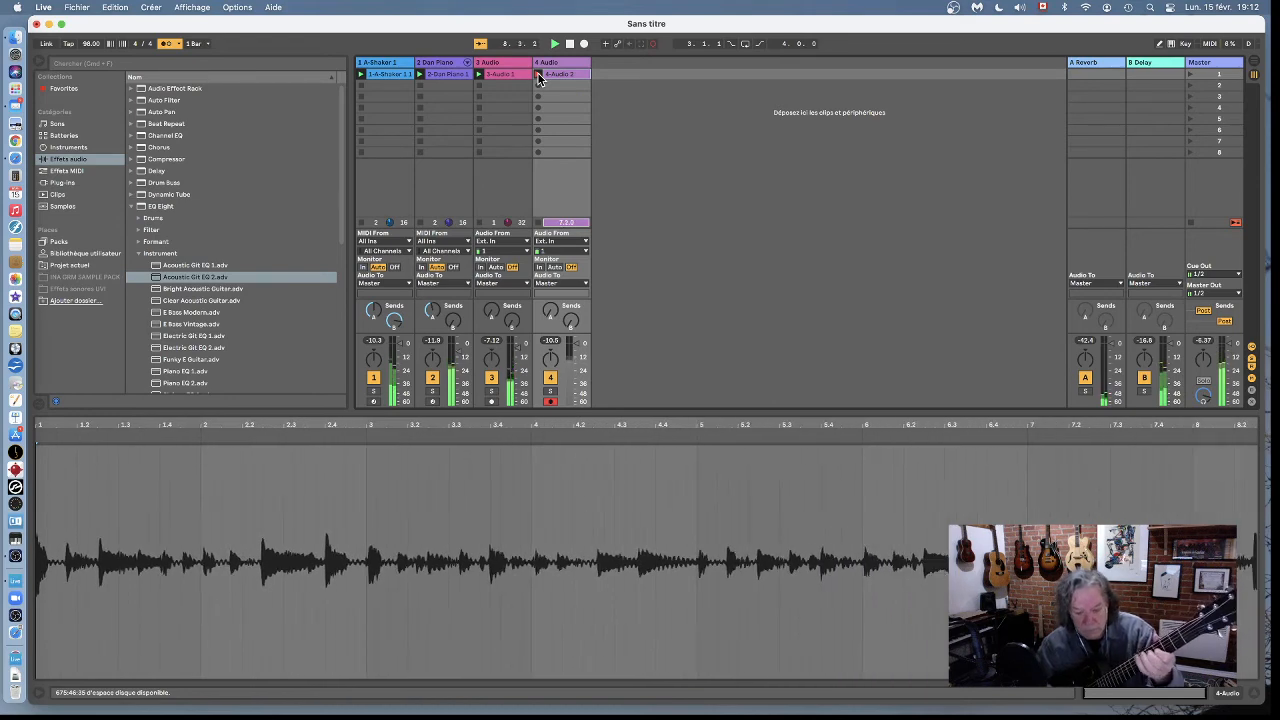
click(538, 76)
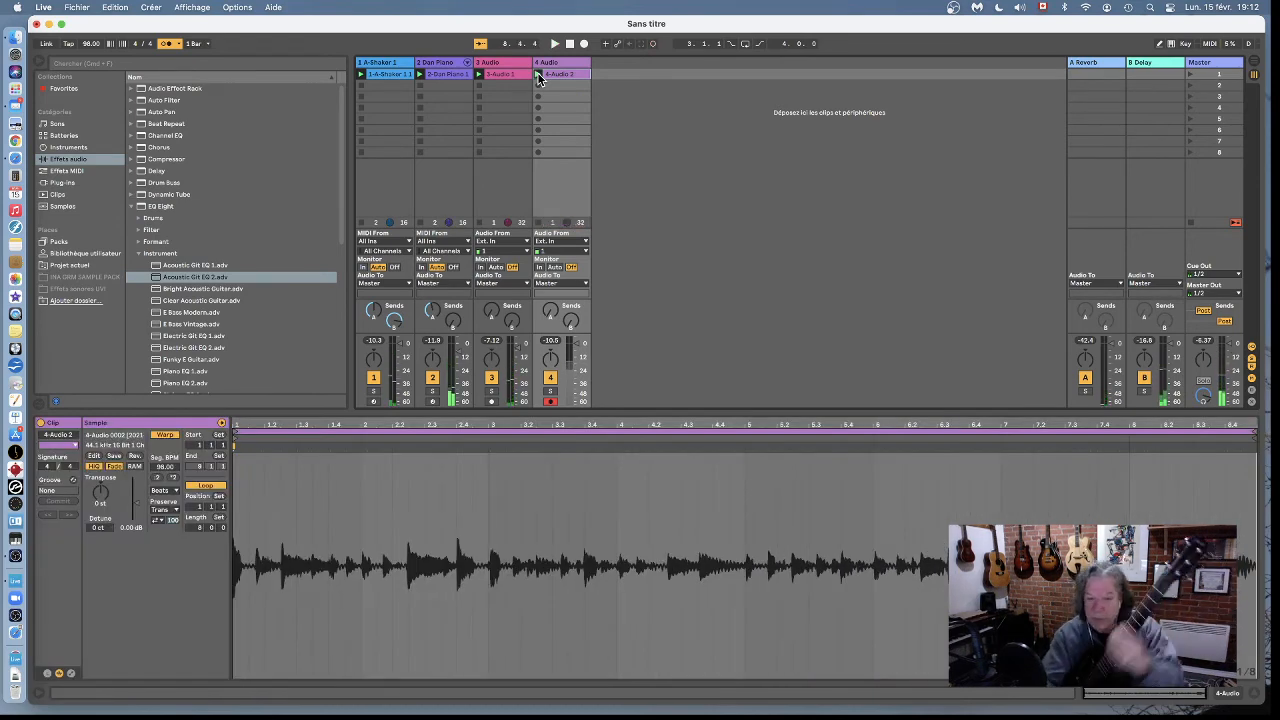
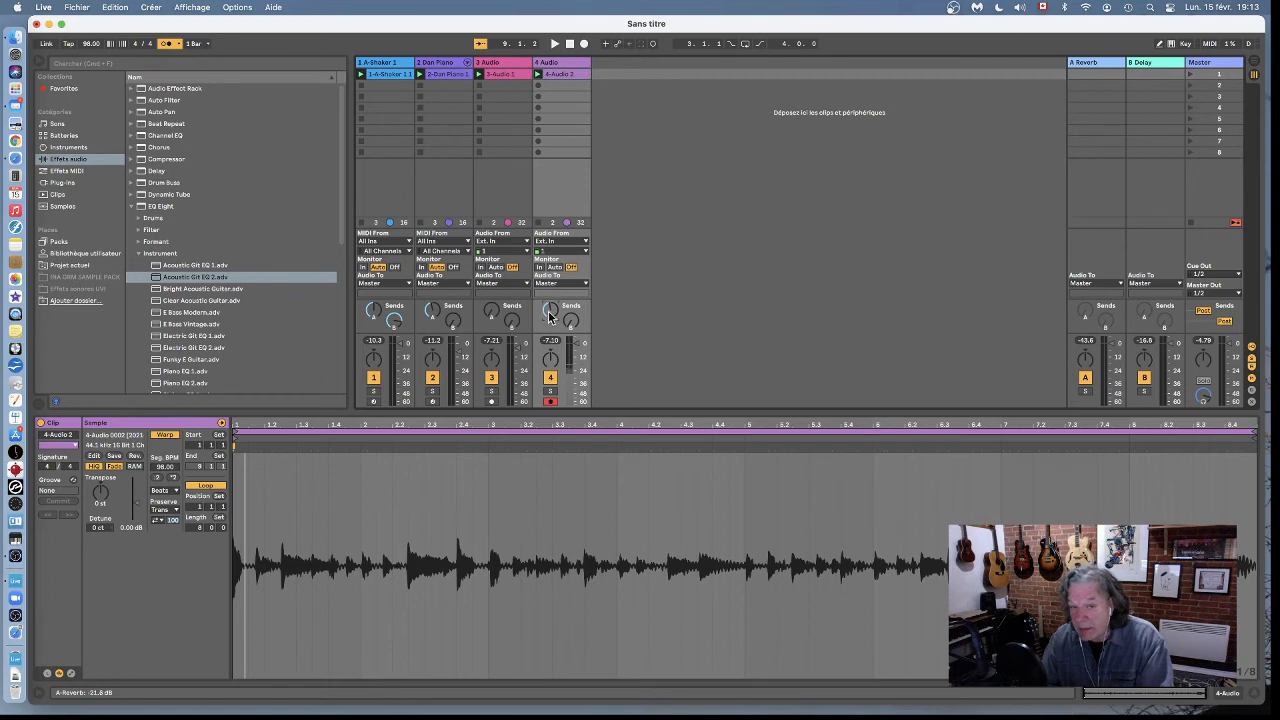
Raise the A Reverb sends on 3 Audio and 4 Audio, the latter to -19.0 dB, and pan both tracks while listening.
drag(491, 318, 491, 303)
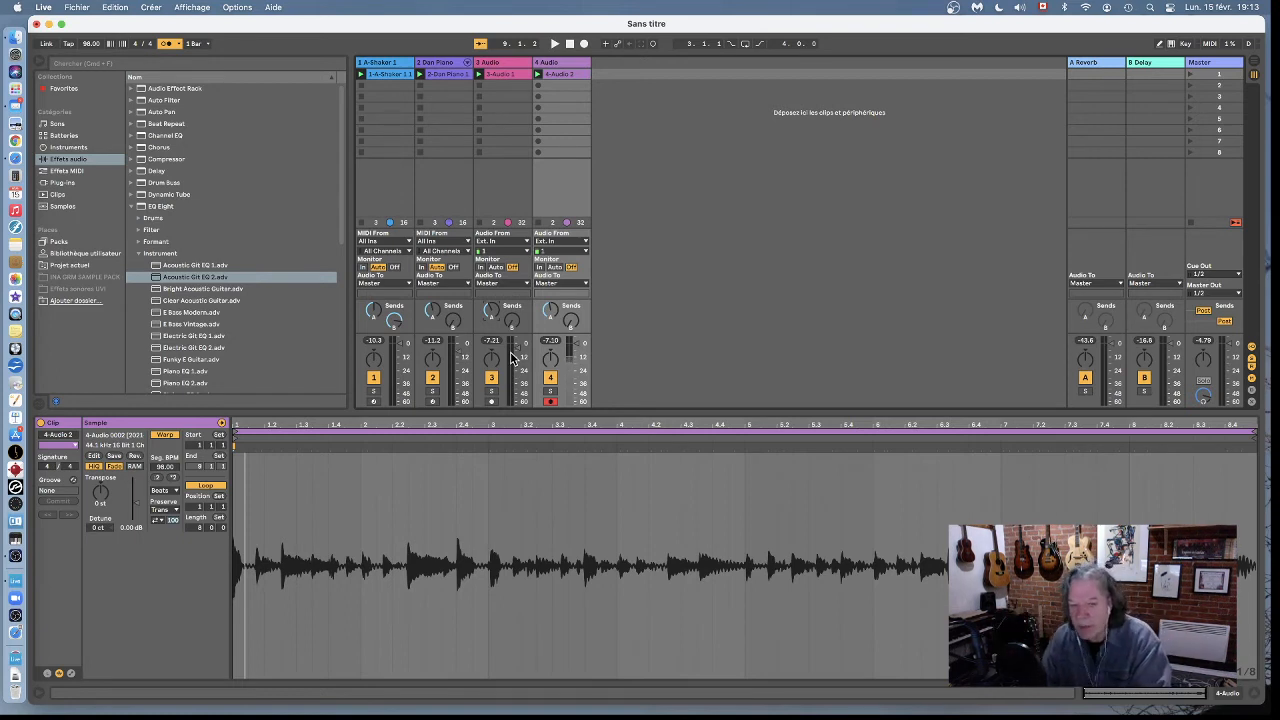
key(space)
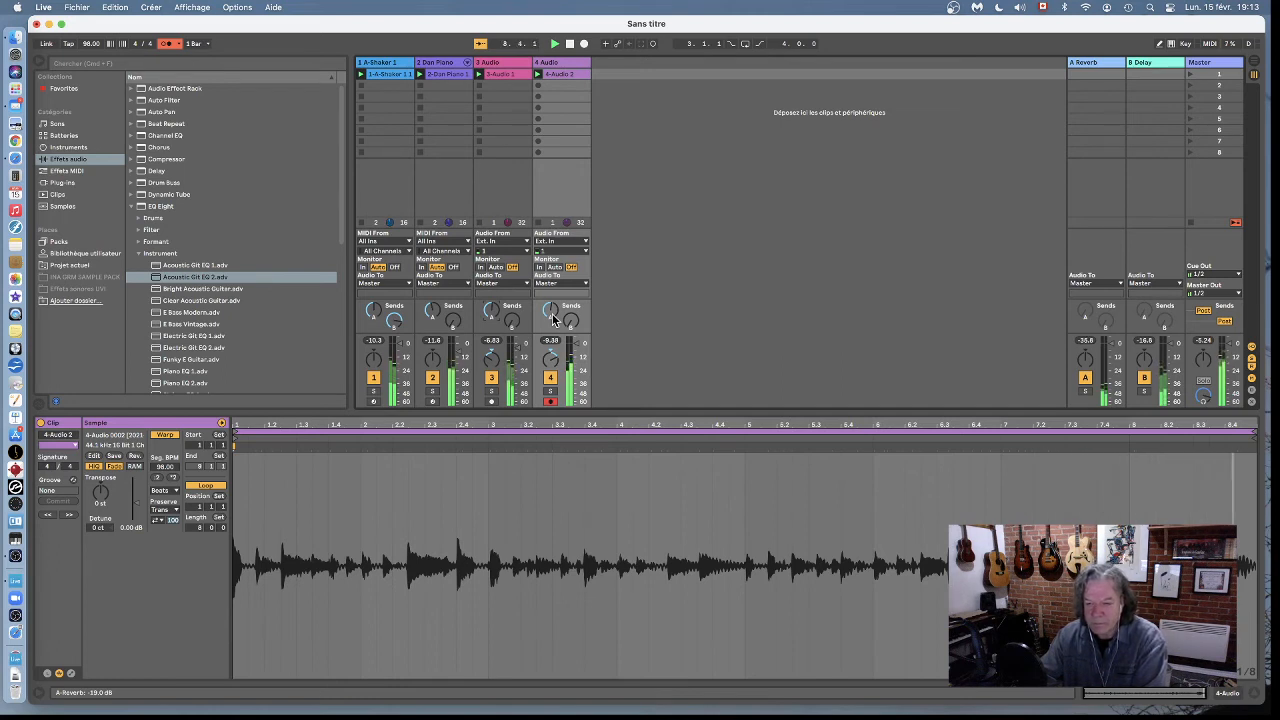
key(space)
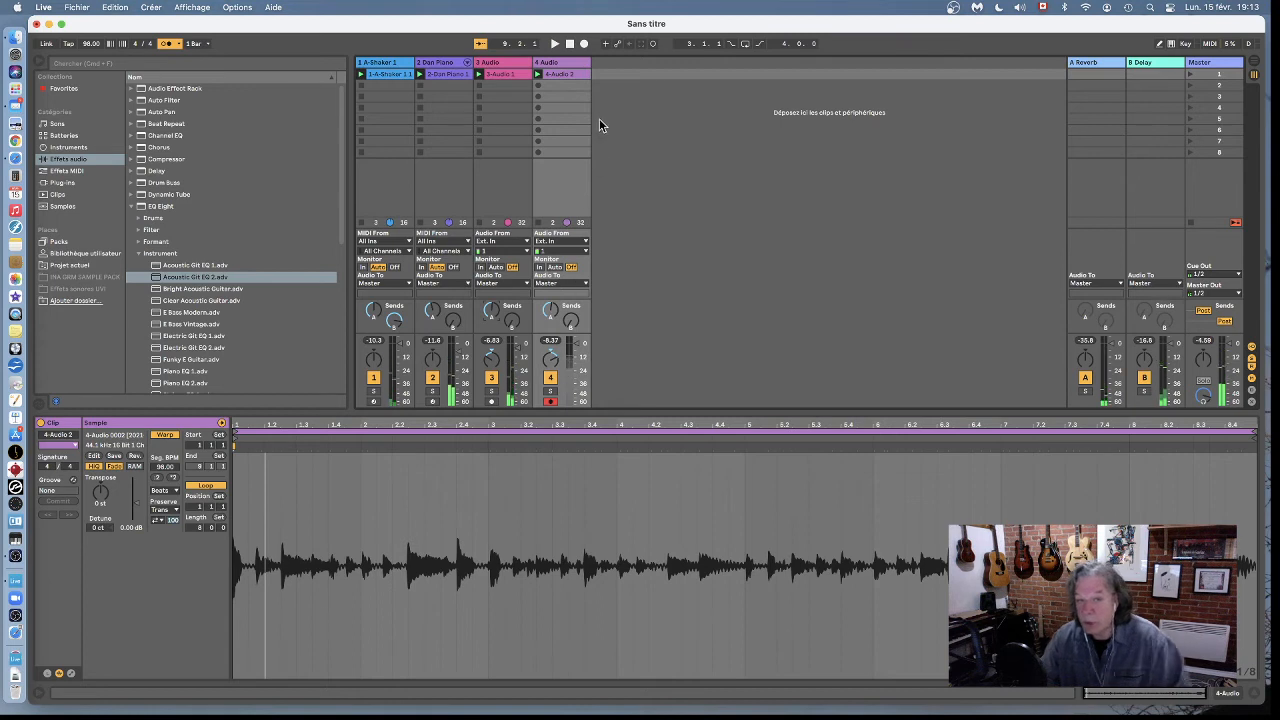
Add the Glue Compressor effect to the 4 Audio track and listen to that track soloed.
click(557, 63)
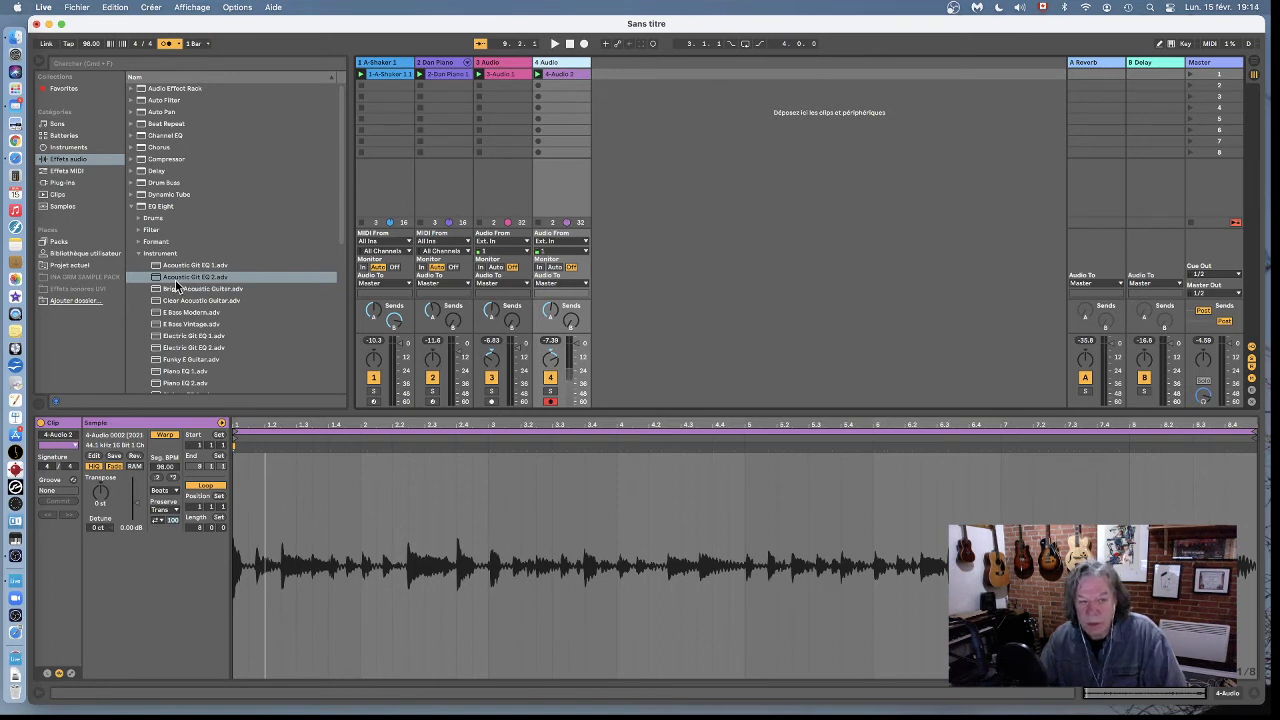
click(139, 256)
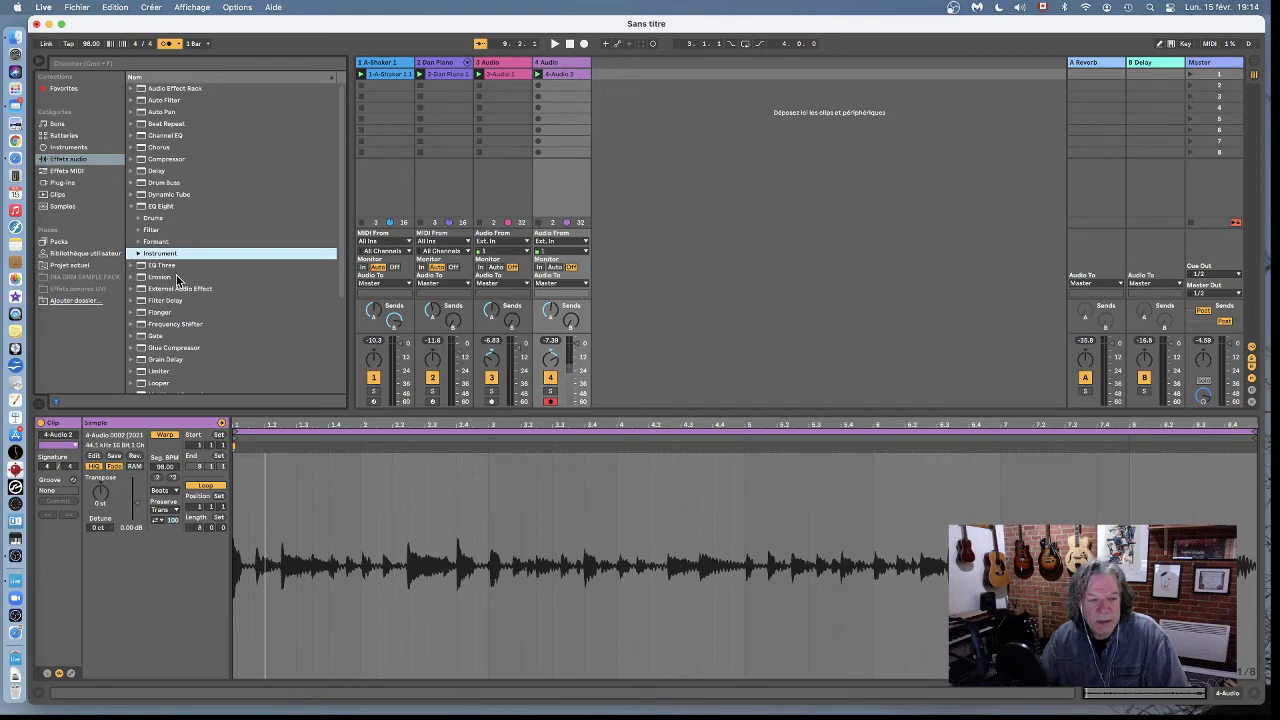
double_click(162, 348)
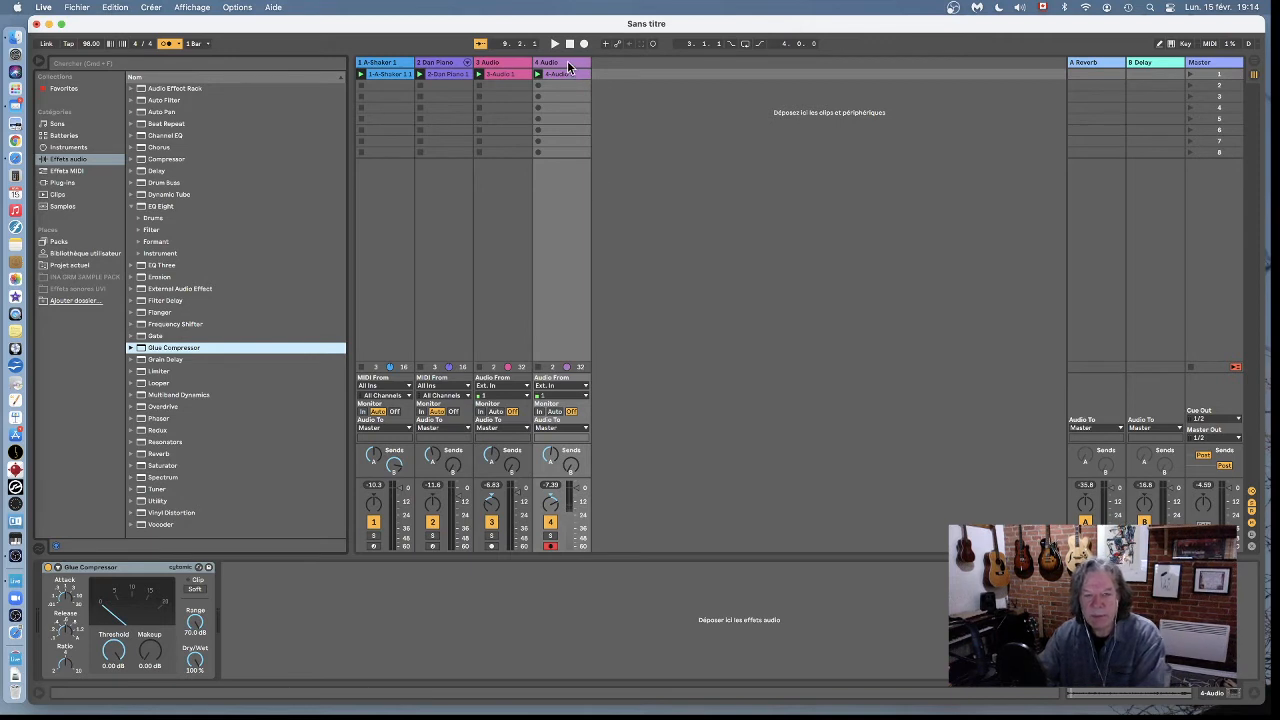
click(538, 75)
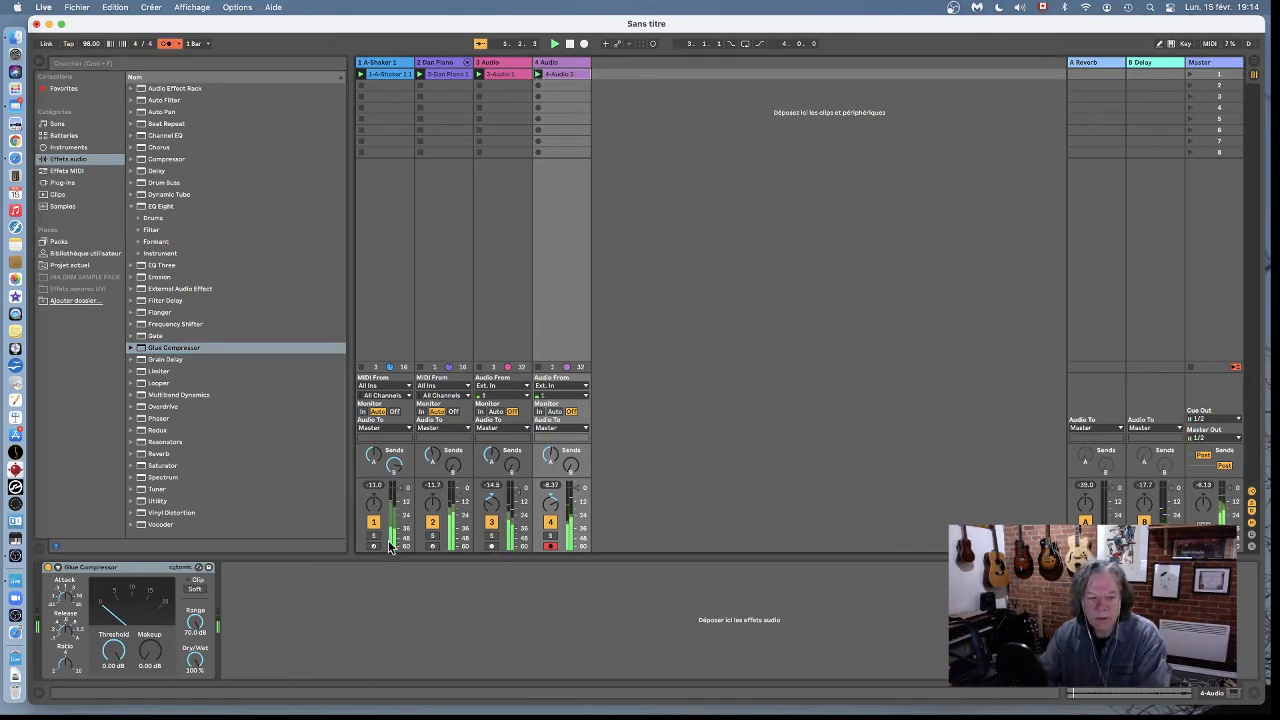
click(550, 536)
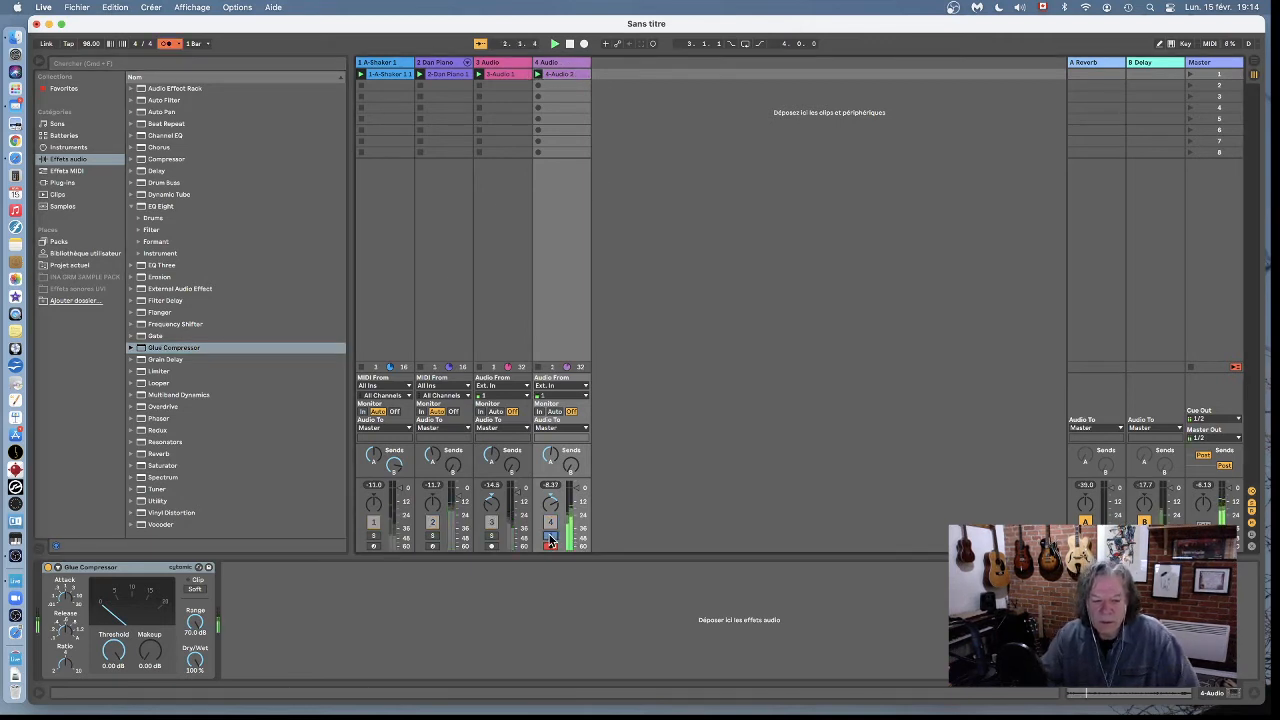
Compare the 4 Audio track with the Glue Compressor bypassed and re-enabled during playback.
click(47, 568)
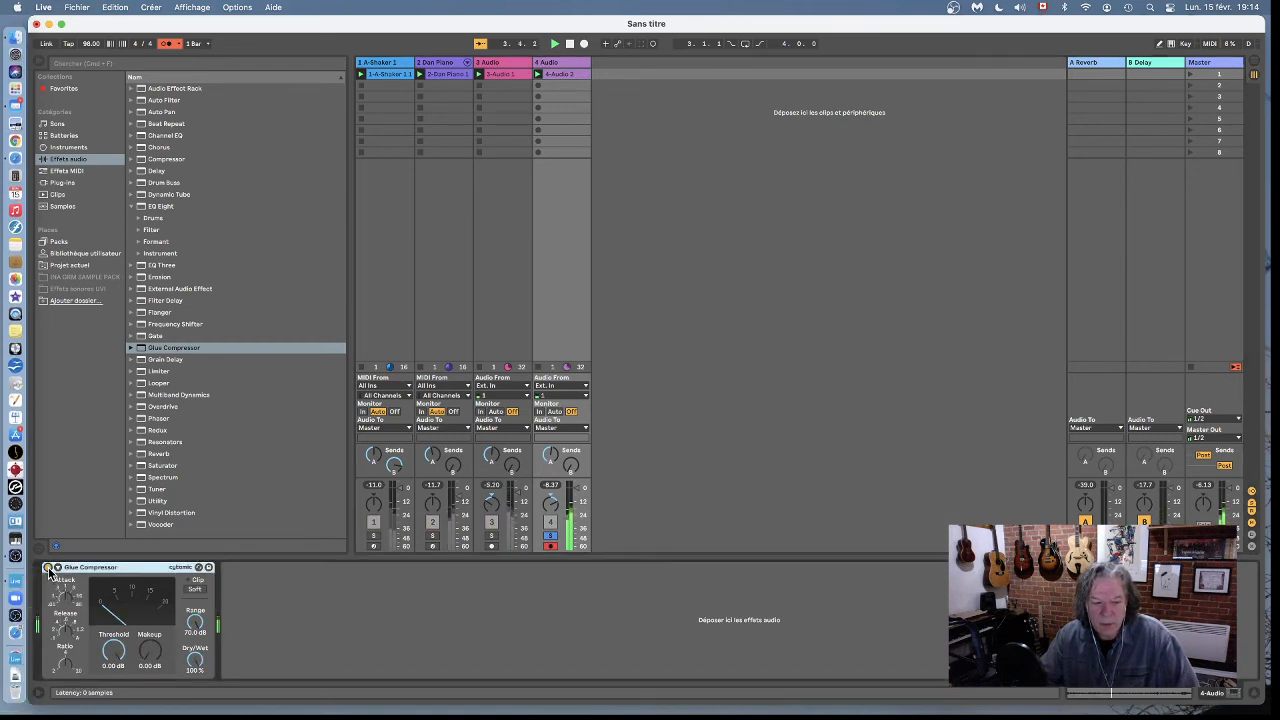
click(48, 568)
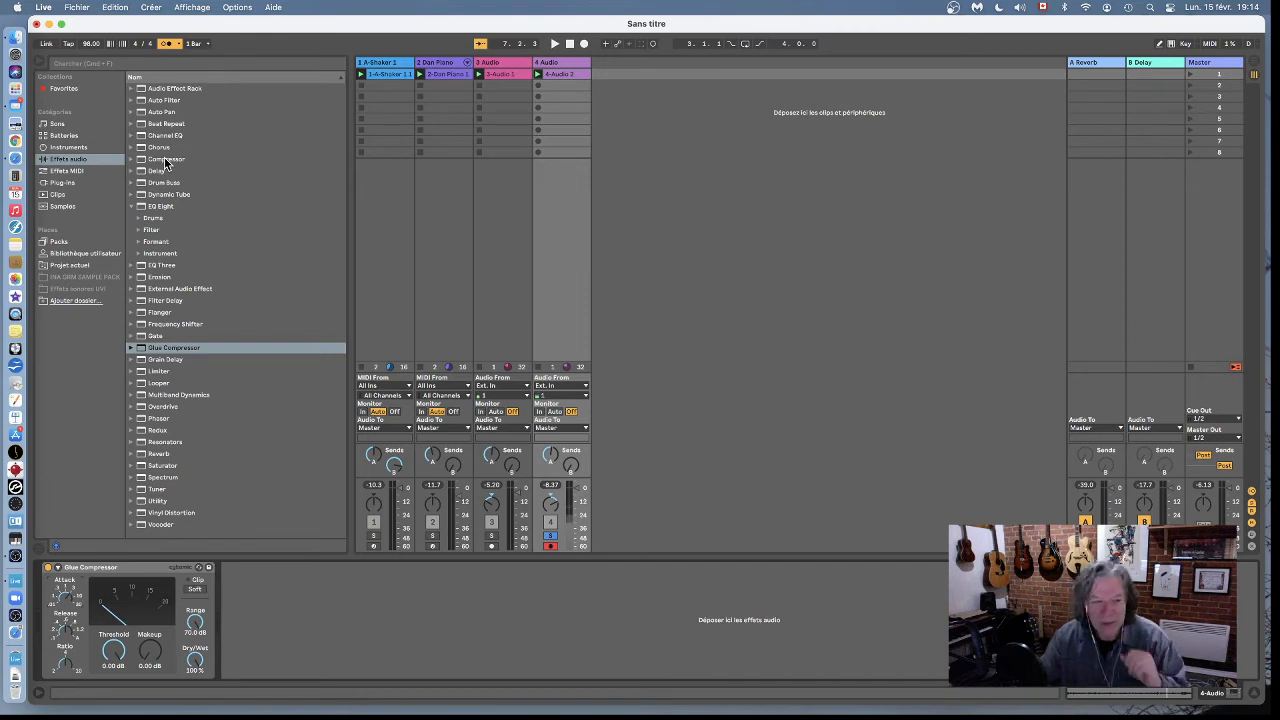
Add the Flanger preset Tinkertoy to the 4 Audio track and adjust its delay time to about 1.22 ms along with its feedback.
click(130, 314)
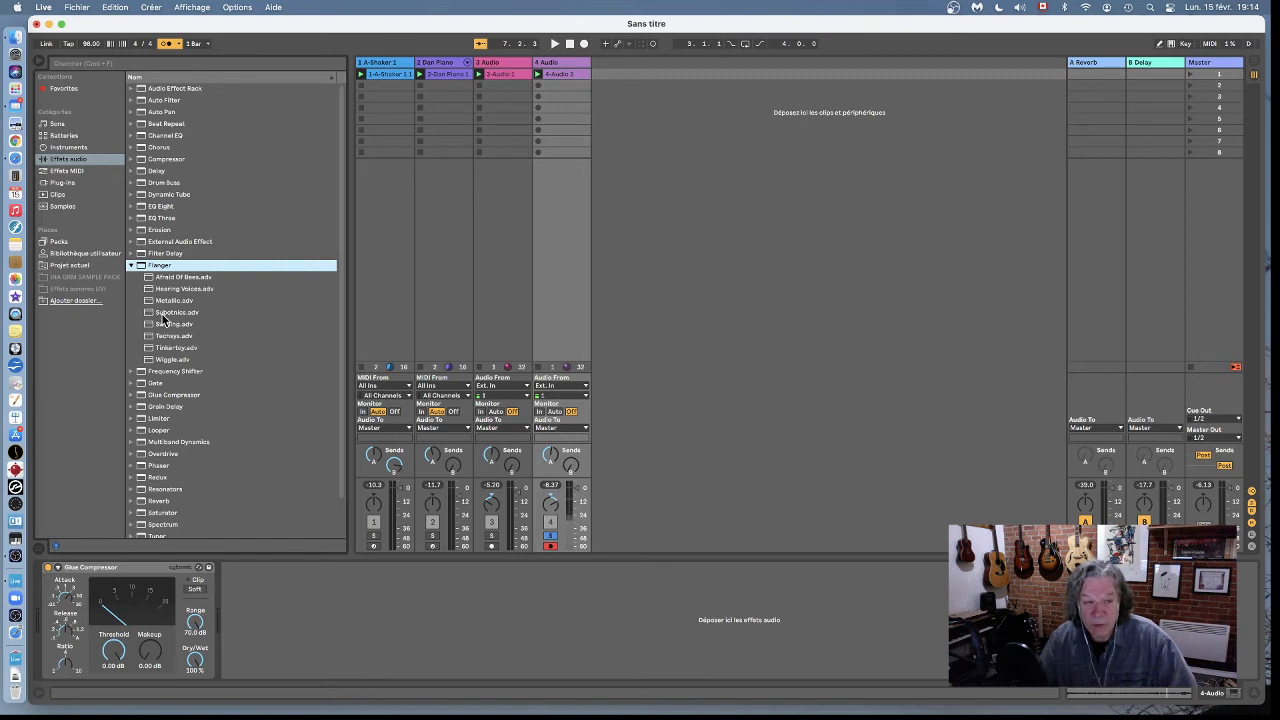
click(162, 313)
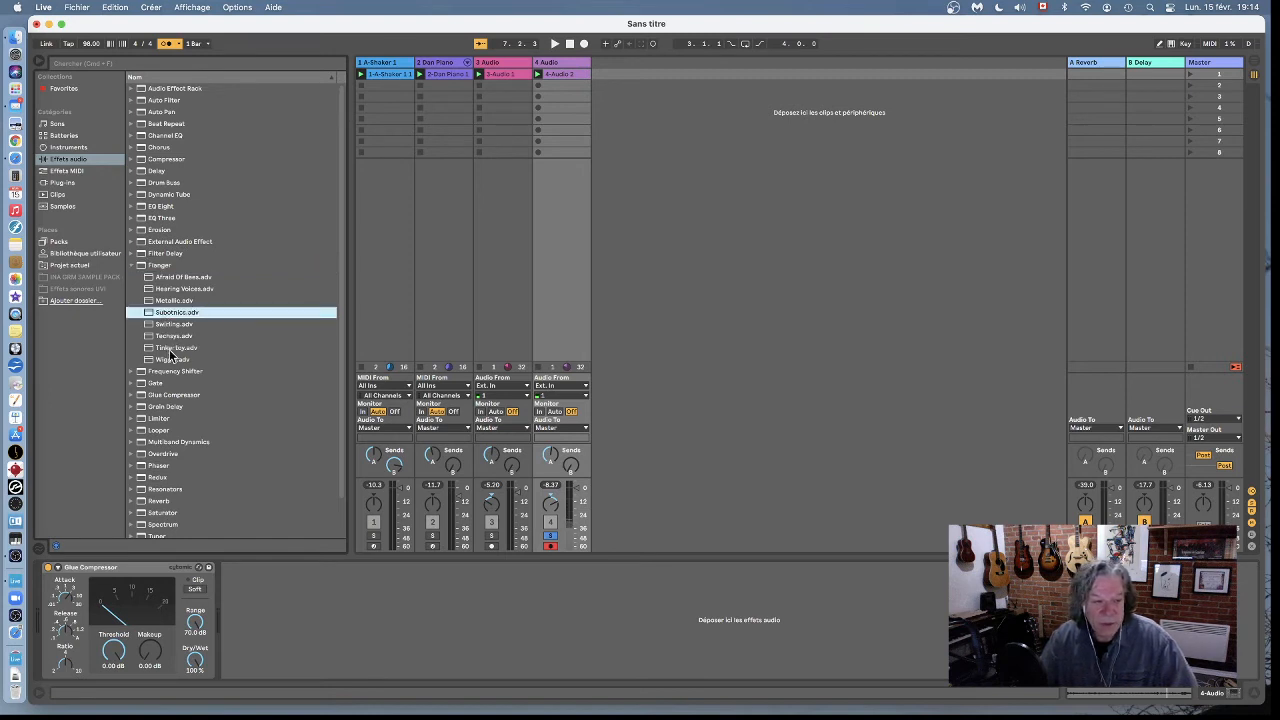
click(165, 348)
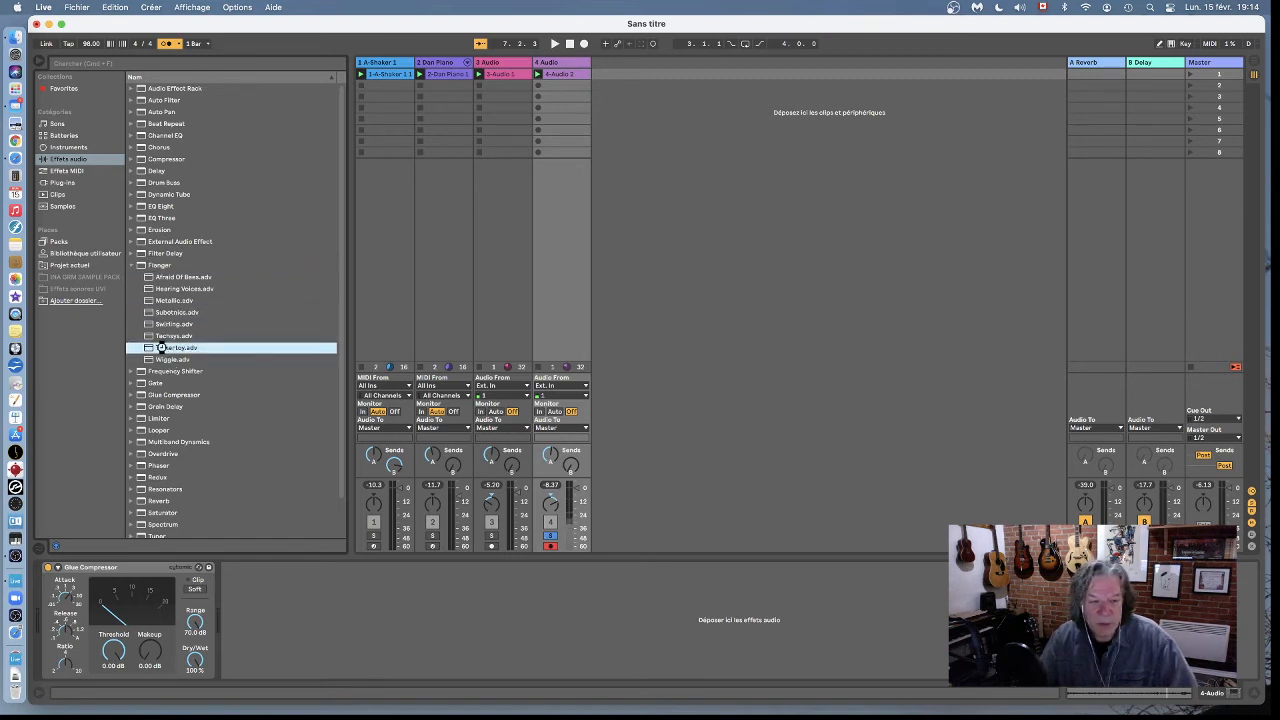
double_click(163, 348)
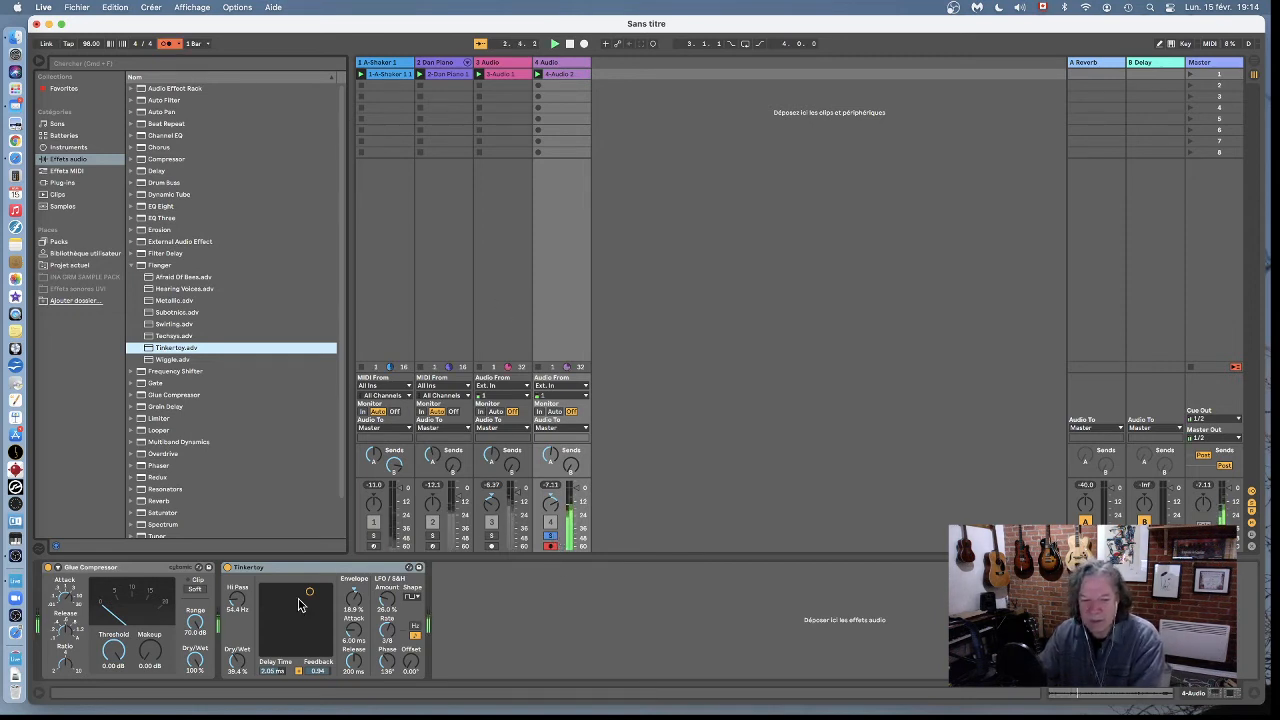
drag(312, 595, 288, 609)
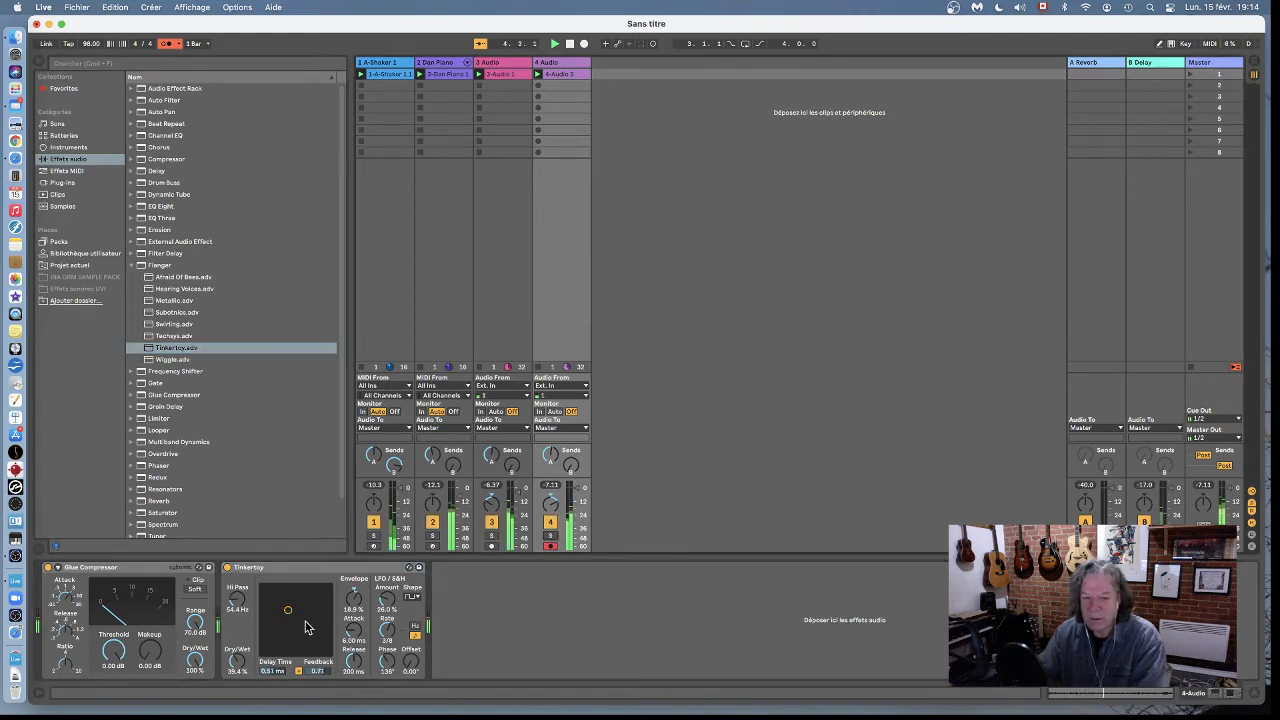
drag(289, 614, 302, 603)
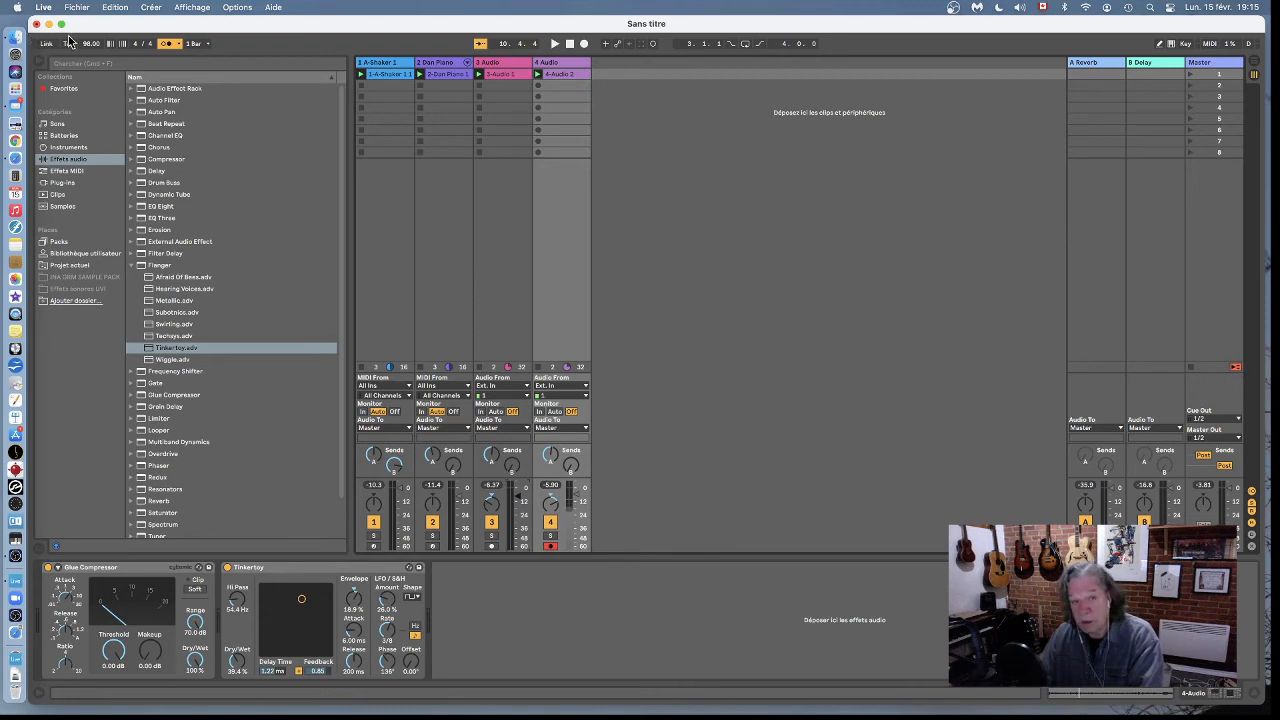
Play the set, stop the 4 Audio, A-Shaker 1 and 3 Audio clips one after another, and relaunch the shaker clip.
key(space)
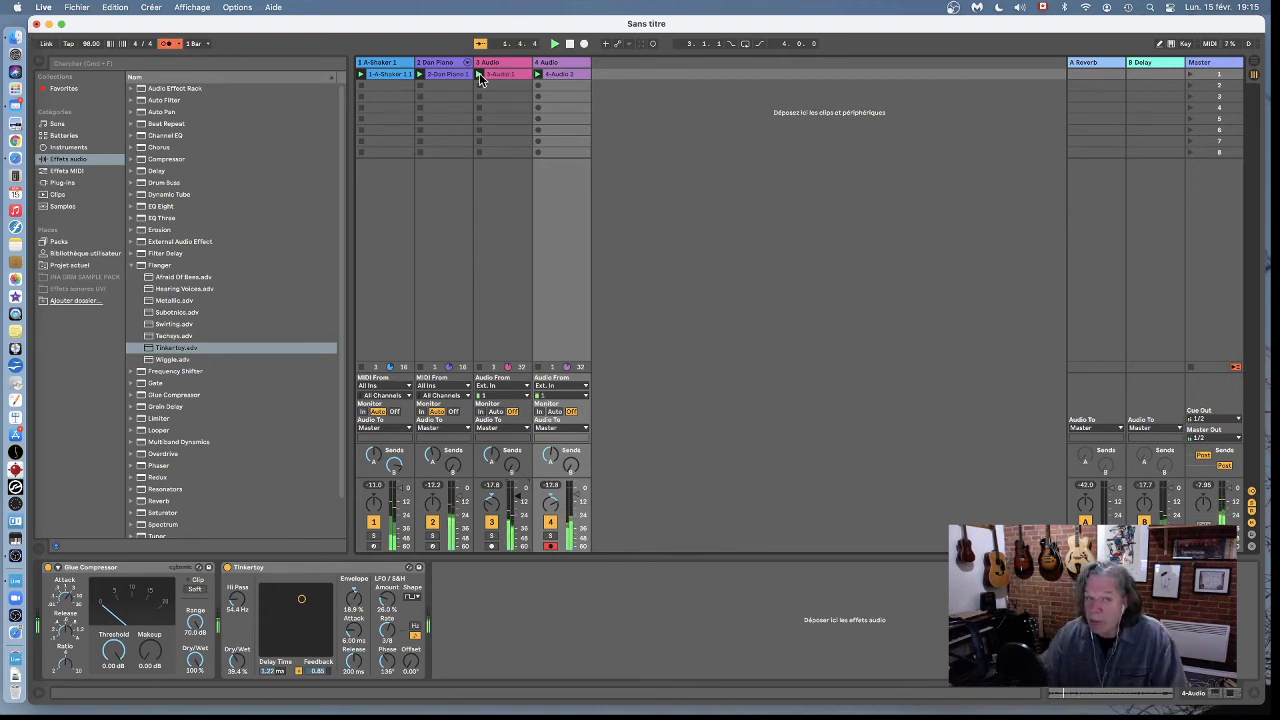
click(538, 76)
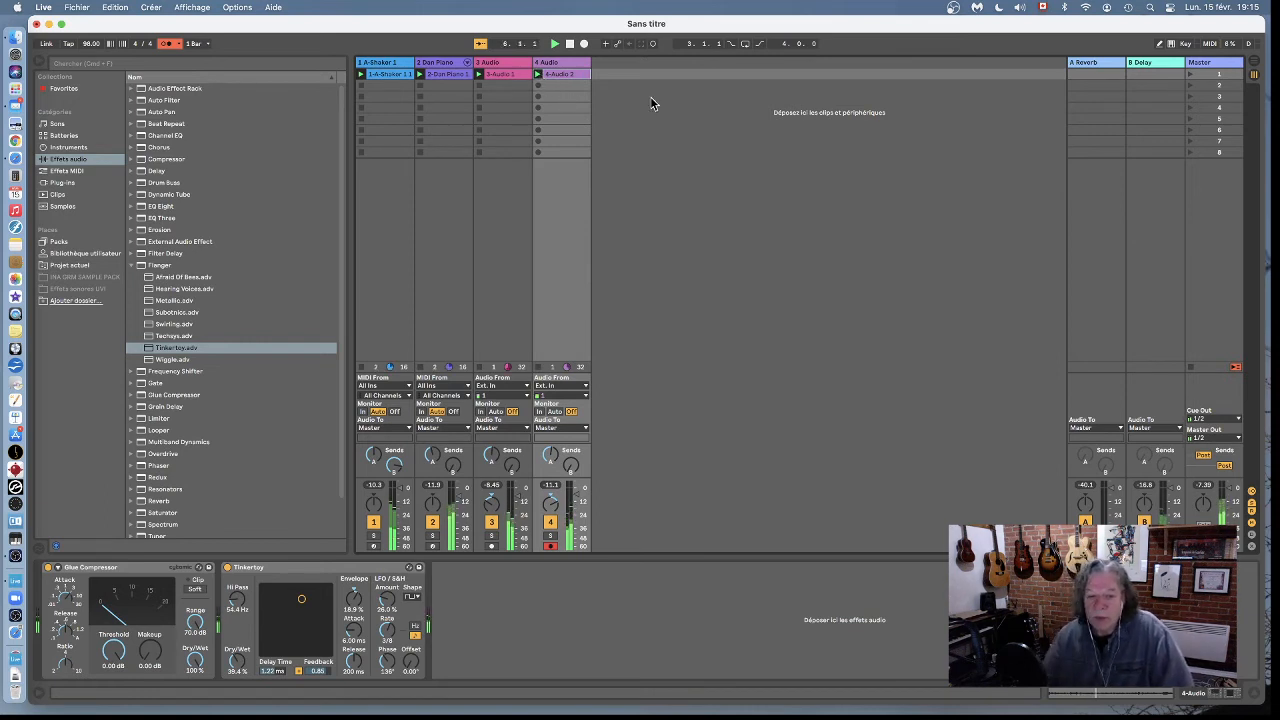
click(538, 368)
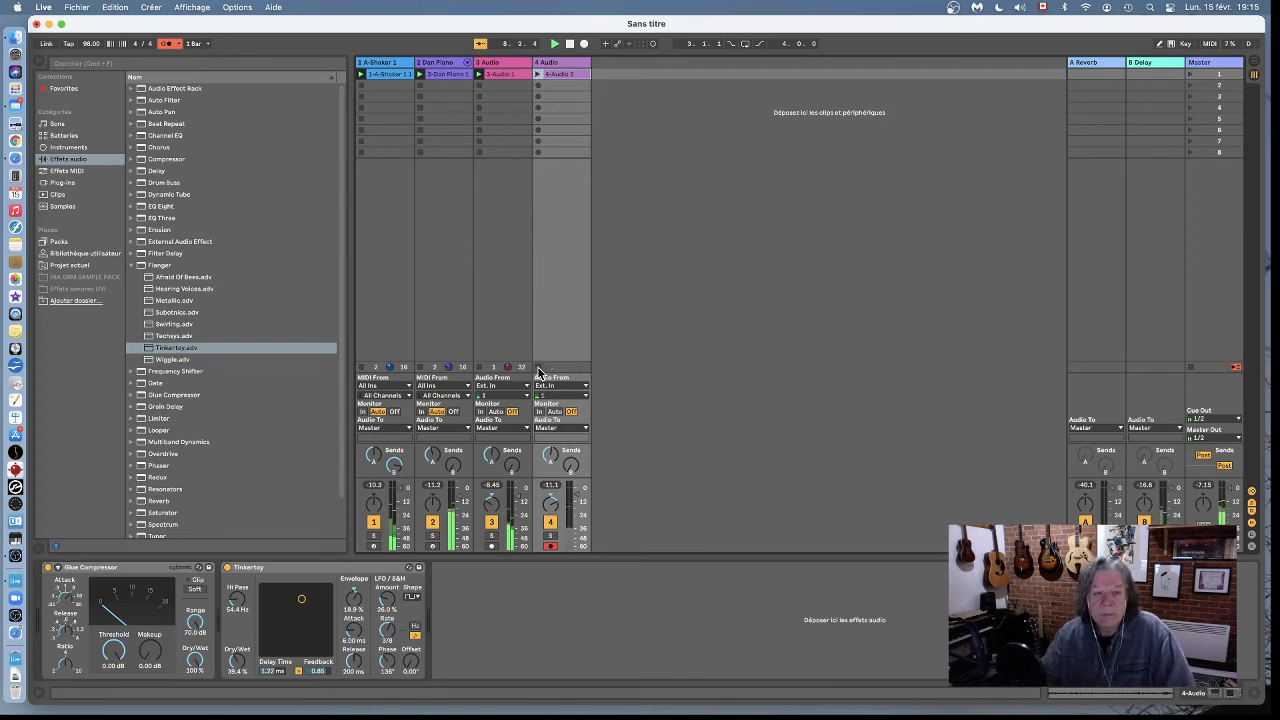
click(362, 368)
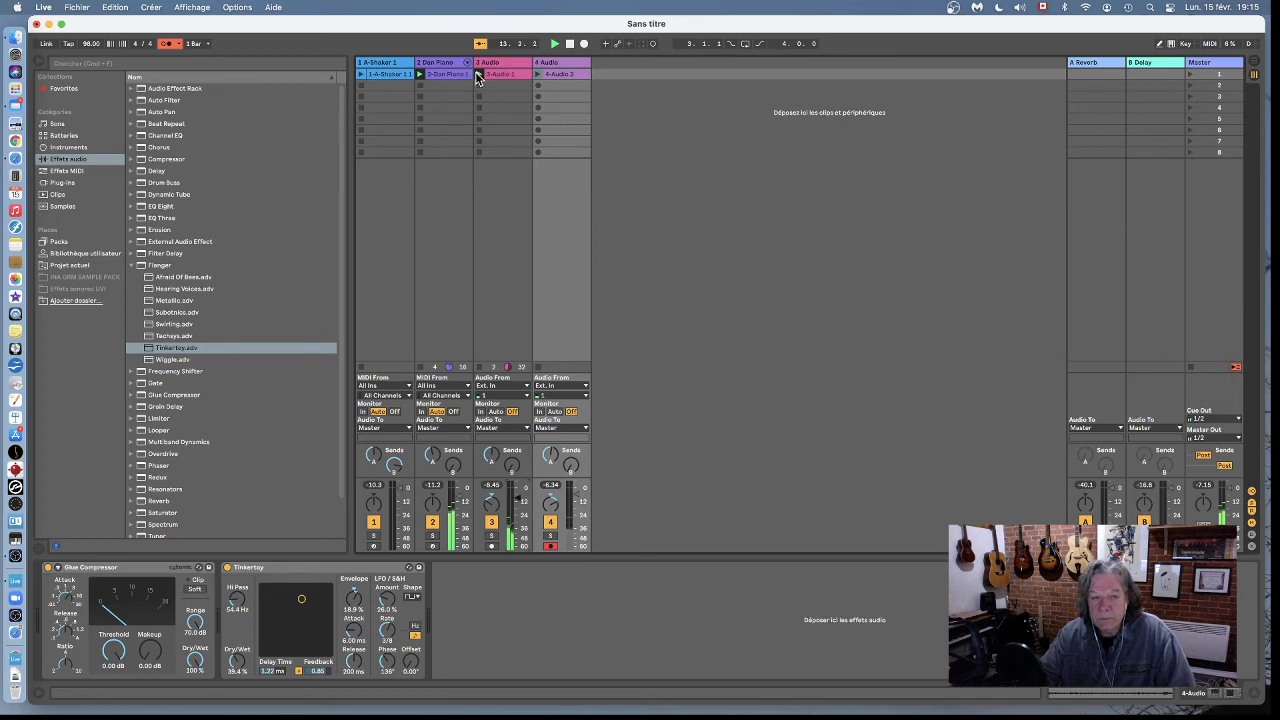
click(481, 367)
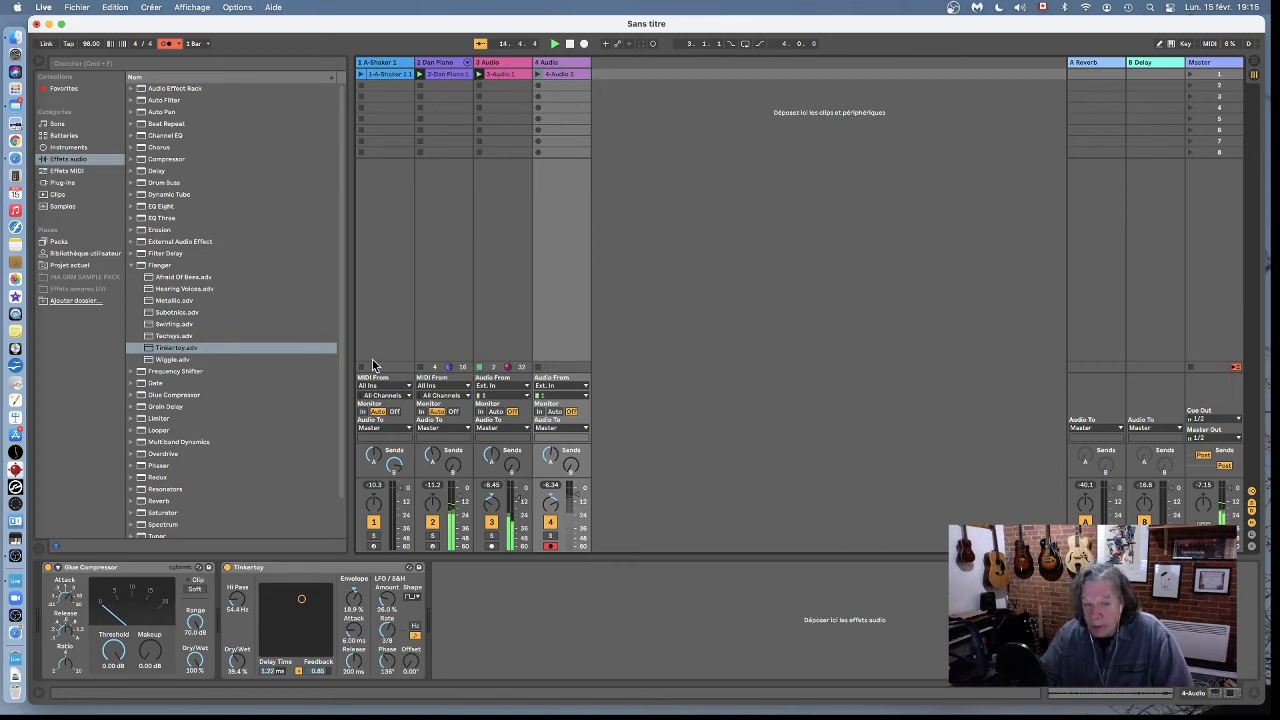
click(362, 76)
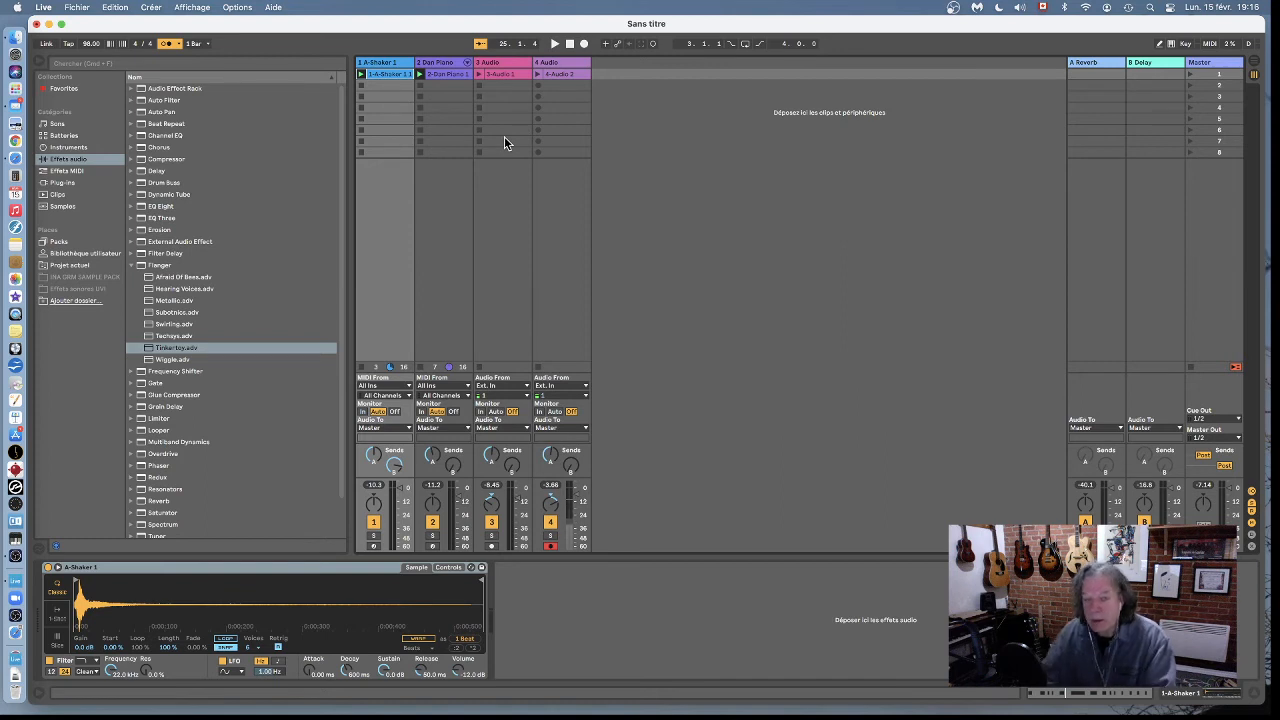
Duplicate the 2 Dan Piano track and delete the copied clip from the duplicate's first slot.
click(449, 64)
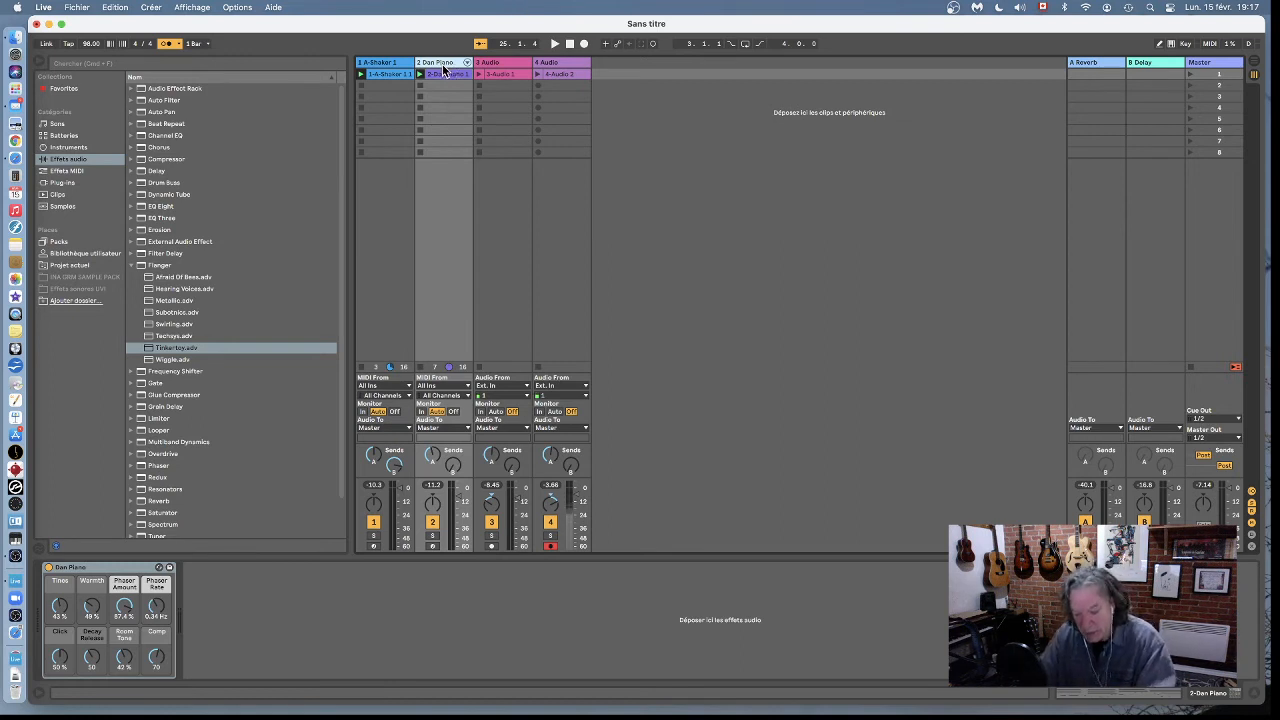
key(super+d)
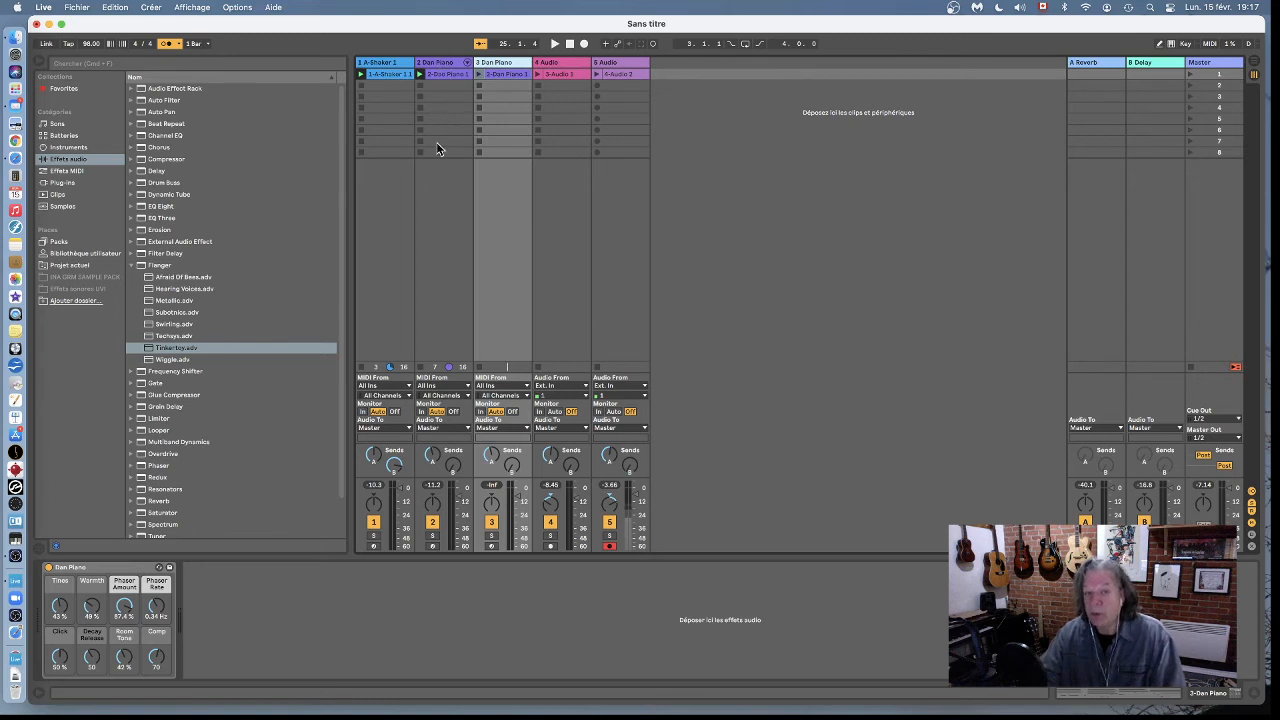
click(435, 205)
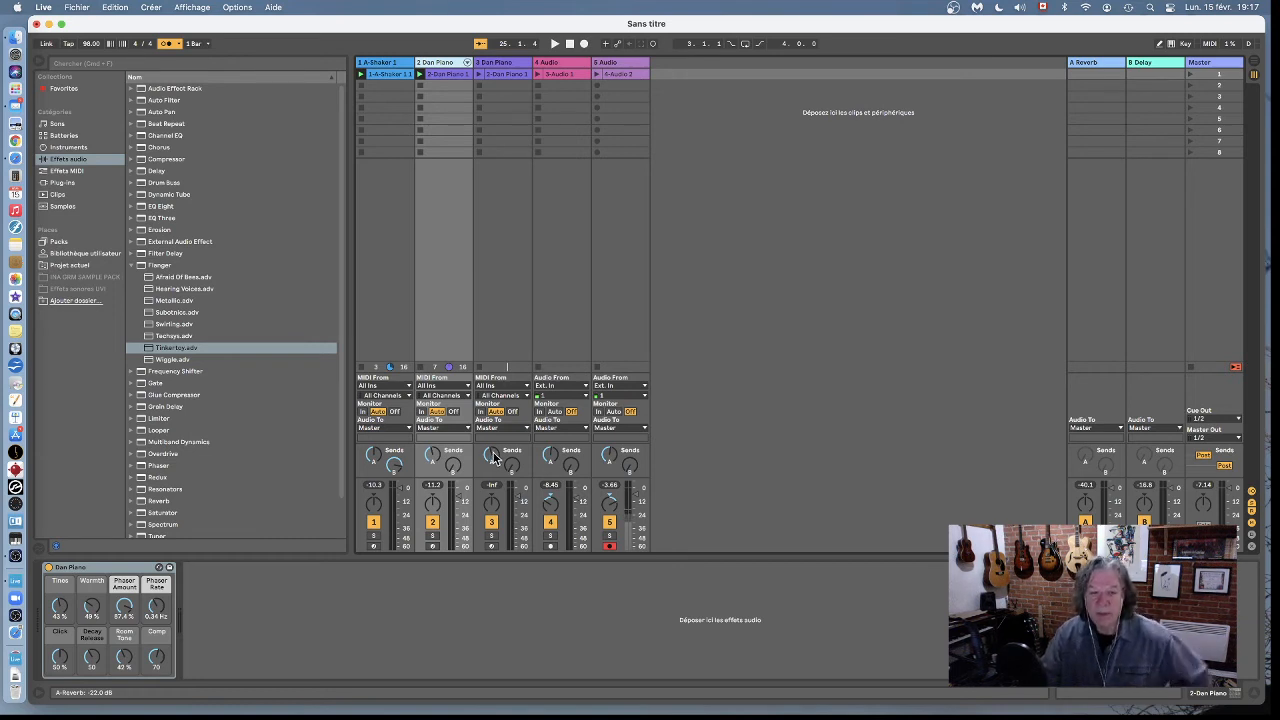
click(501, 75)
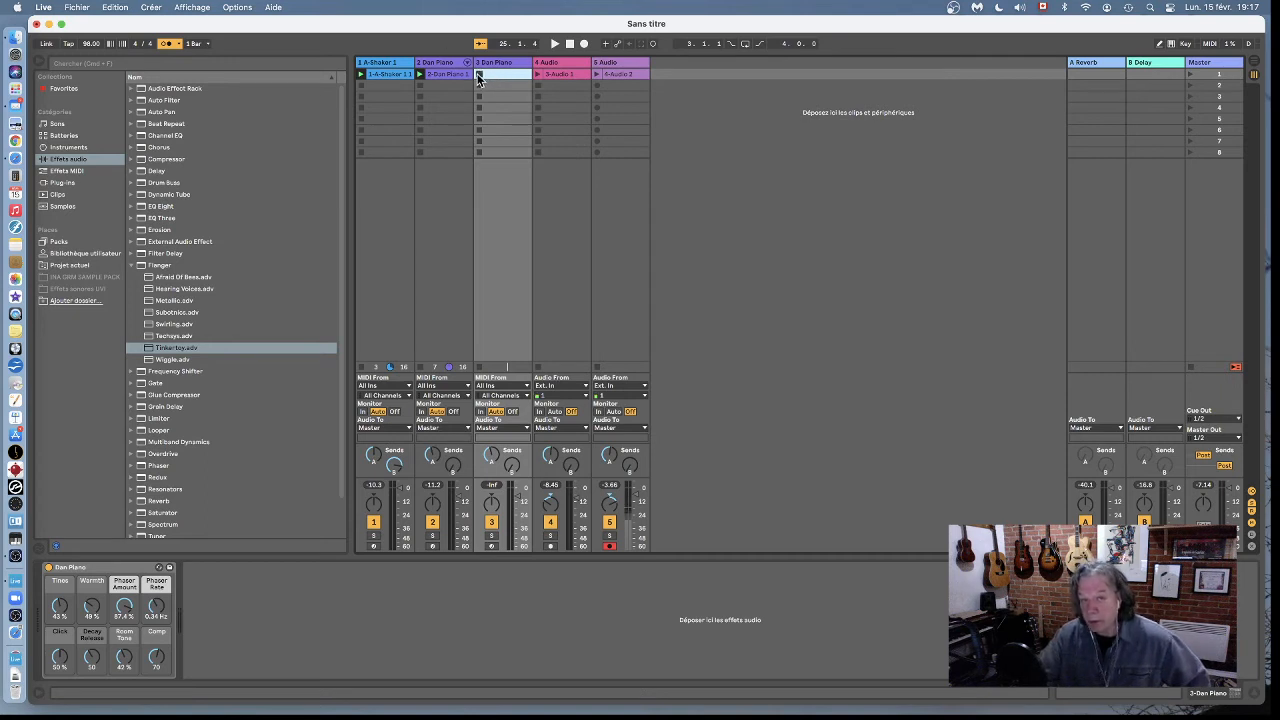
click(478, 76)
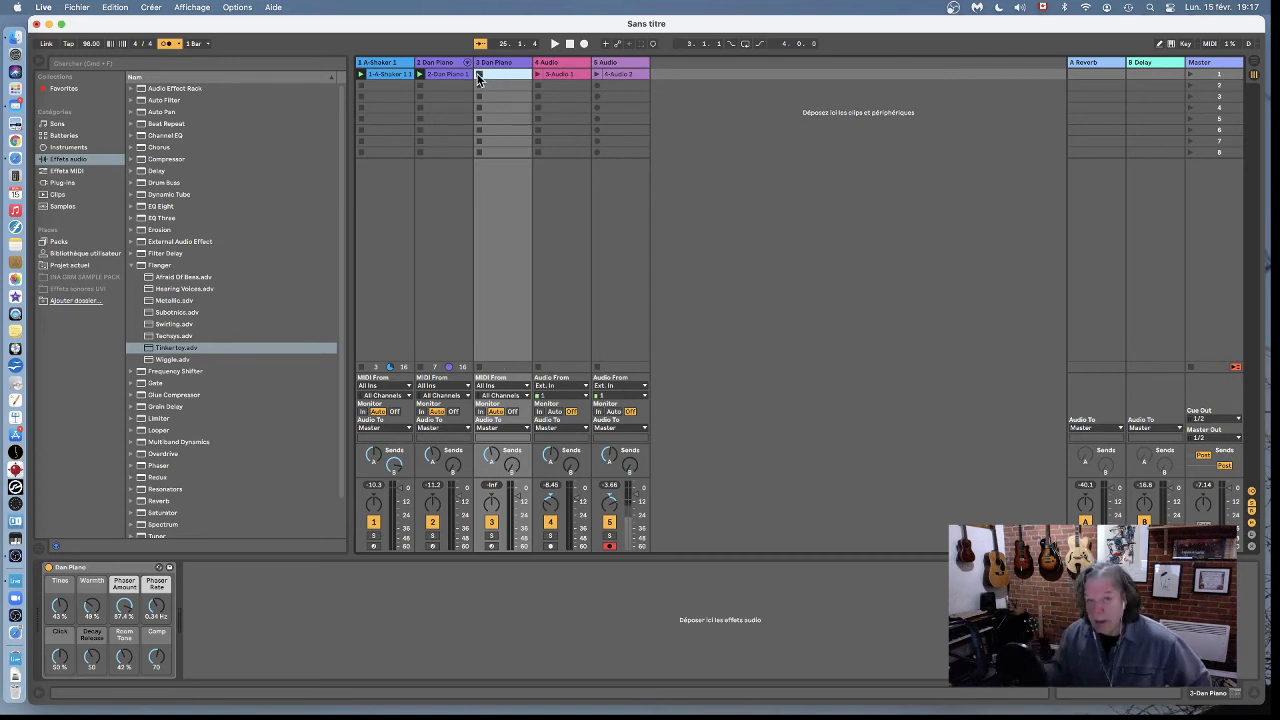
Arm the duplicated 3 Dan Piano track, record a new piano part into its first slot, and open the recorded clip.
click(491, 545)
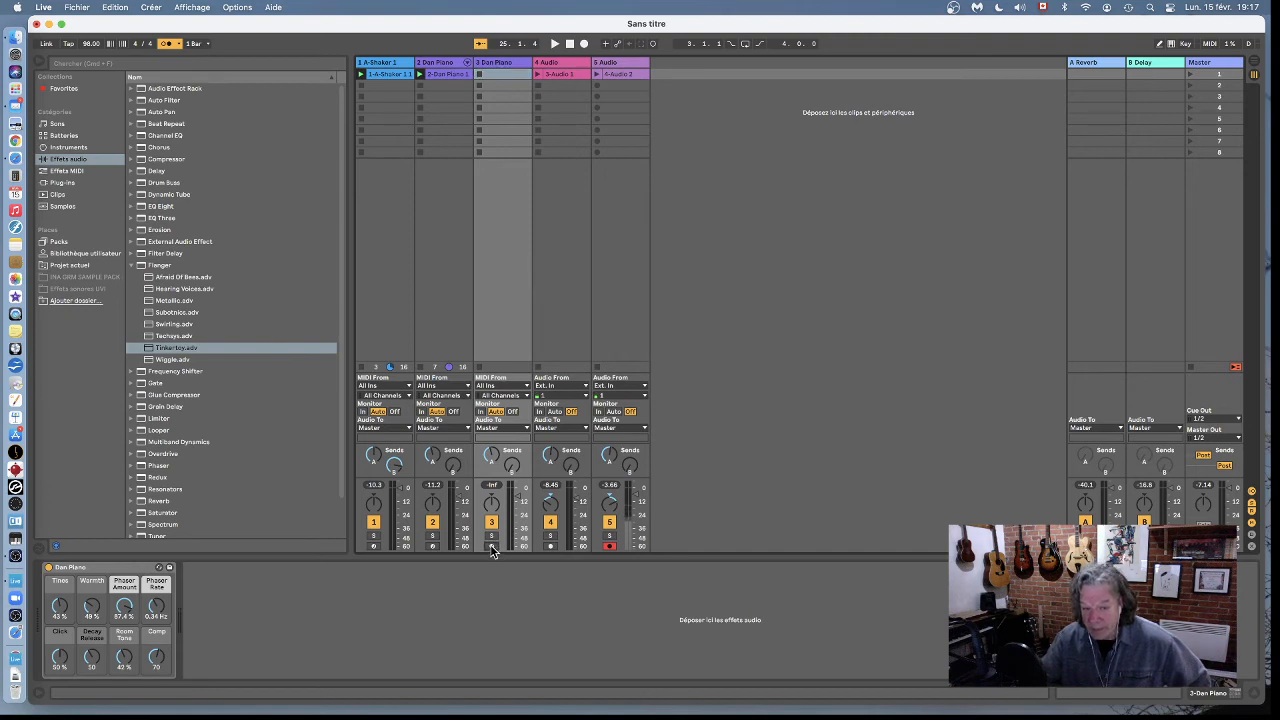
click(479, 74)
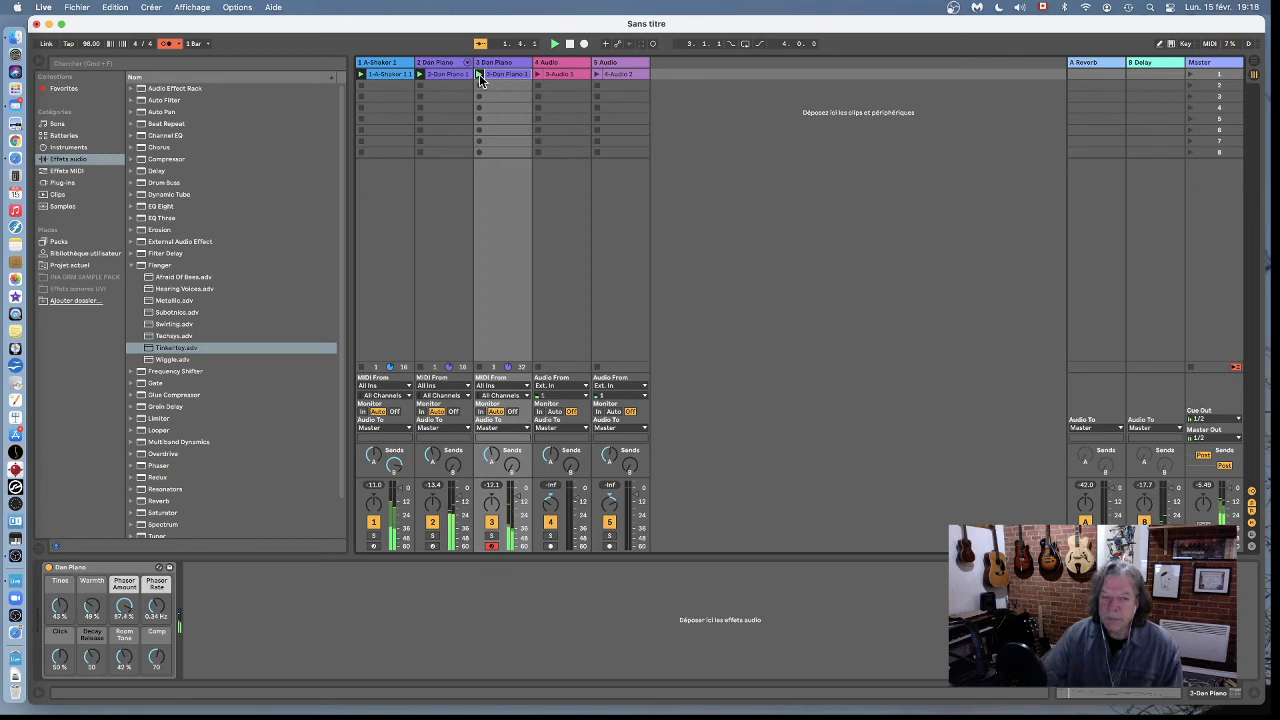
double_click(505, 76)
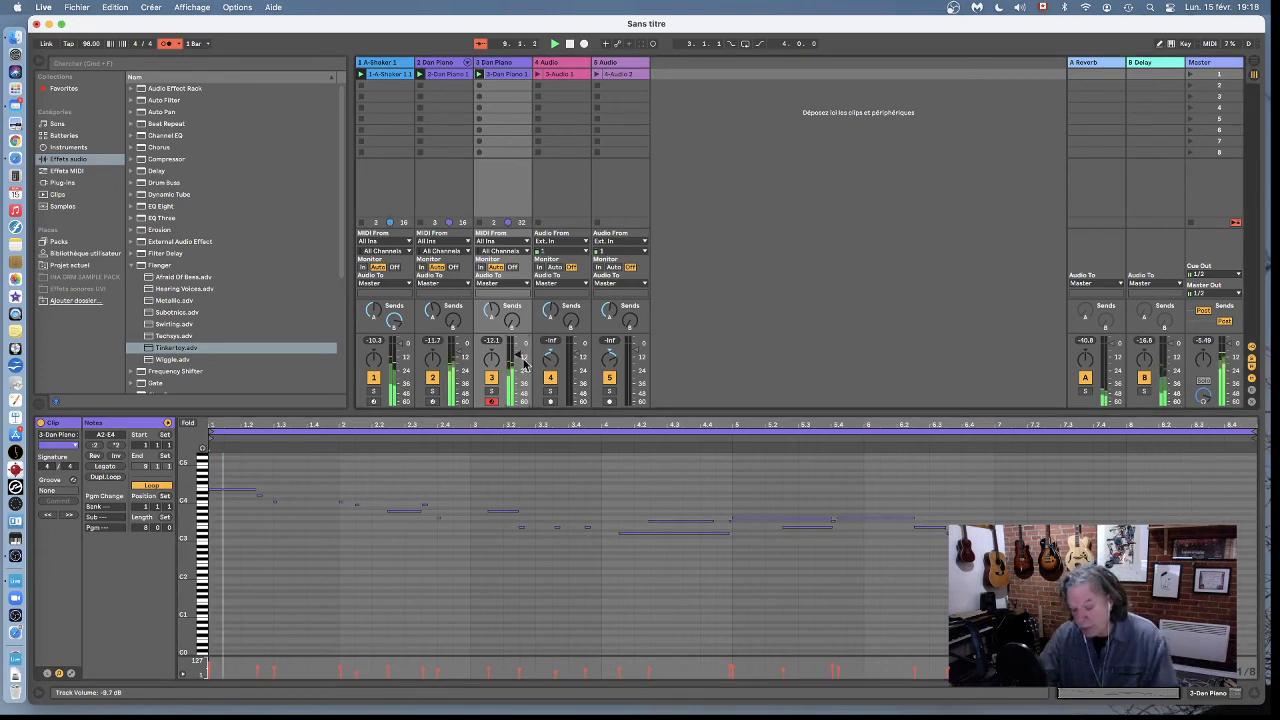
Quantize all the notes in the new 3 Dan Piano clip and play the result with the other clips.
click(648, 506)
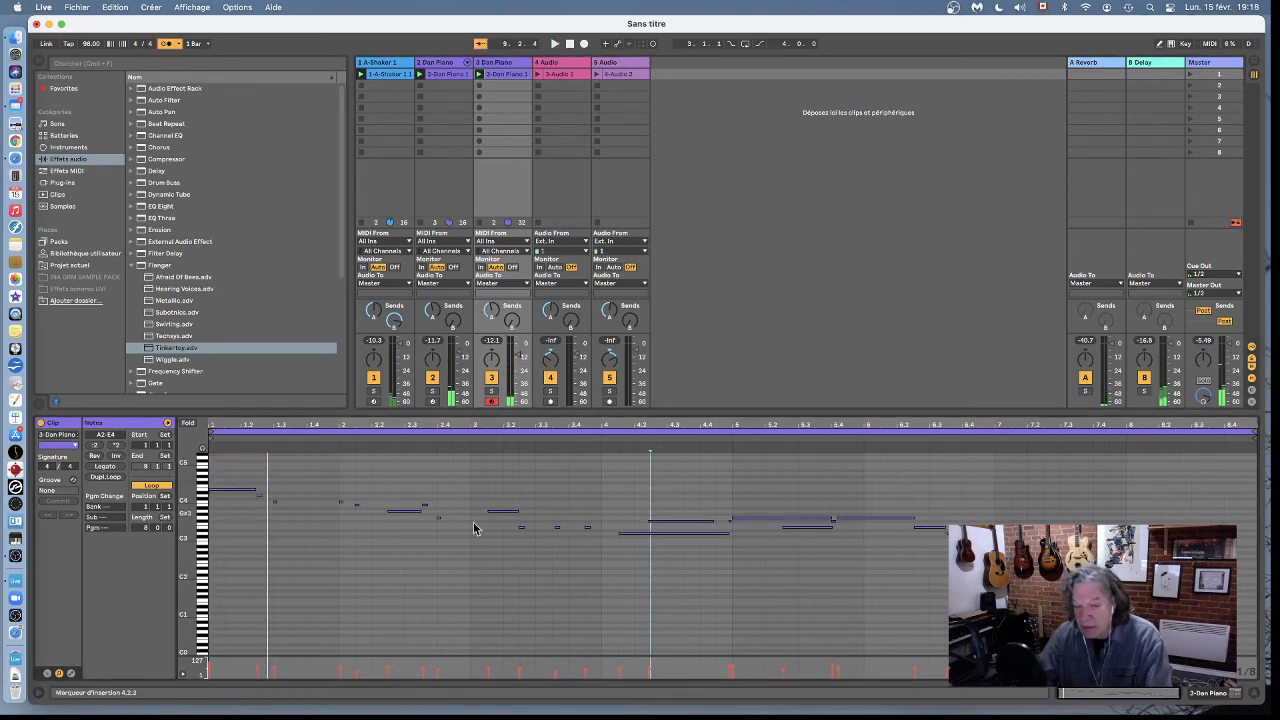
drag(188, 533, 463, 597)
key(super+a)
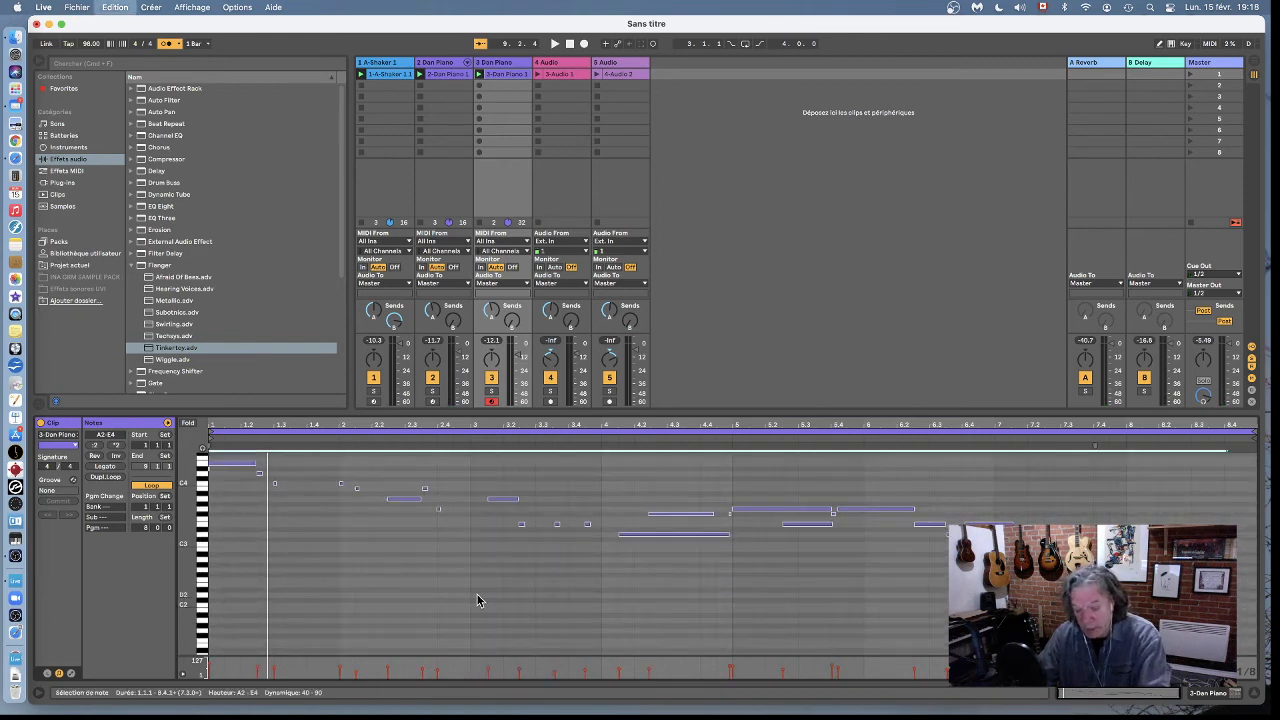
key(super+u)
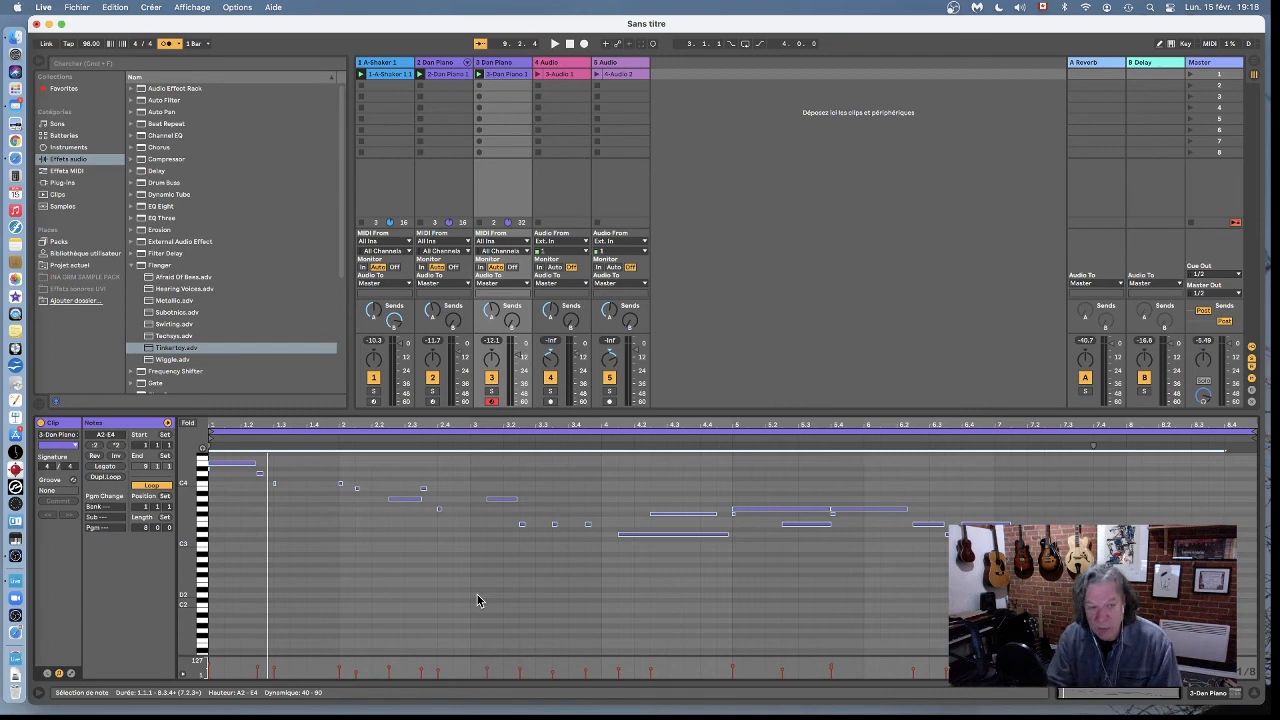
scroll(477, 600, up, 4)
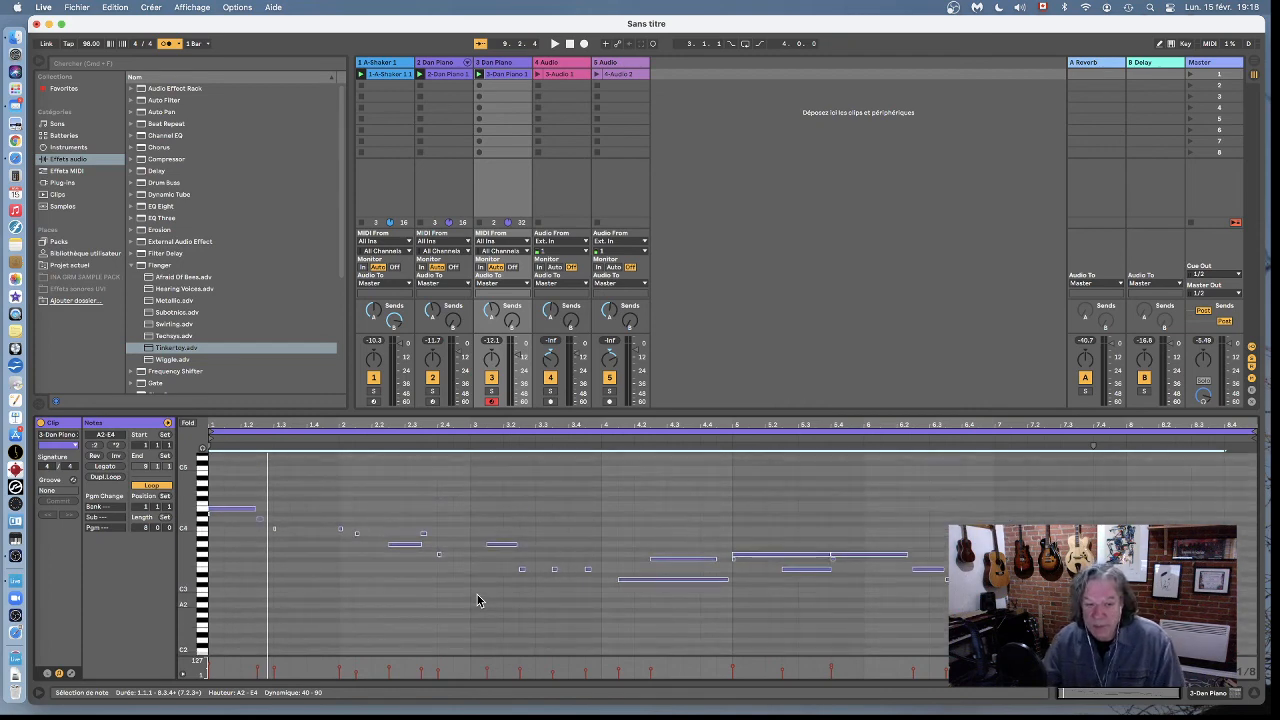
key(space)
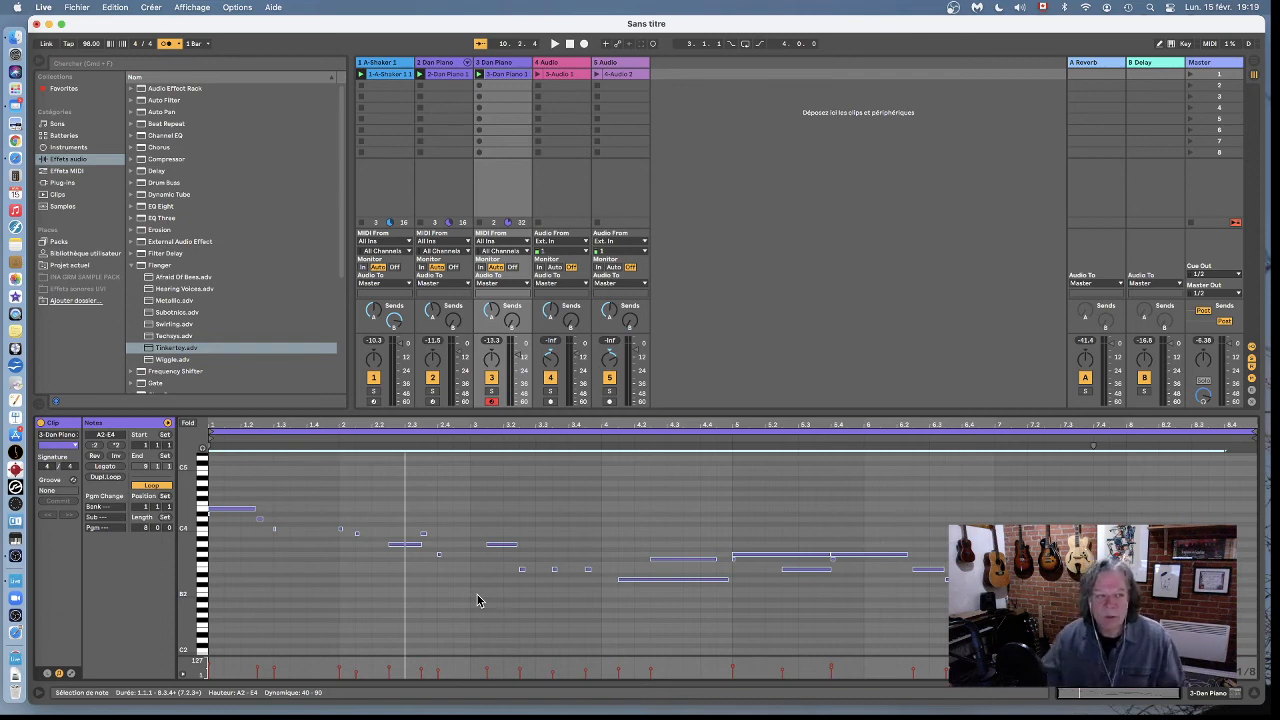
Hide the browser and look at the Arrangement View before returning to Session View.
click(42, 67)
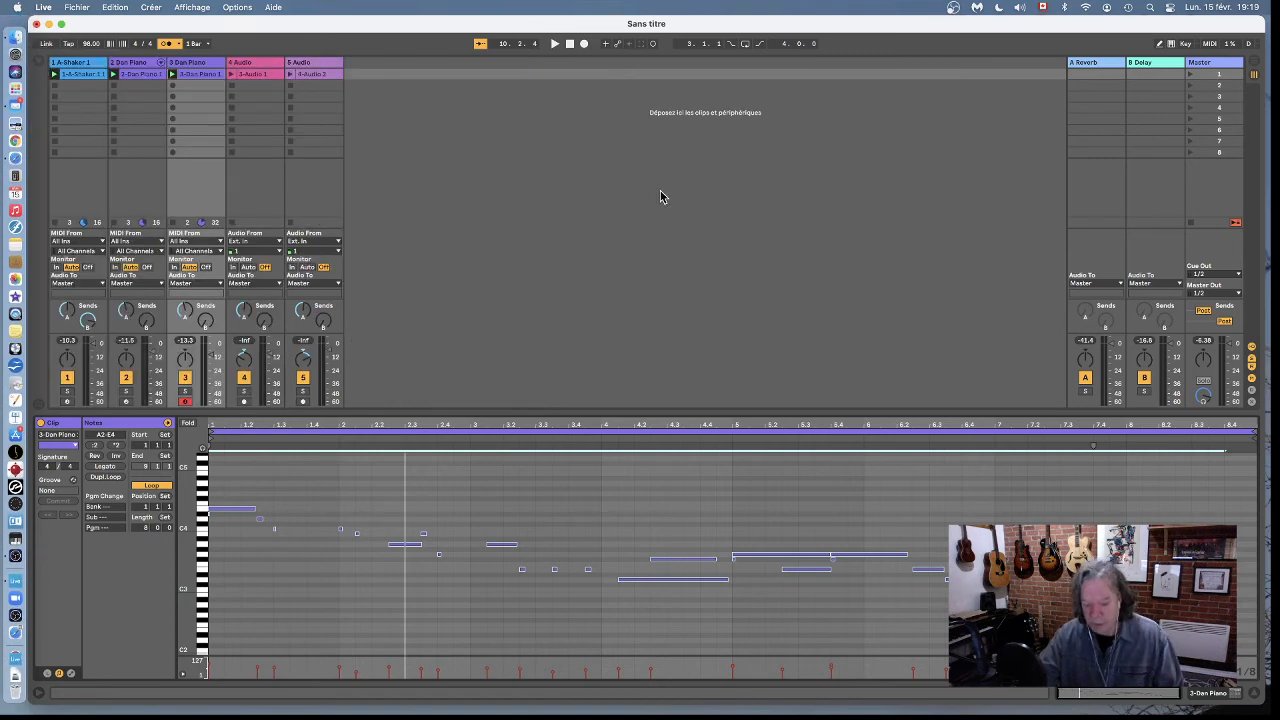
click(1257, 80)
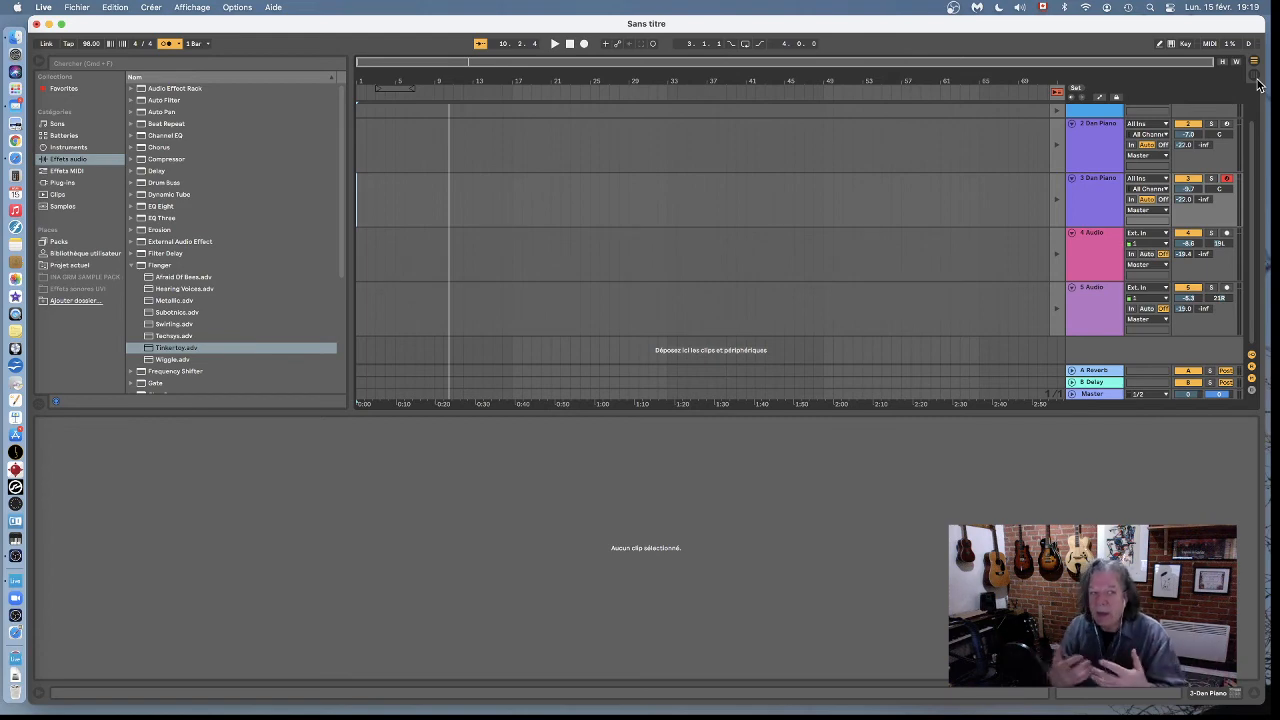
click(1255, 77)
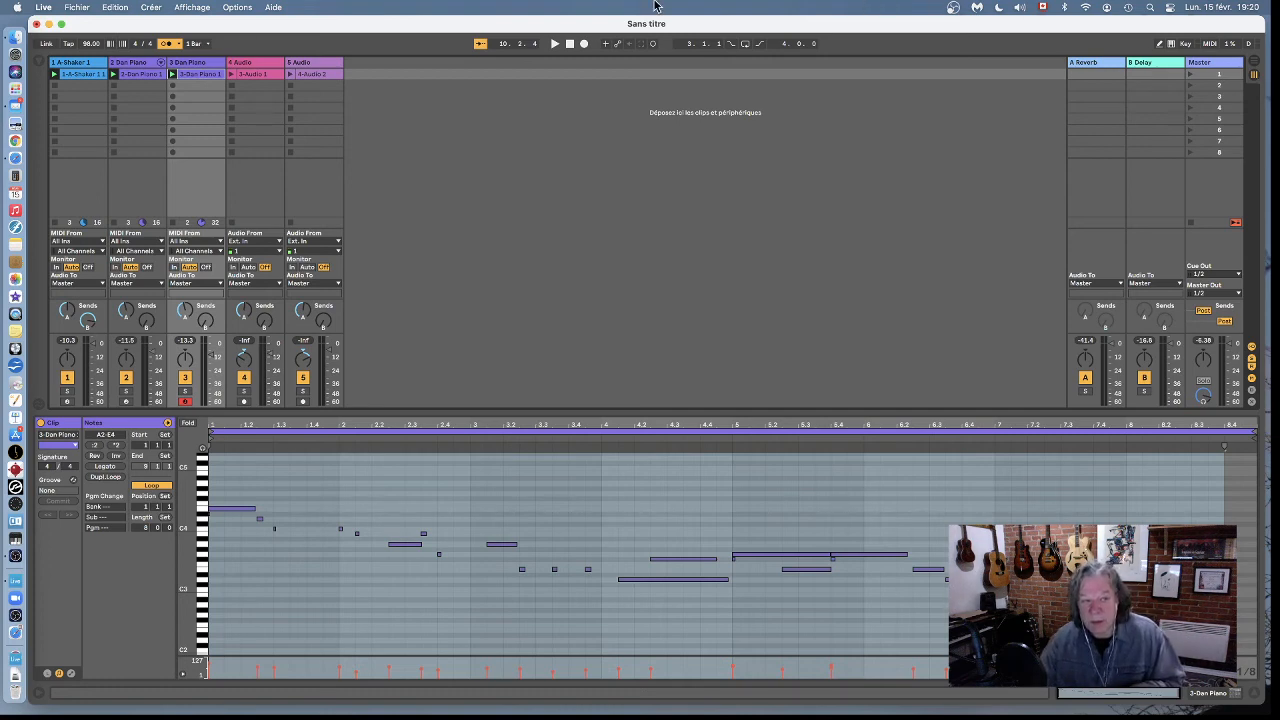
Move the 3 Dan Piano clip to scene 2 and the 2 Dan Piano clip to scene 3 on their own tracks.
click(203, 79)
drag(200, 80, 141, 102)
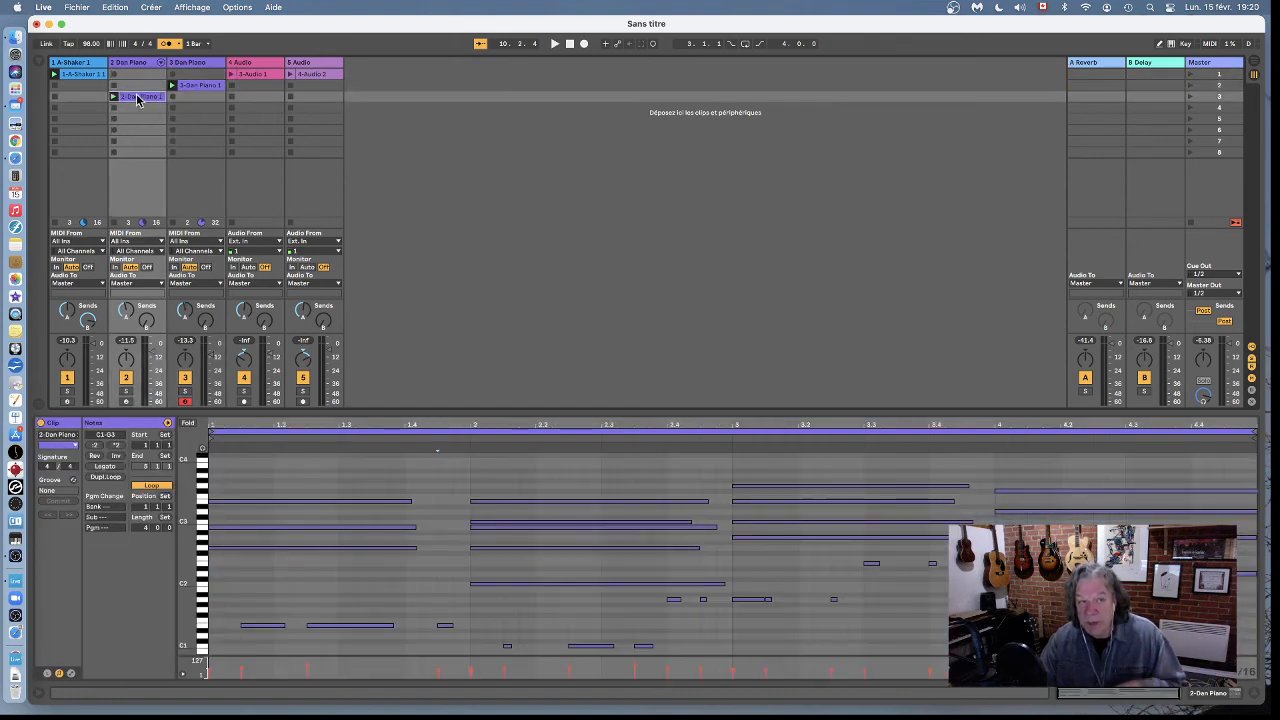
click(311, 130)
click(464, 168)
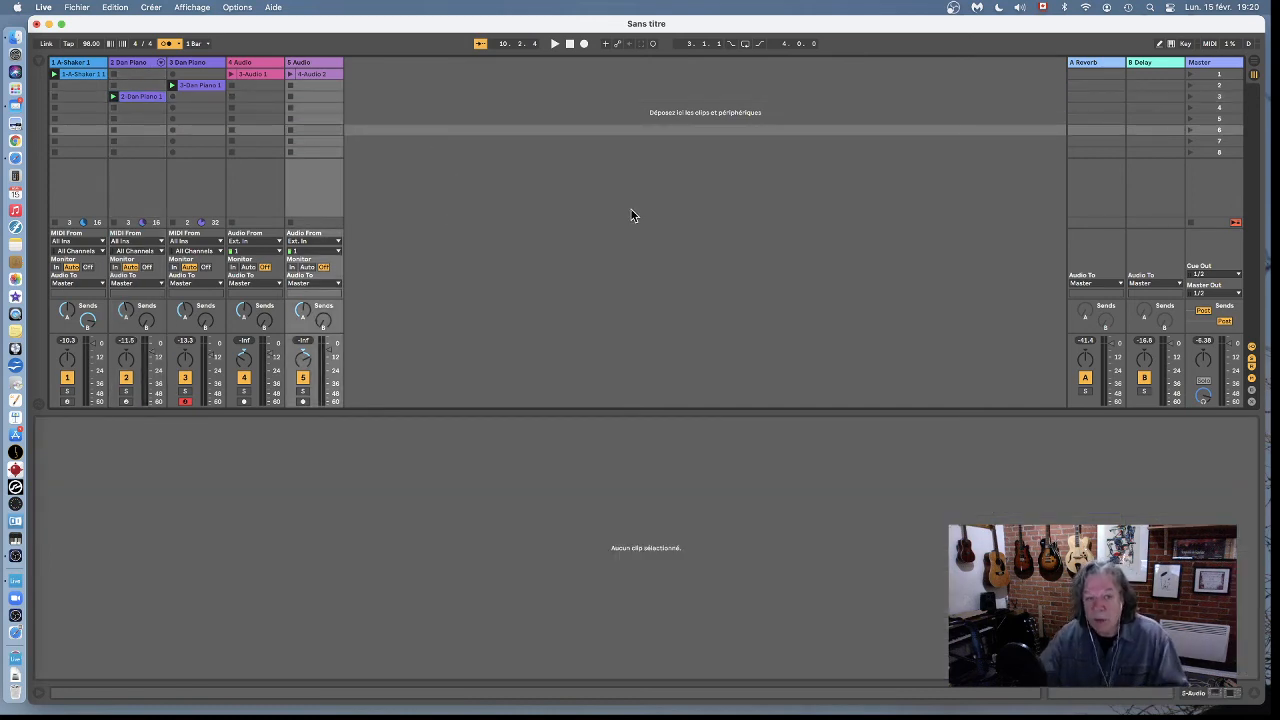
Stop all clips, launch scene 1, and trigger scene 3 while it plays.
click(1189, 221)
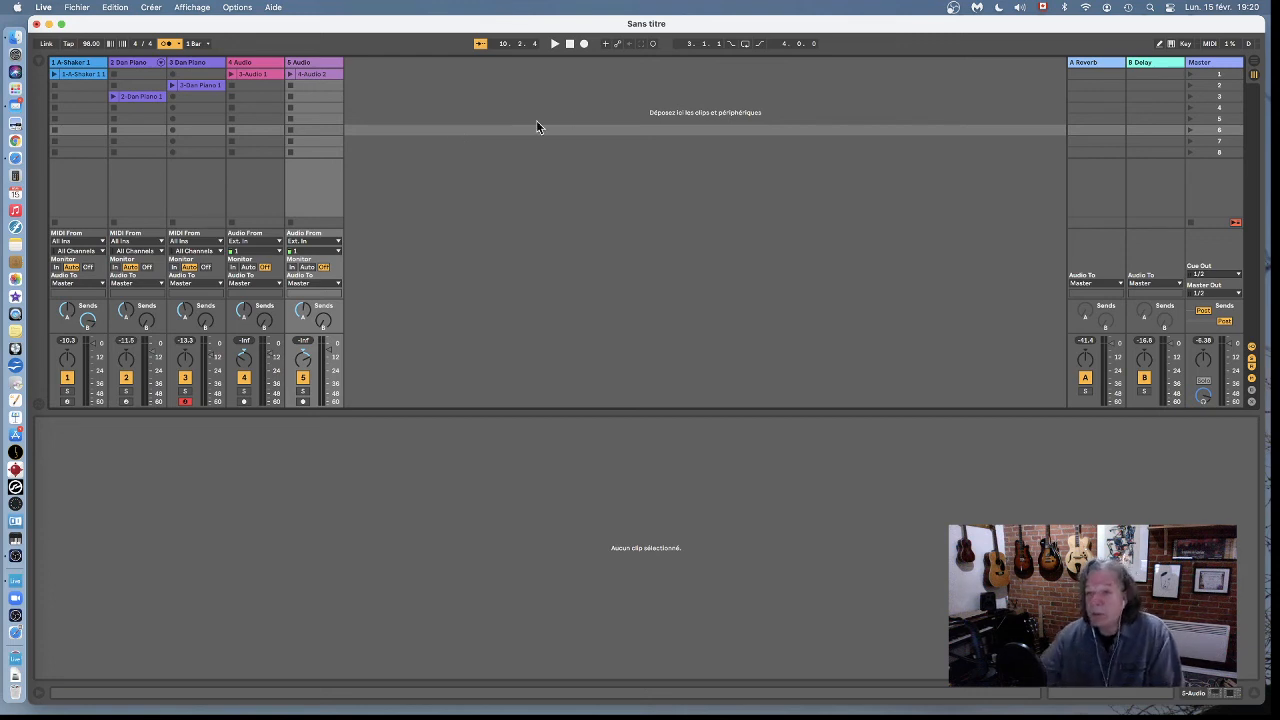
click(1189, 74)
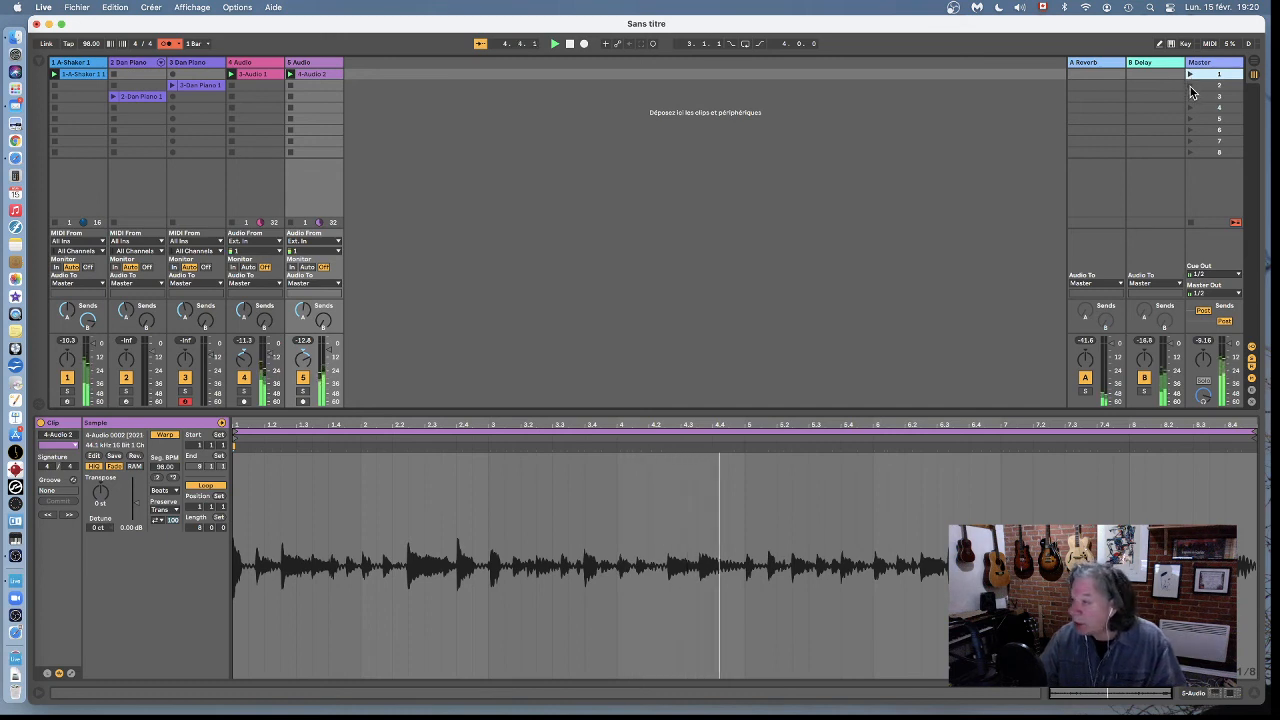
click(1190, 96)
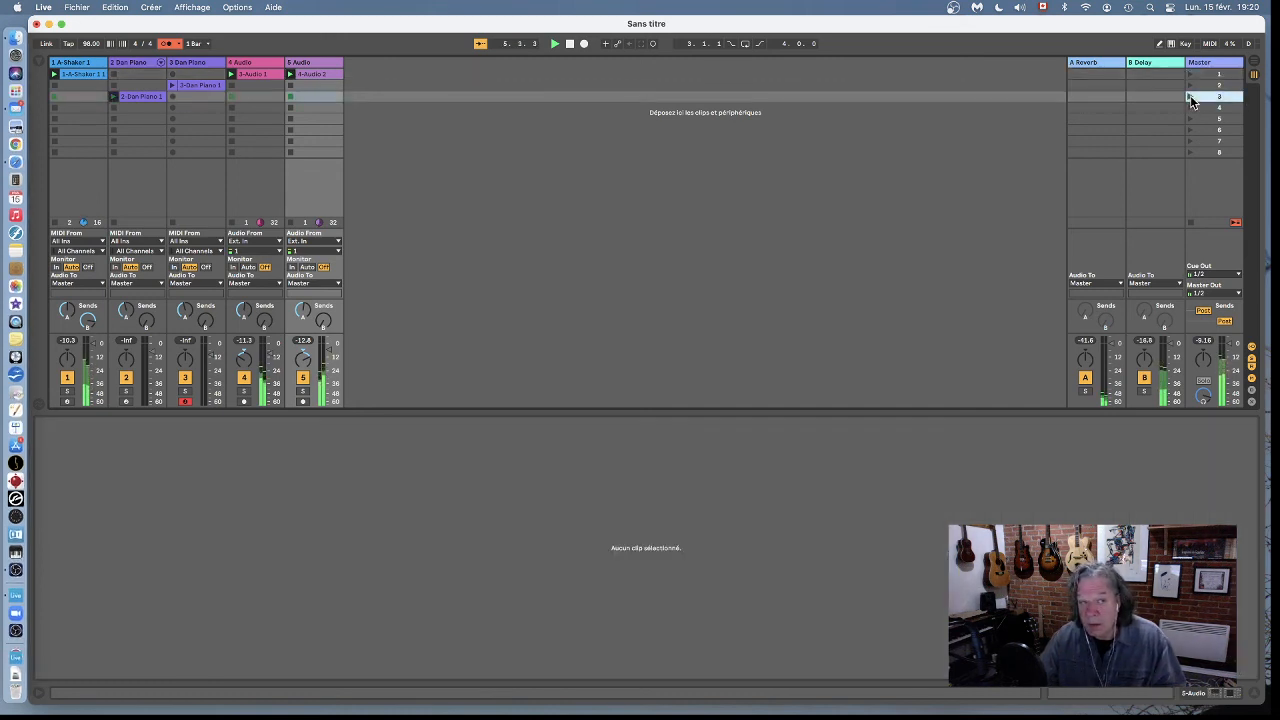